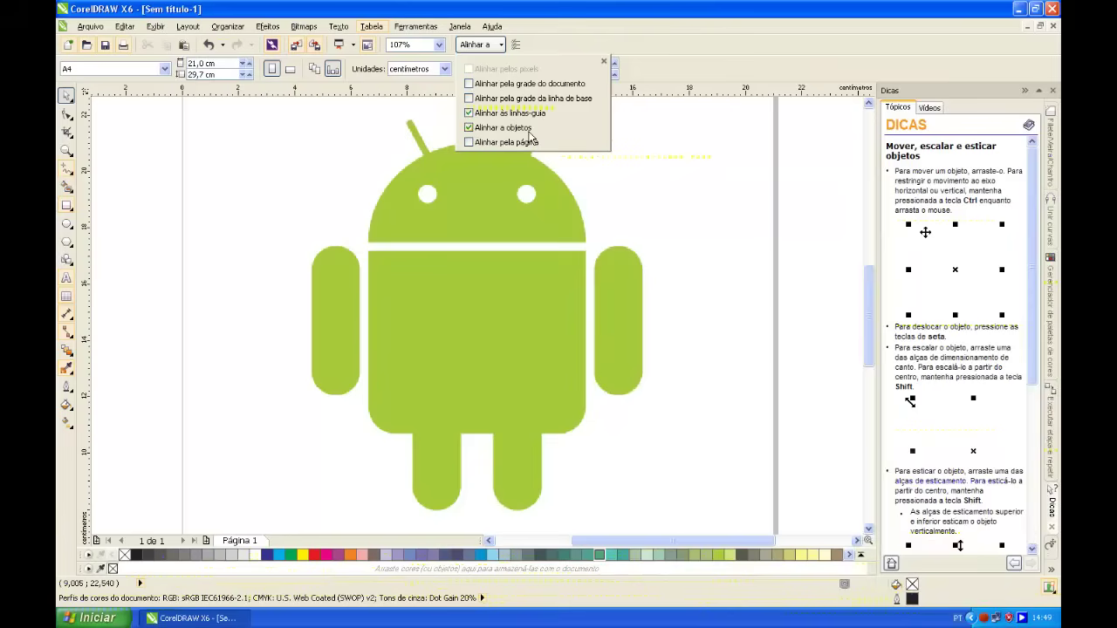
# Add one vertical and one horizontal guideline and centre both on the page.
pyautogui.click(714, 267)
pyautogui.moveTo(85, 337); pyautogui.dragTo(247, 361)
pyautogui.press('p')
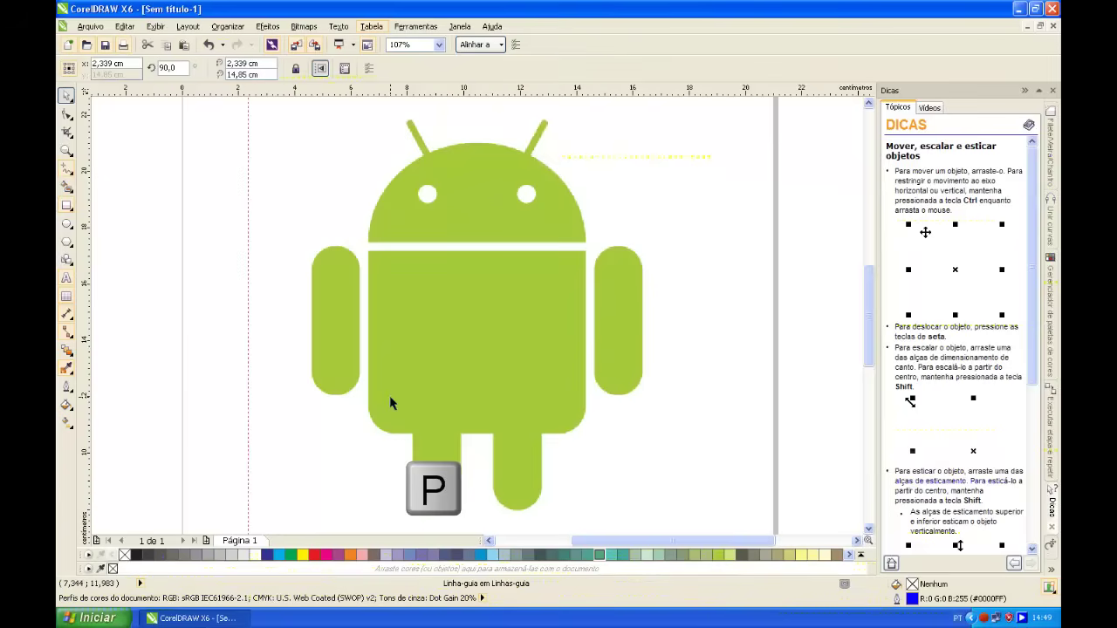
pyautogui.moveTo(325, 140); pyautogui.dragTo(280, 224)
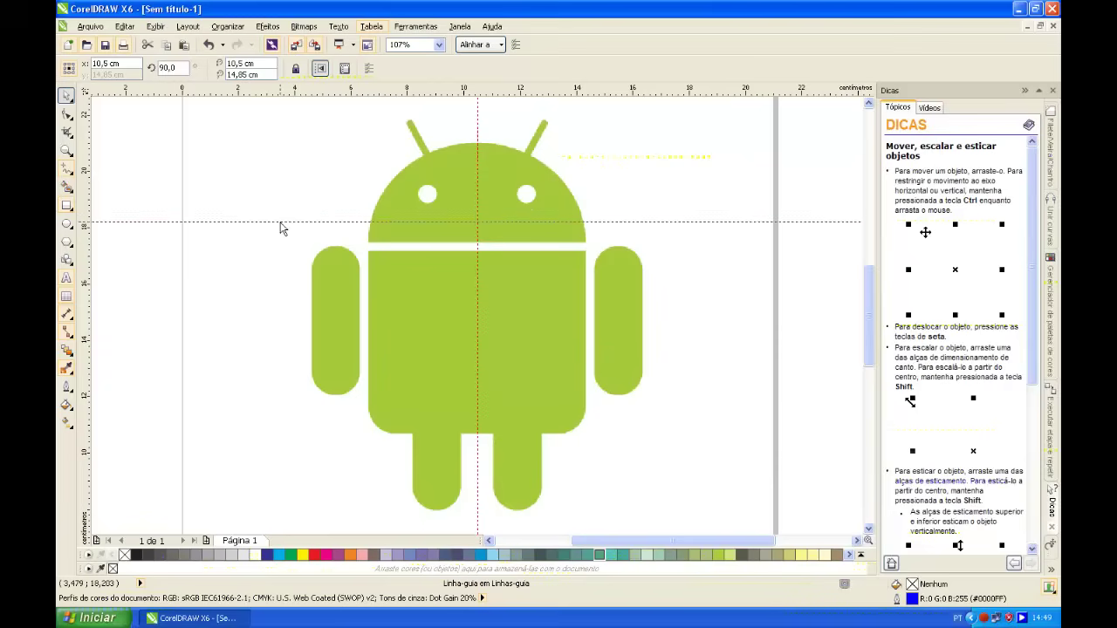
pyautogui.press('p')
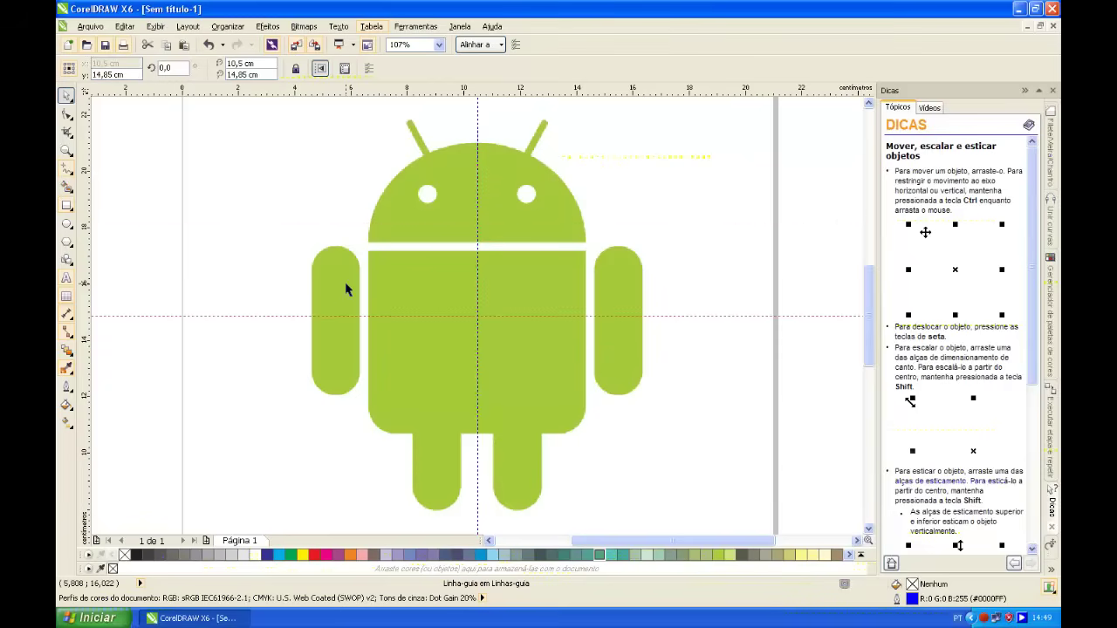
# Draw a perfect circle about 7.57 cm in diameter over the robot's head and body with the Ellipse tool.
pyautogui.scroll(-3, 347, 289)
pyautogui.scroll(4, 366, 262)
pyautogui.moveTo(391, 332); pyautogui.dragTo(506, 329)
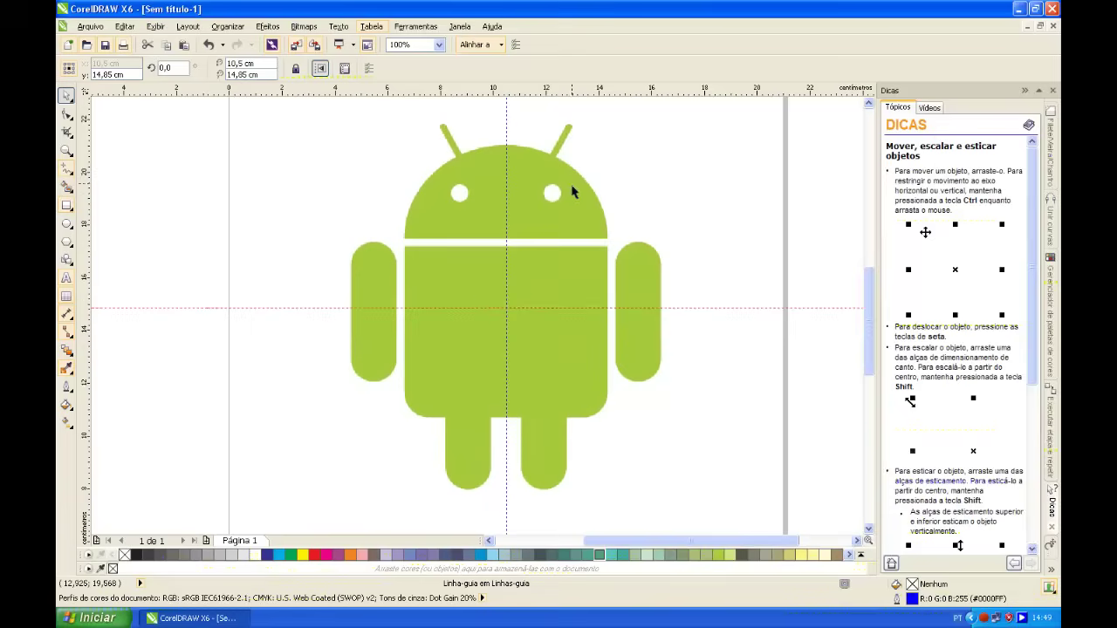
pyautogui.scroll(1, 488, 276)
pyautogui.scroll(-1, 488, 276)
pyautogui.moveTo(459, 282); pyautogui.dragTo(505, 290)
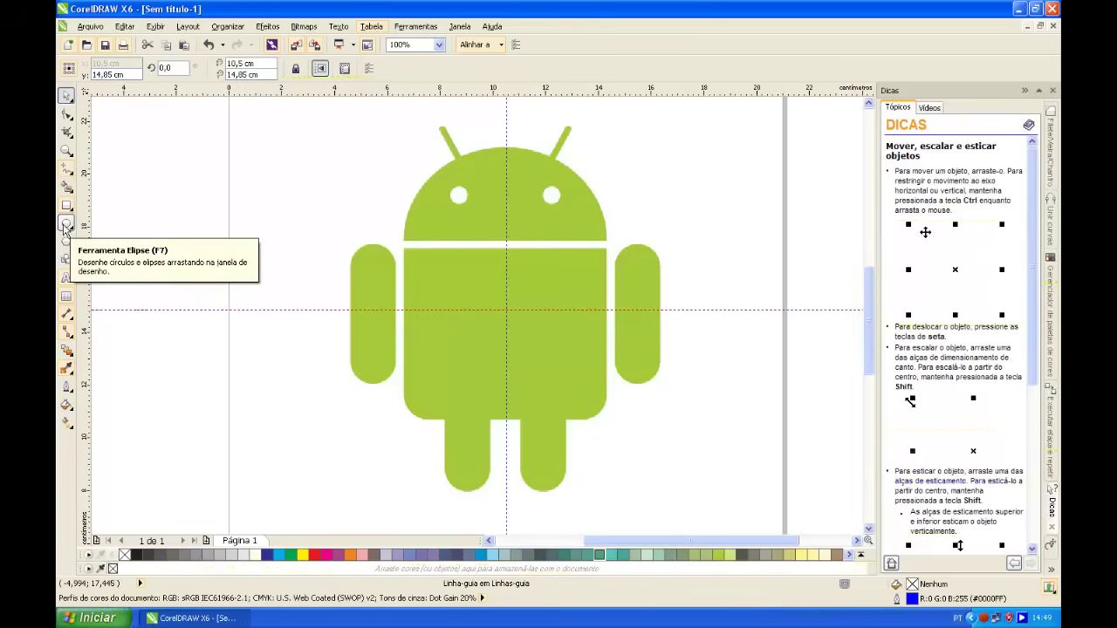
pyautogui.click(65, 225)
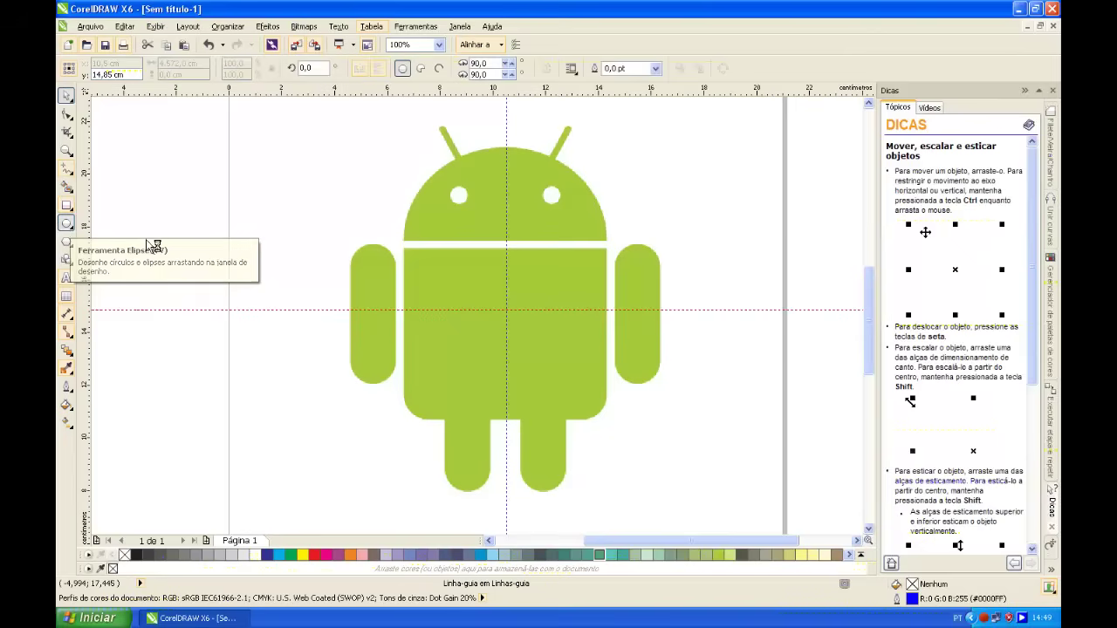
pyautogui.moveTo(442, 162); pyautogui.dragTo(642, 359)
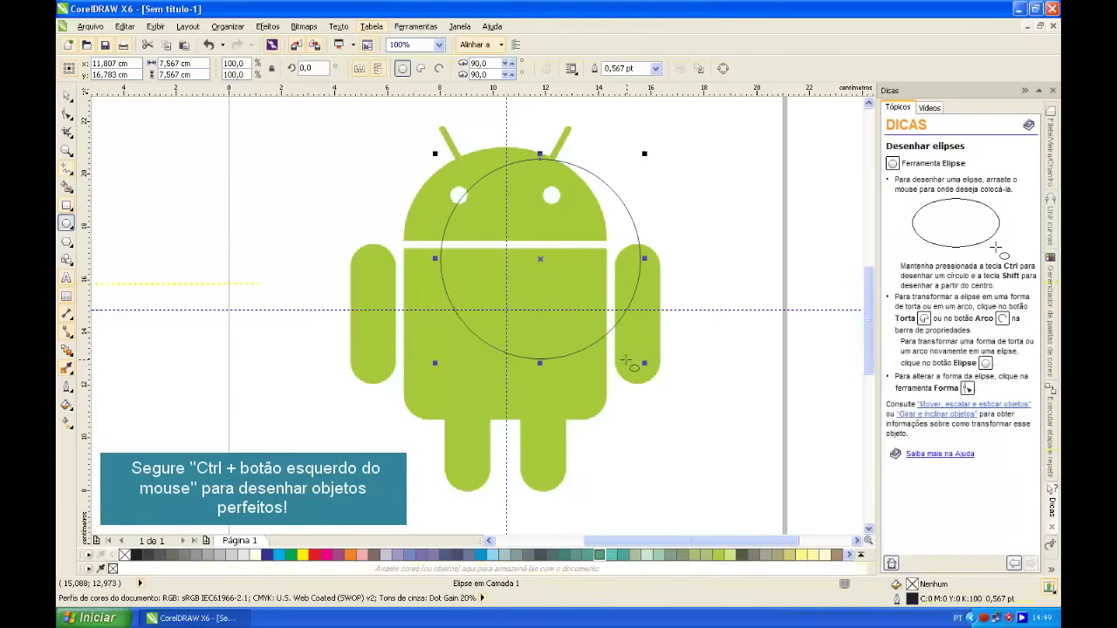
# Align the circle's centre horizontally with the robot bitmap.
pyautogui.click(68, 95)
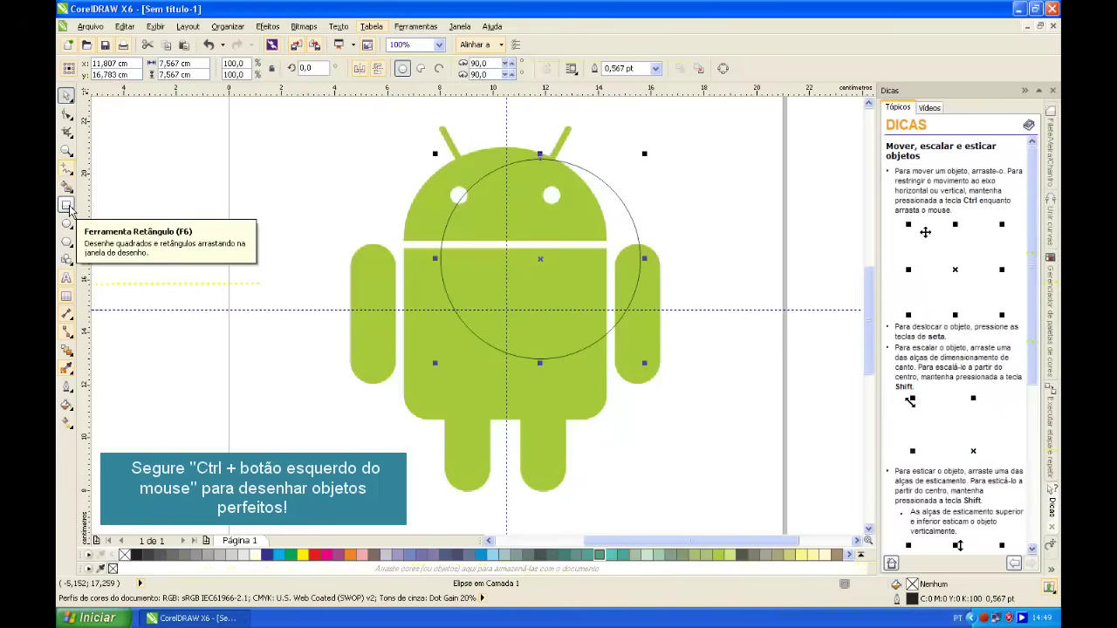
pyautogui.click(67, 114)
pyautogui.doubleClick(67, 95)
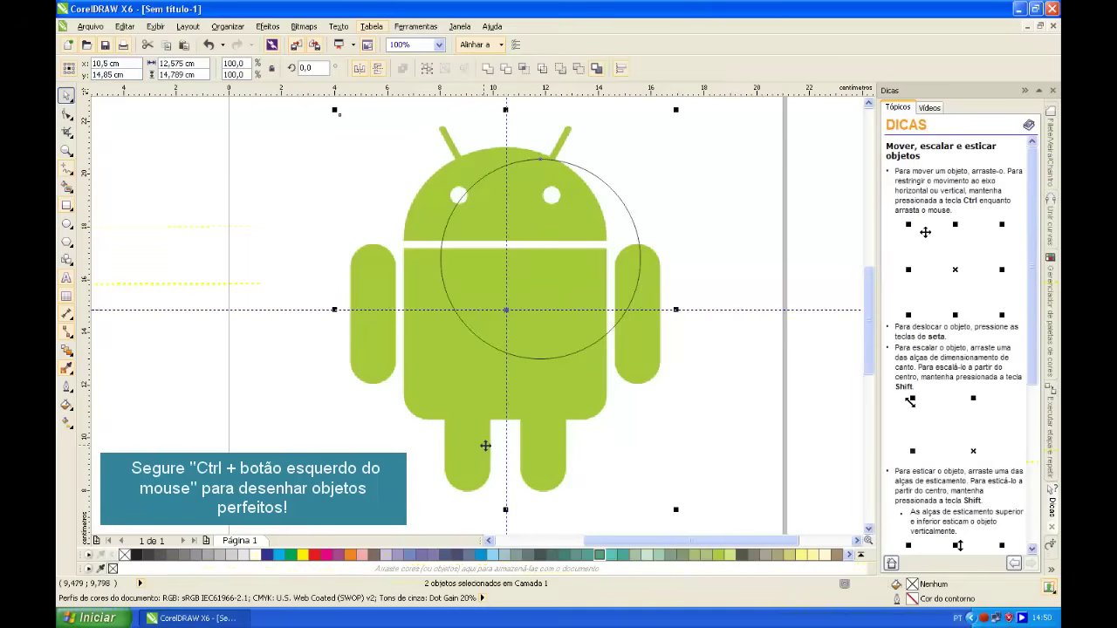
pyautogui.press('c')
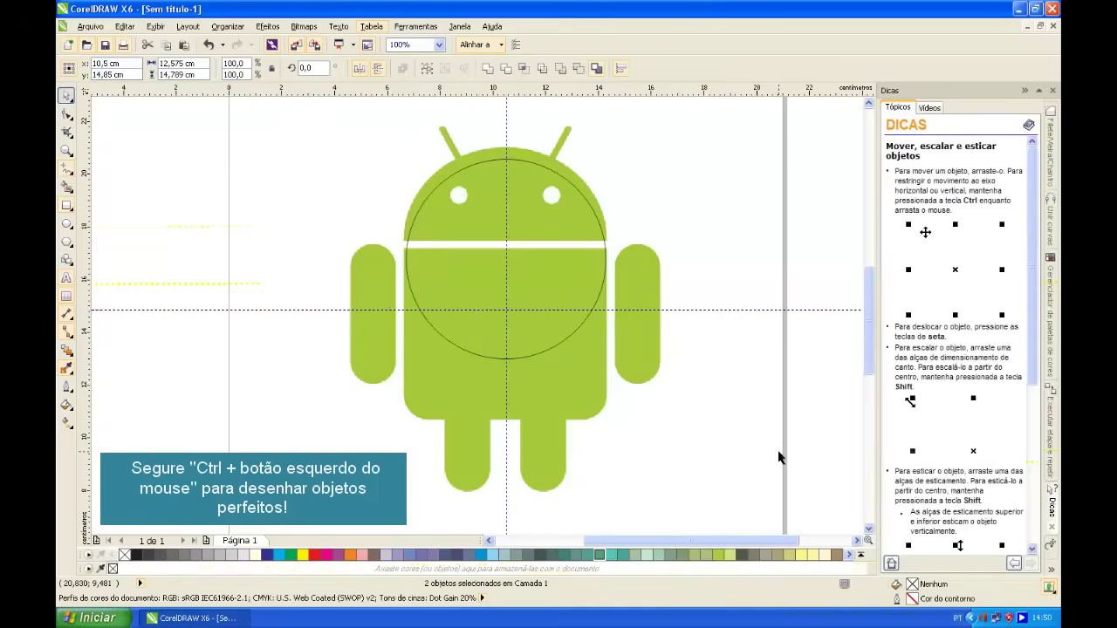
pyautogui.click(779, 458)
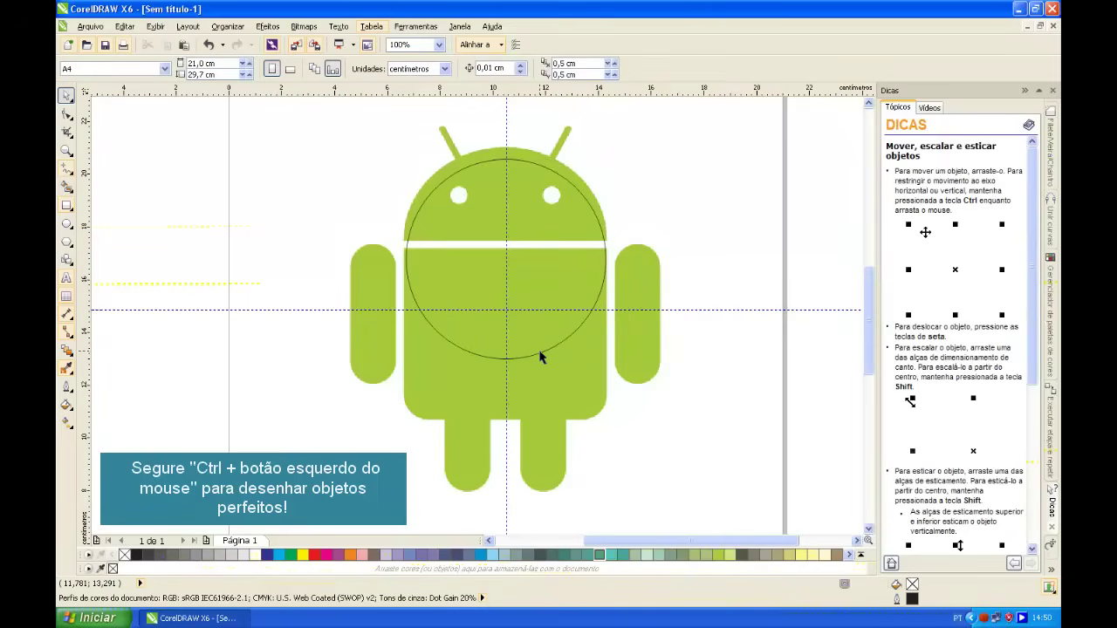
# Move the circle straight up to about y 17.23 cm so its top meets the top of the robot's head.
pyautogui.scroll(2, 516, 224)
pyautogui.scroll(-2, 481, 269)
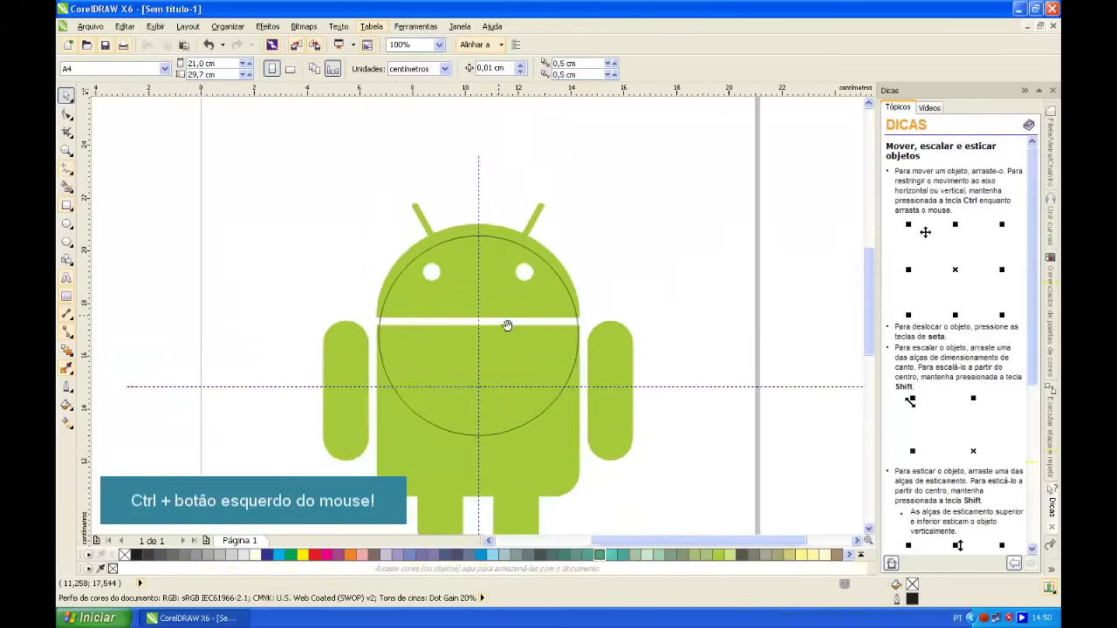
pyautogui.scroll(1, 497, 310)
pyautogui.moveTo(466, 308); pyautogui.dragTo(463, 284)
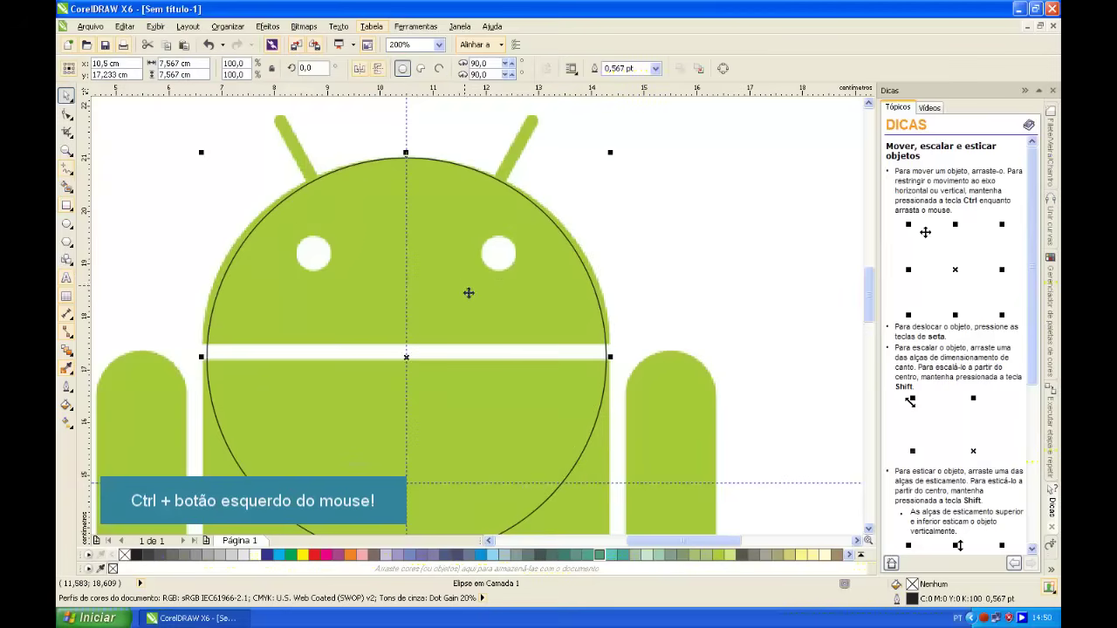
# Draw a rectangle about 10.7 × 3.65 cm across the circle, with its upper edge along the head's flat lower edge.
pyautogui.moveTo(475, 343); pyautogui.dragTo(552, 316)
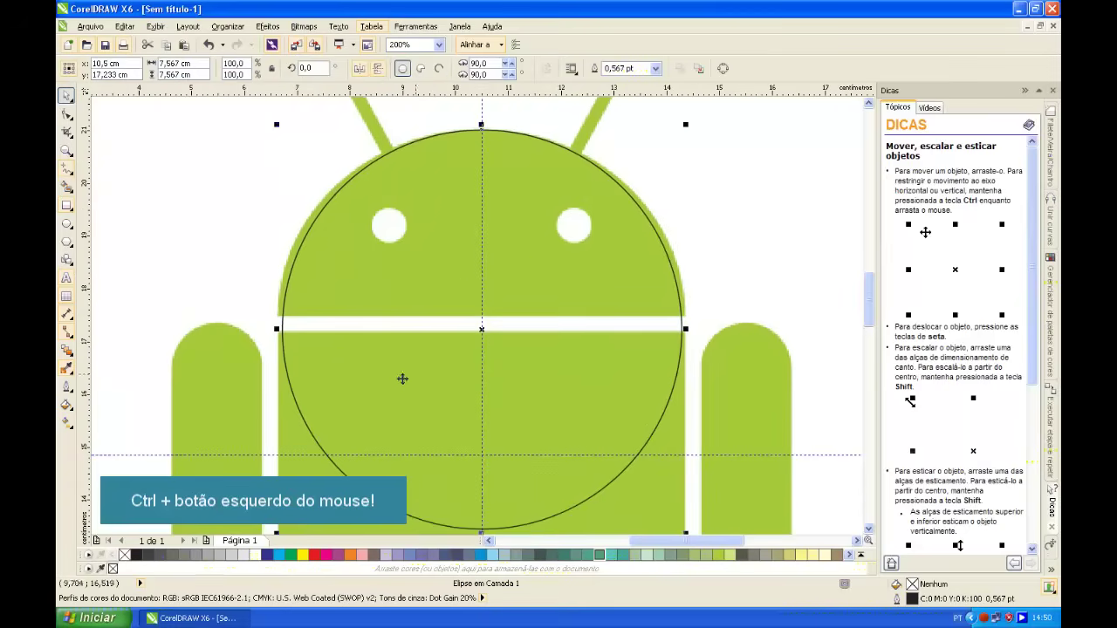
pyautogui.click(66, 205)
pyautogui.moveTo(231, 316); pyautogui.dragTo(795, 508)
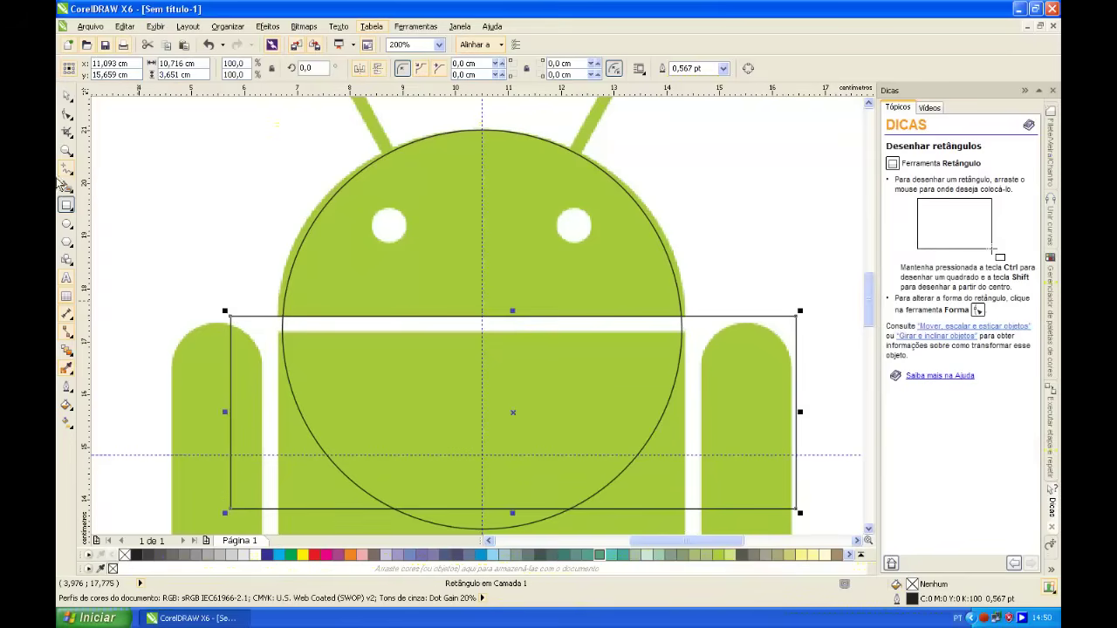
pyautogui.click(66, 94)
# Trim the circle with the rectangle so the upper part ends at the head's lower edge.
pyautogui.scroll(1, 386, 318)
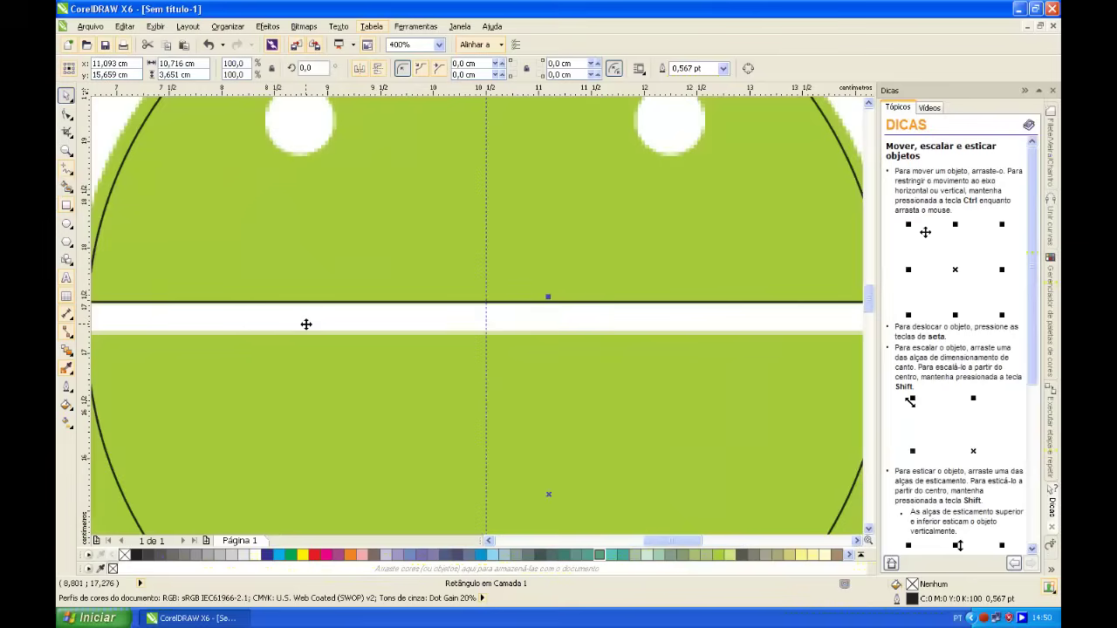
pyautogui.moveTo(306, 324); pyautogui.dragTo(495, 327)
pyautogui.scroll(-1, 495, 328)
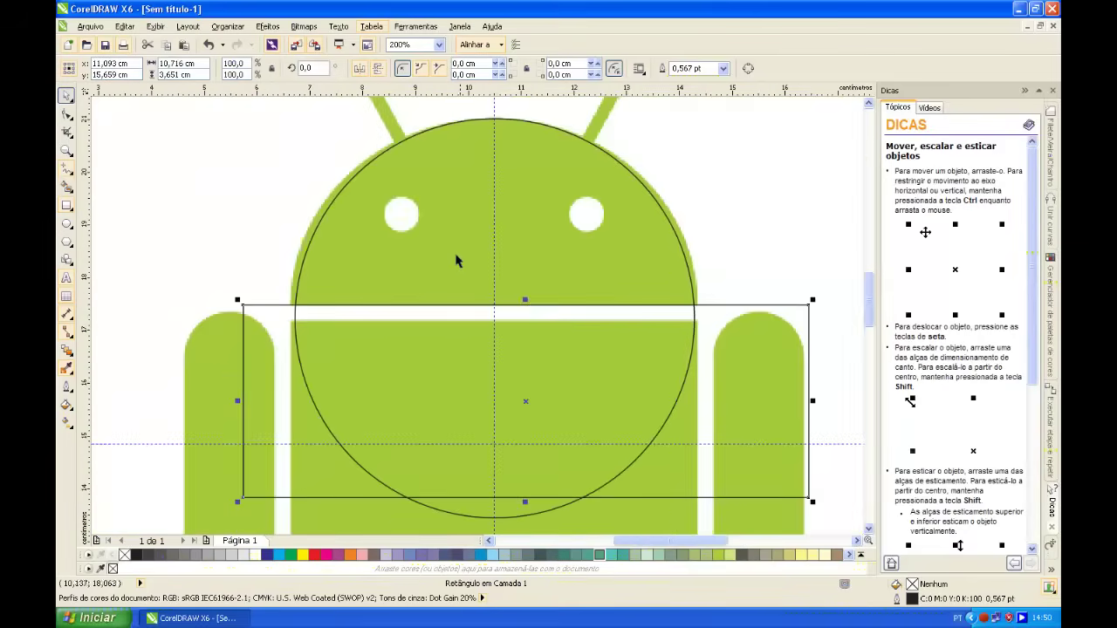
pyautogui.keyDown('shift'); pyautogui.click(340, 243); pyautogui.keyUp('shift')
pyautogui.click(504, 70)
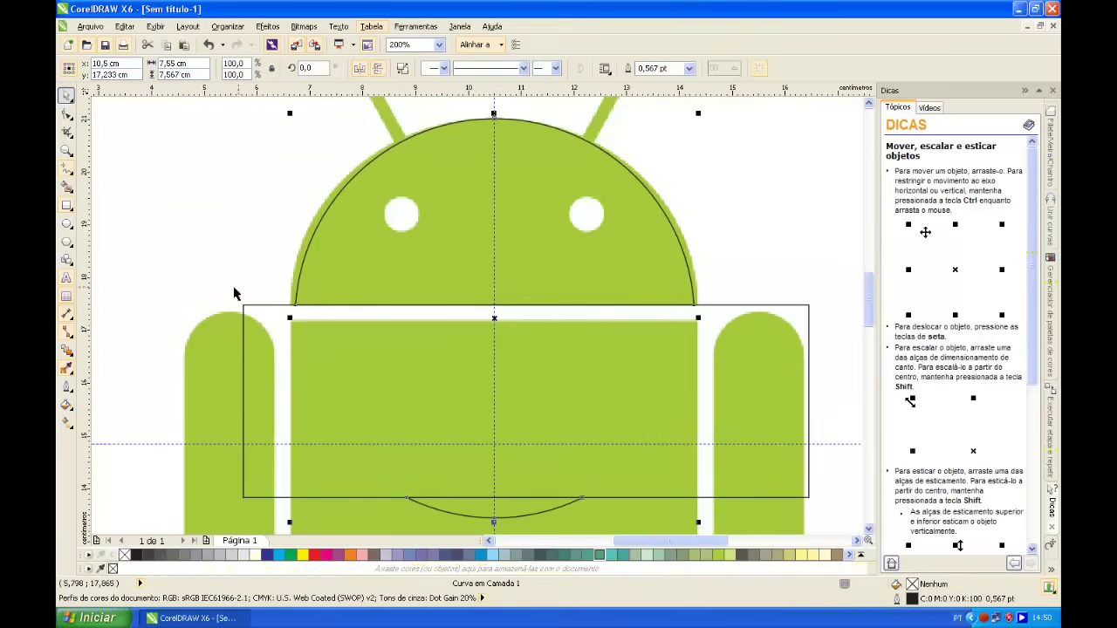
# Lock the robot bitmap in place.
pyautogui.click(148, 209)
pyautogui.click(194, 358)
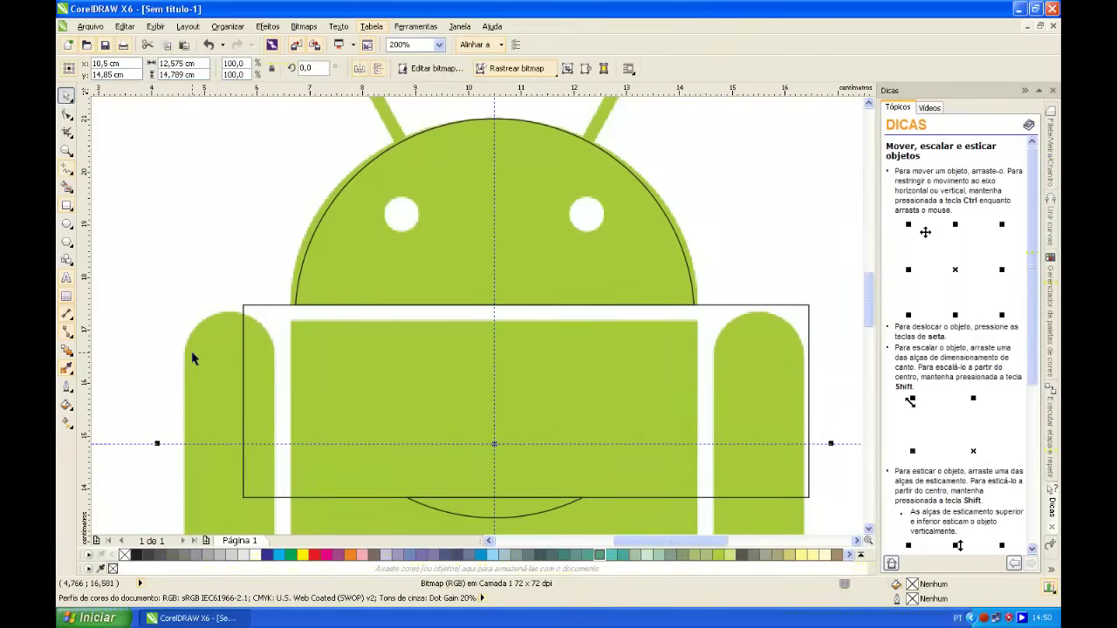
pyautogui.rightClick(194, 358)
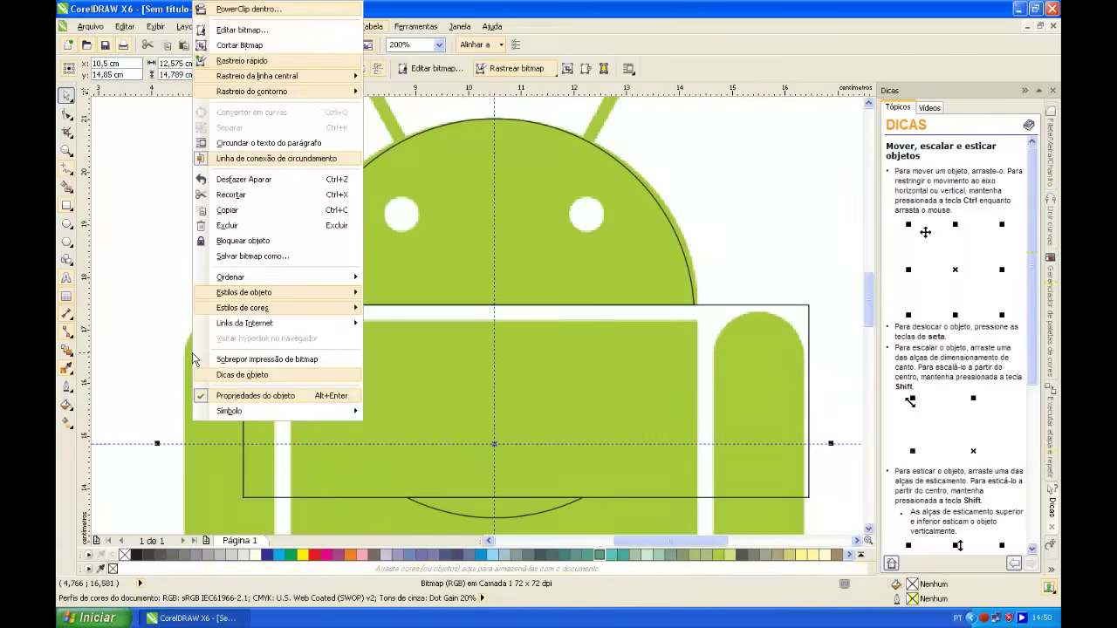
pyautogui.click(303, 240)
# Resize and move the rectangle to about 5.95 × 5.11 cm, covering the head's right half from the vertical guideline outward.
pyautogui.scroll(-1, 341, 366)
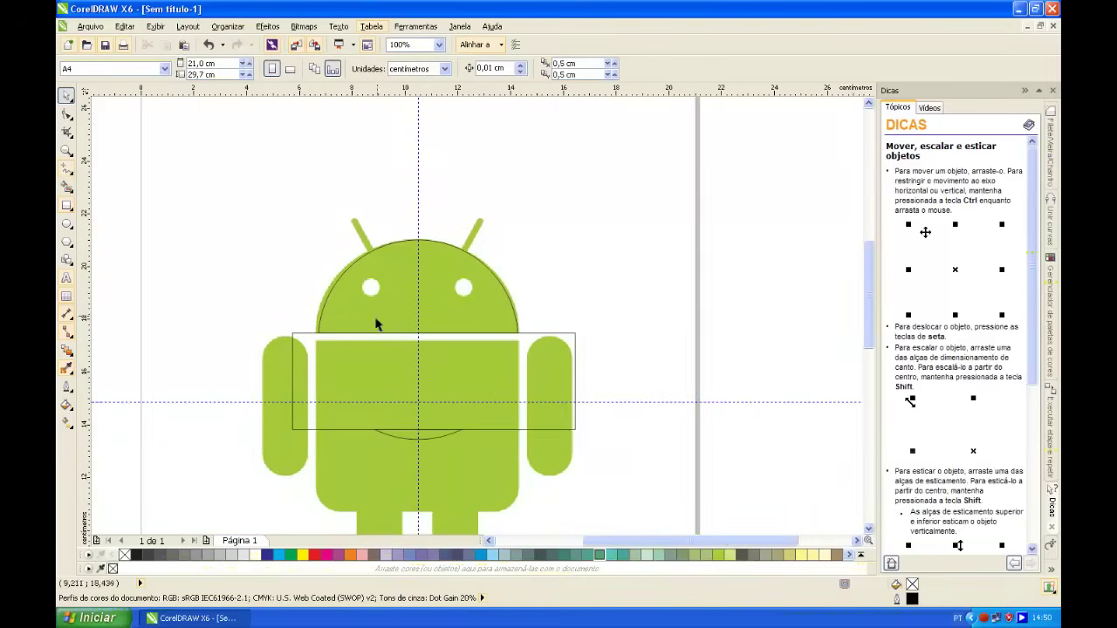
pyautogui.scroll(1, 377, 324)
pyautogui.click(292, 515)
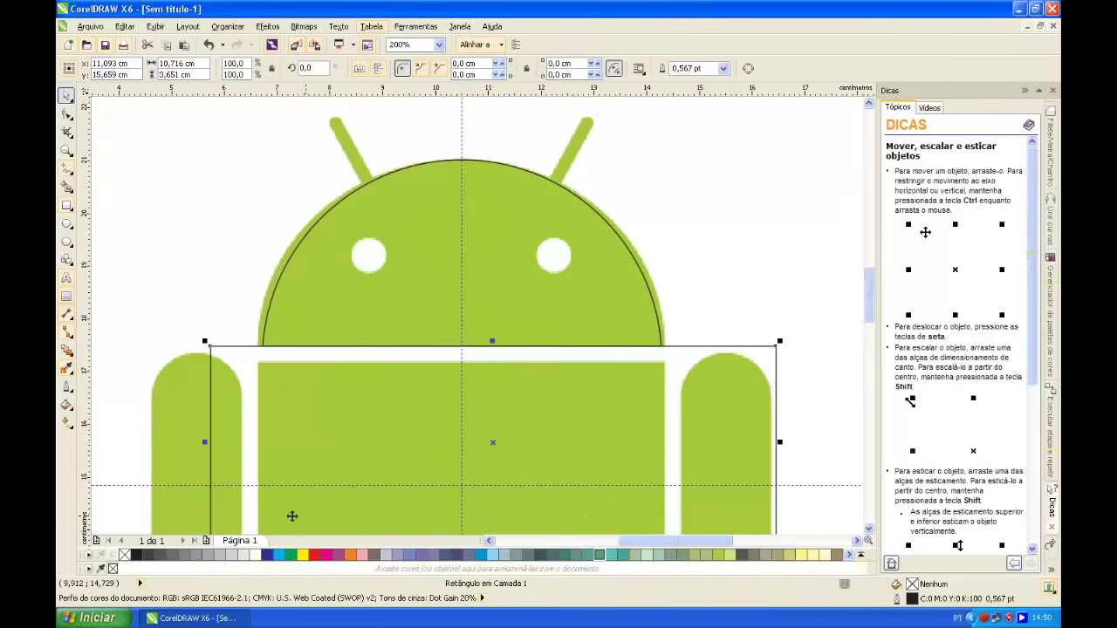
pyautogui.moveTo(202, 444); pyautogui.dragTo(458, 440)
pyautogui.scroll(-1, 519, 434)
pyautogui.moveTo(533, 434); pyautogui.dragTo(536, 325)
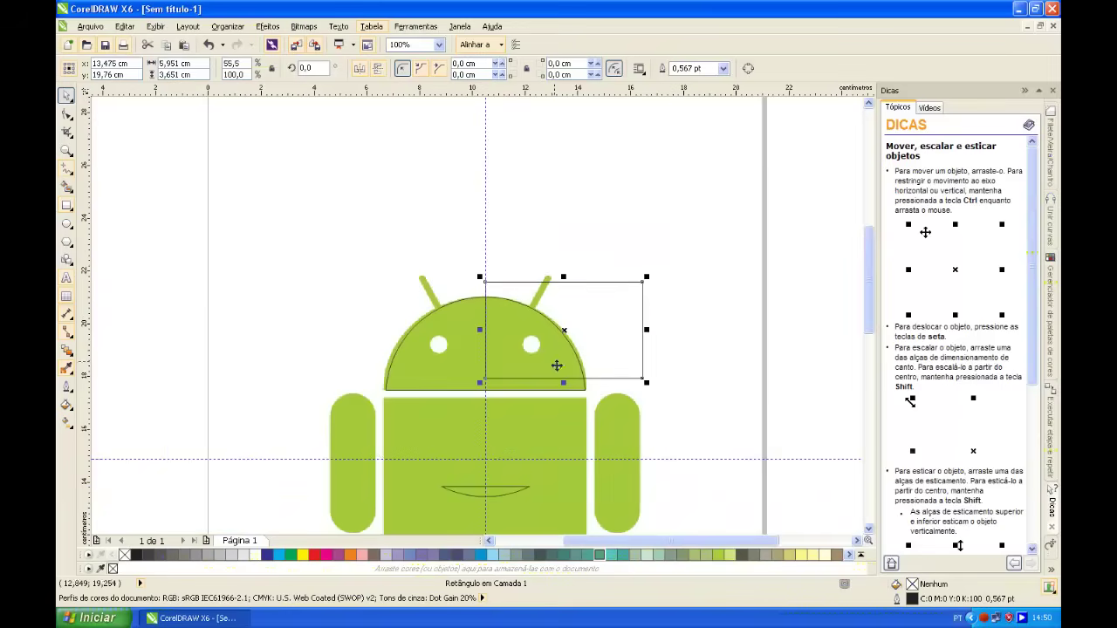
pyautogui.moveTo(565, 384); pyautogui.dragTo(565, 419)
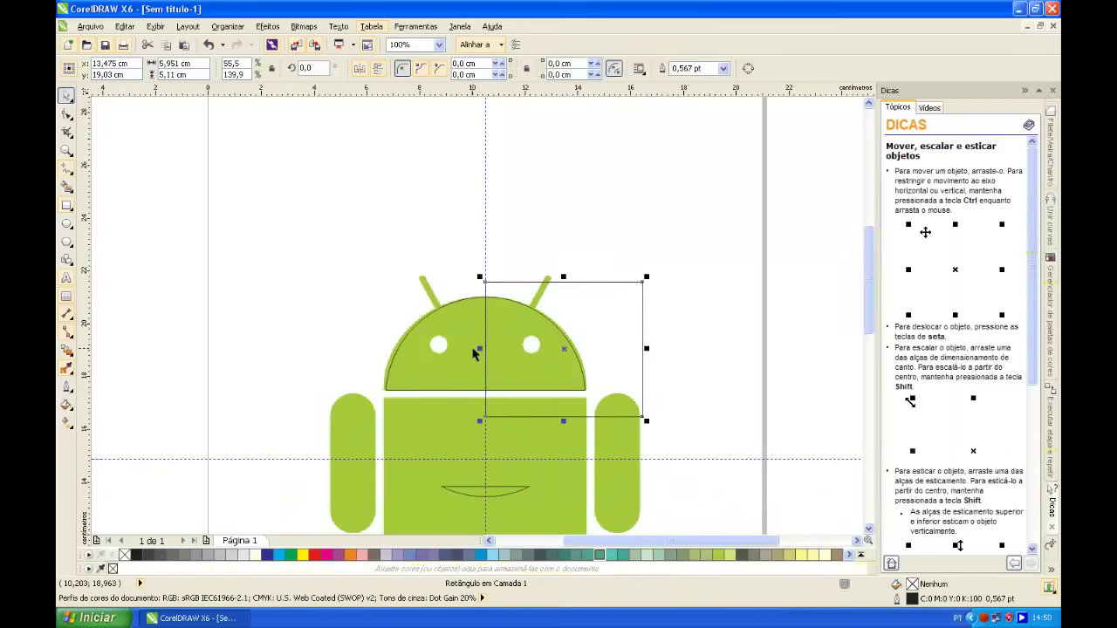
# Trim the right half off the head outline with the rectangle, and delete the rectangle.
pyautogui.scroll(1, 472, 349)
pyautogui.keyDown('shift'); pyautogui.click(390, 408); pyautogui.keyUp('shift')
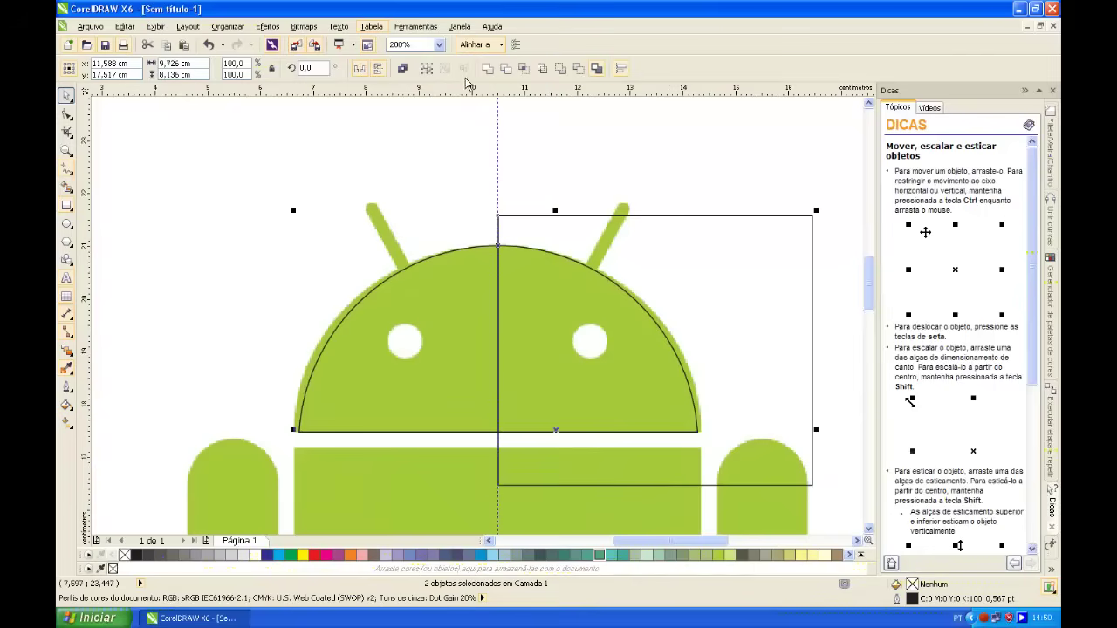
pyautogui.click(506, 70)
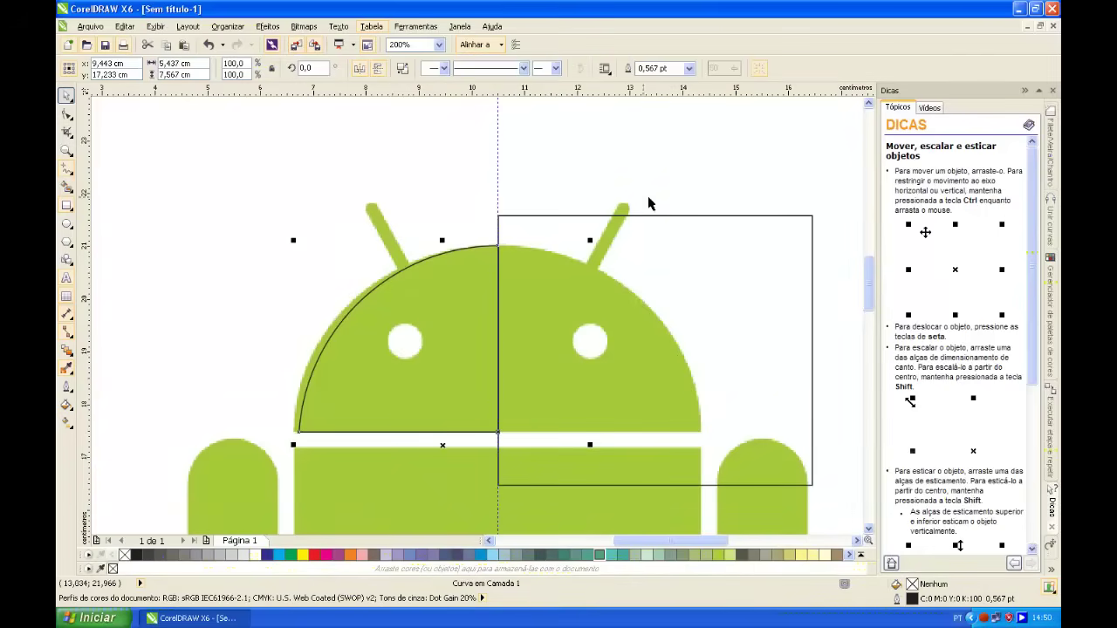
pyautogui.click(763, 244)
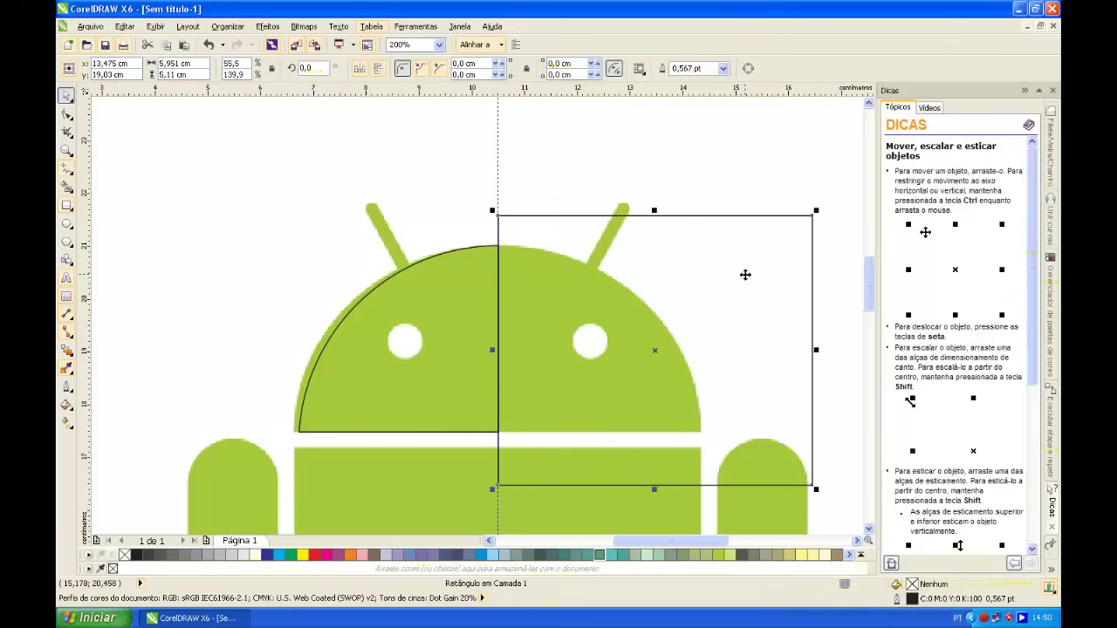
pyautogui.press('Delete')
# Move the head outline's lower-left node outward to the bitmap head's lower-left corner with the Shape tool.
pyautogui.click(316, 402)
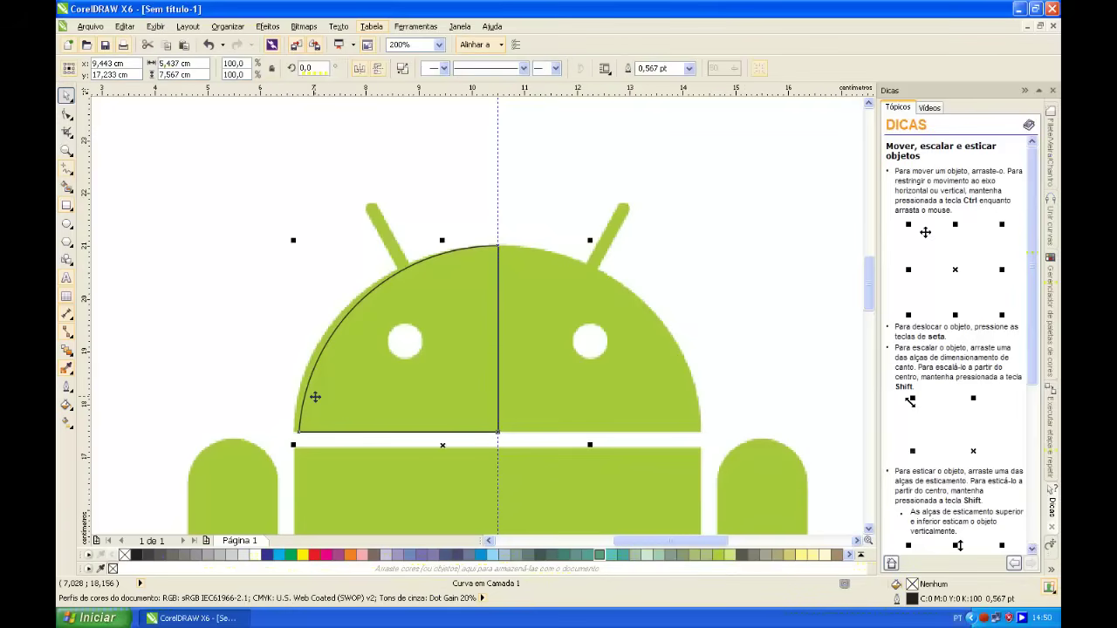
pyautogui.click(68, 116)
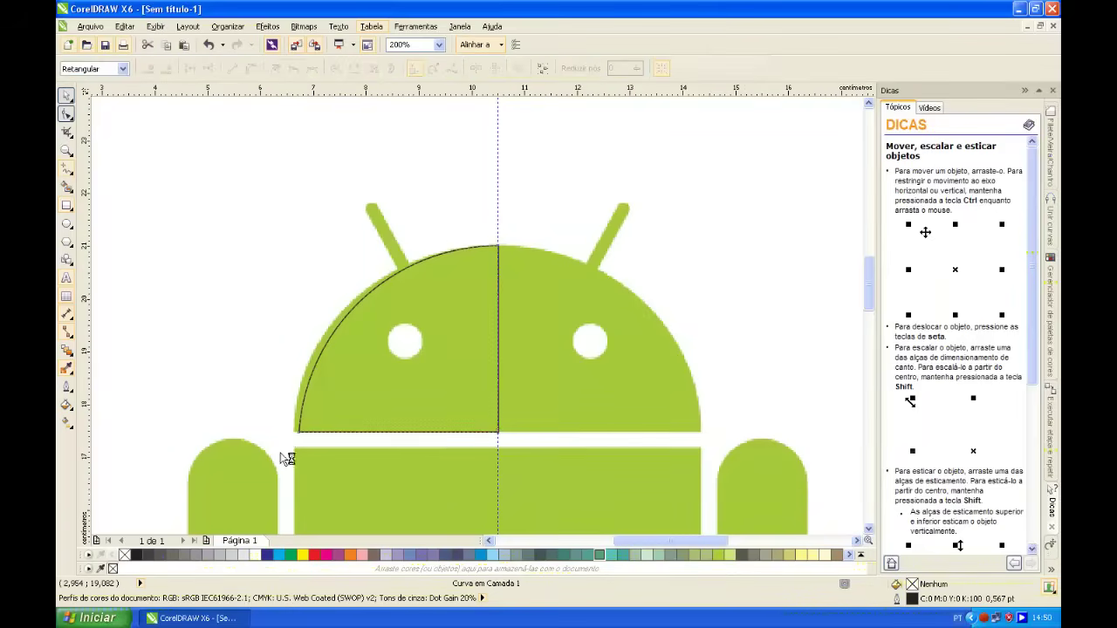
pyautogui.scroll(3, 386, 423)
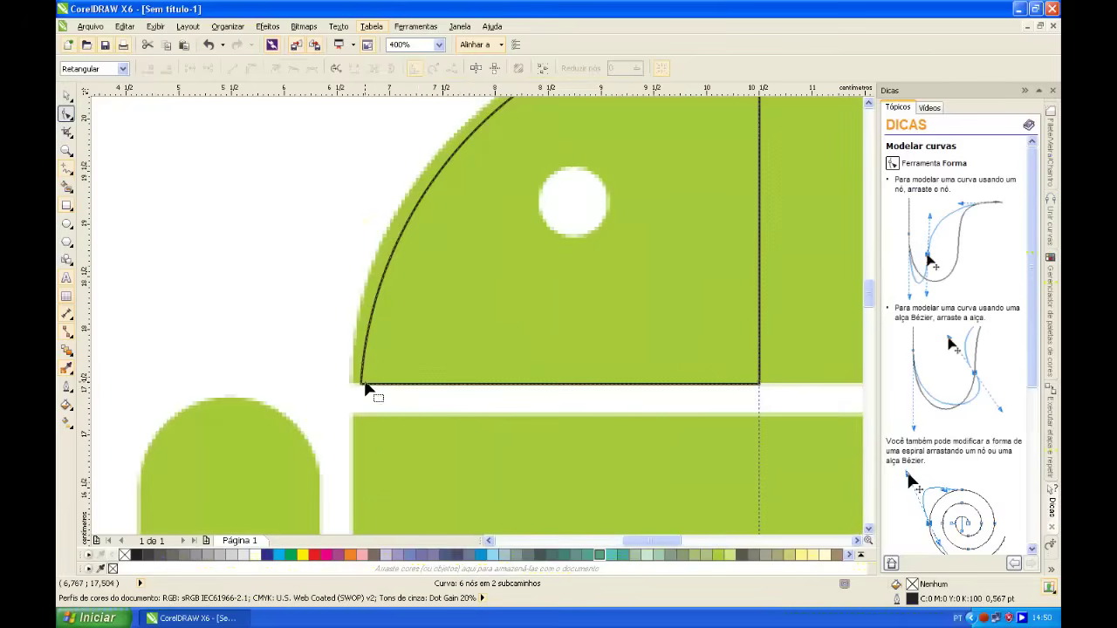
pyautogui.click(363, 384)
pyautogui.moveTo(528, 324); pyautogui.dragTo(509, 433)
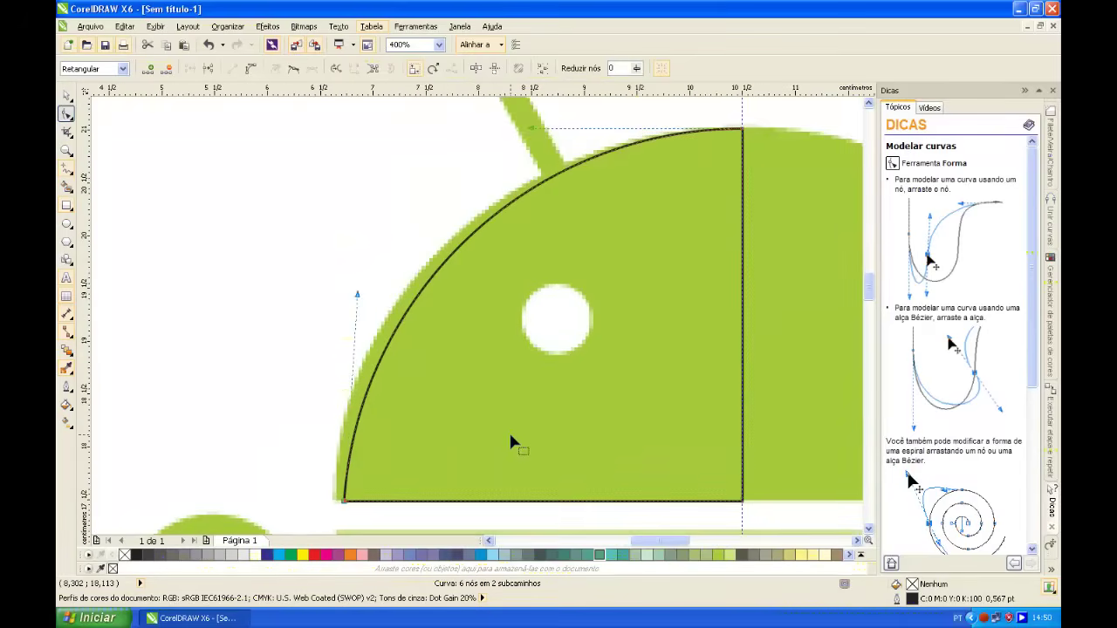
pyautogui.moveTo(345, 503); pyautogui.dragTo(334, 503)
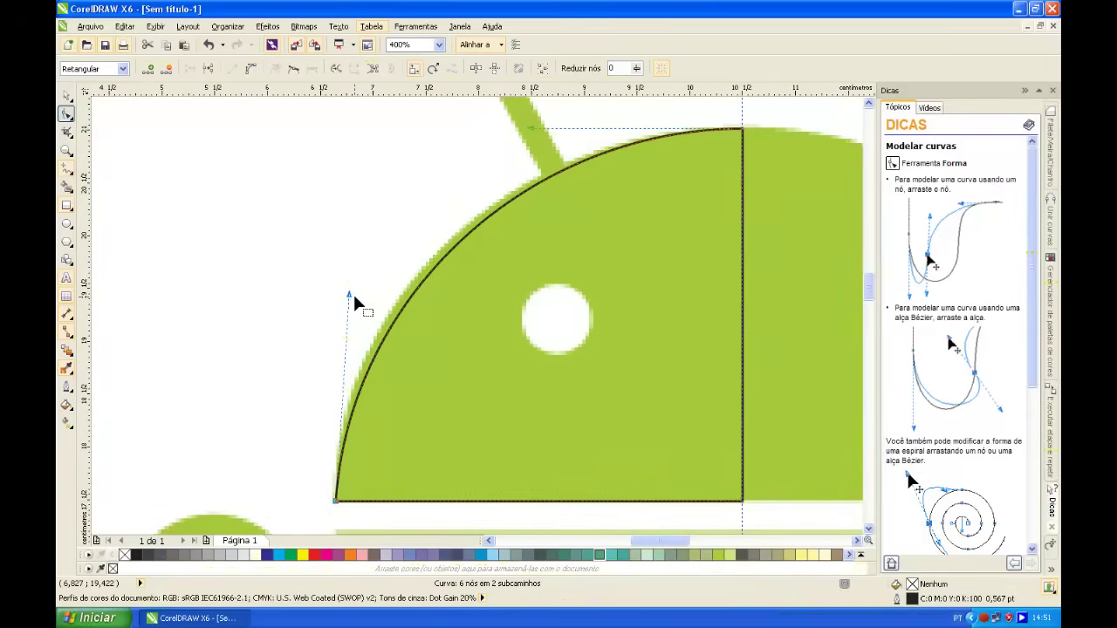
# Adjust the lower-left node's curve handle to point straight up so the arc follows the head's left edge.
pyautogui.moveTo(349, 297); pyautogui.dragTo(366, 250)
pyautogui.click(339, 502)
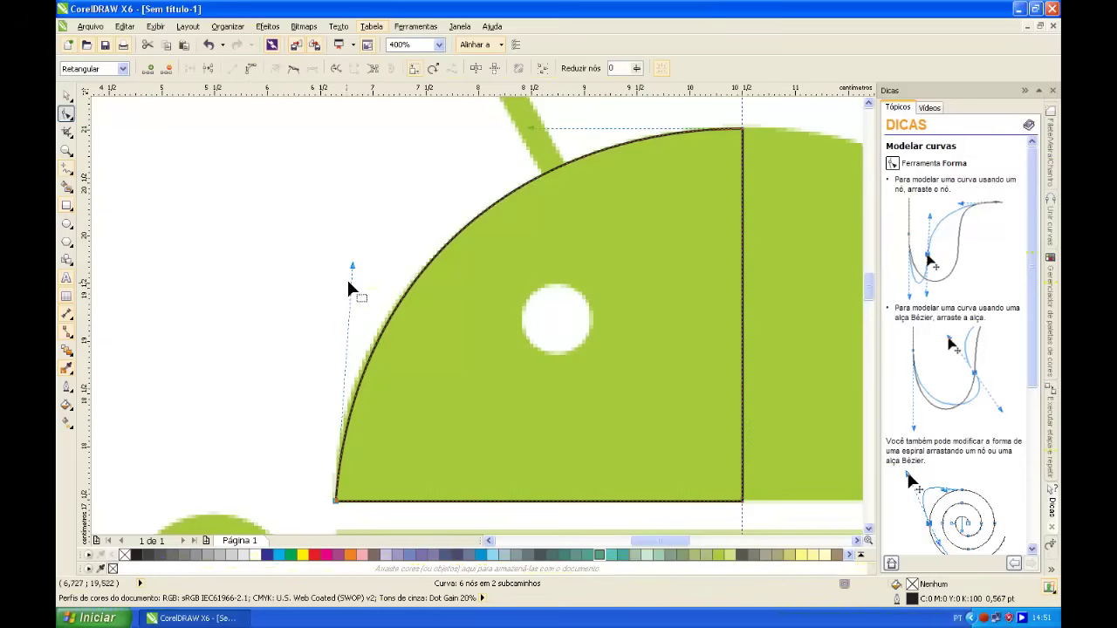
pyautogui.moveTo(353, 270); pyautogui.dragTo(339, 295)
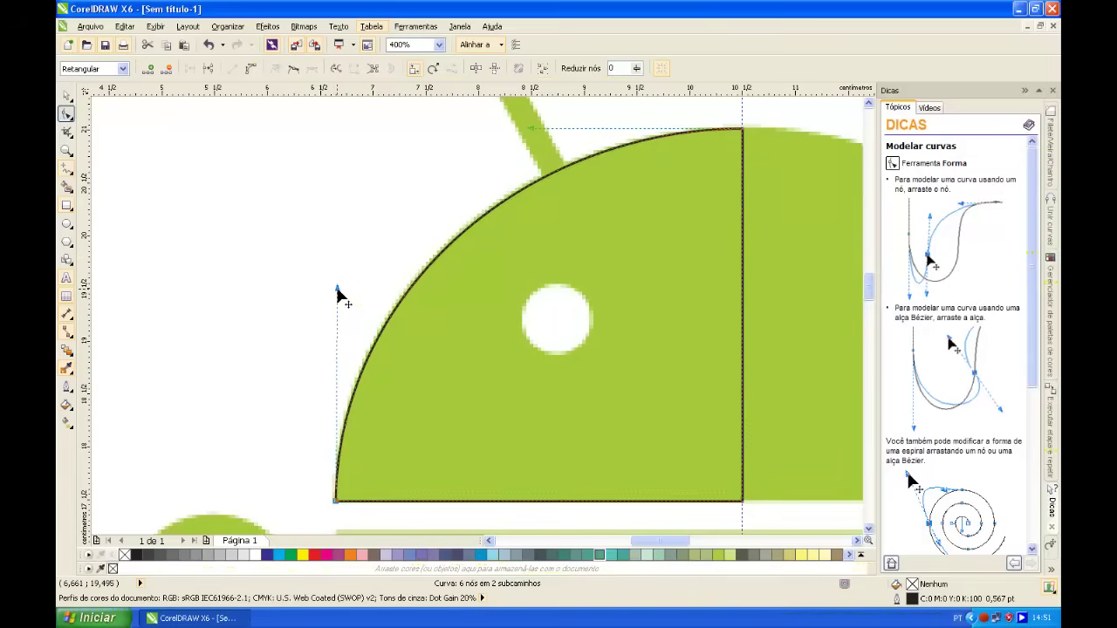
pyautogui.moveTo(588, 295); pyautogui.dragTo(450, 491)
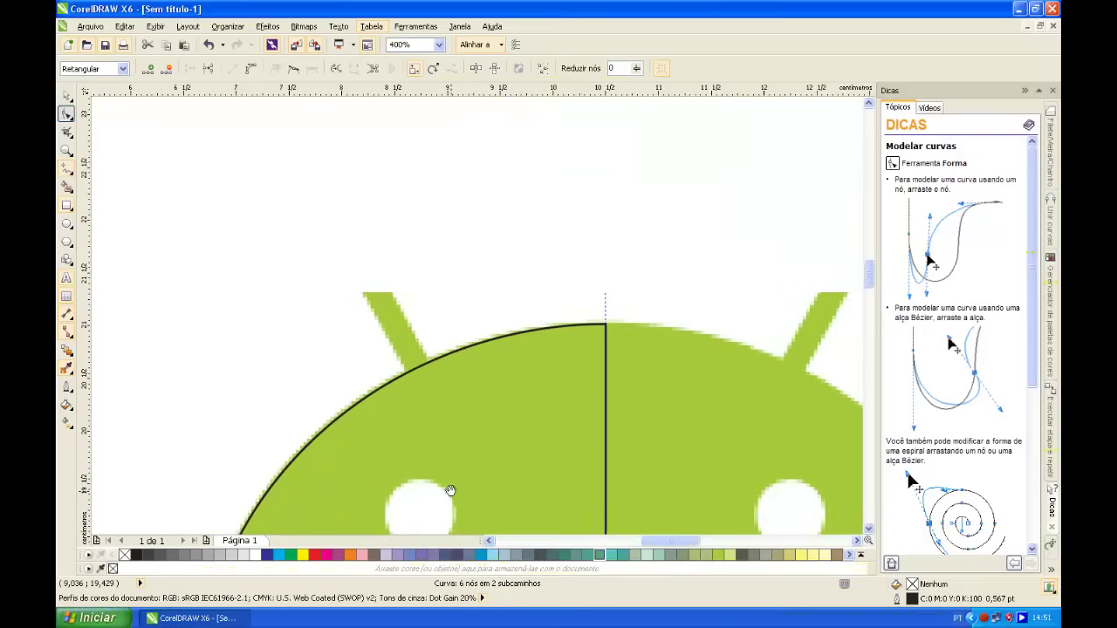
# Break the head curve apart into separate objects and delete the leftover arc segment on the robot's body.
pyautogui.moveTo(393, 324); pyautogui.dragTo(610, 264)
pyautogui.press('F3')
pyautogui.press('F3')
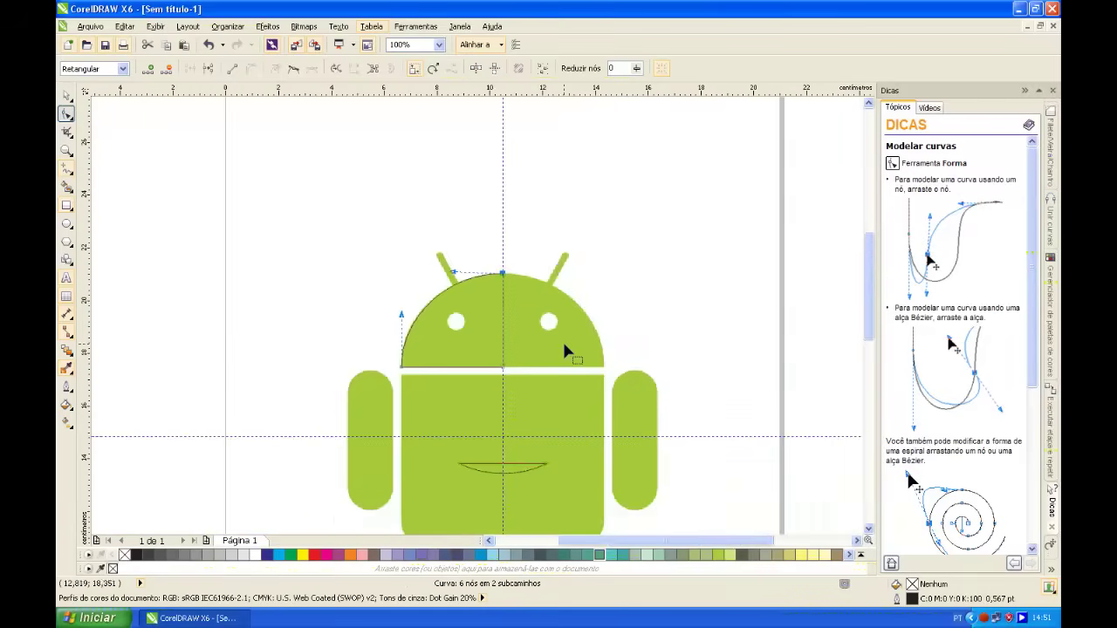
pyautogui.scroll(-1, 565, 352)
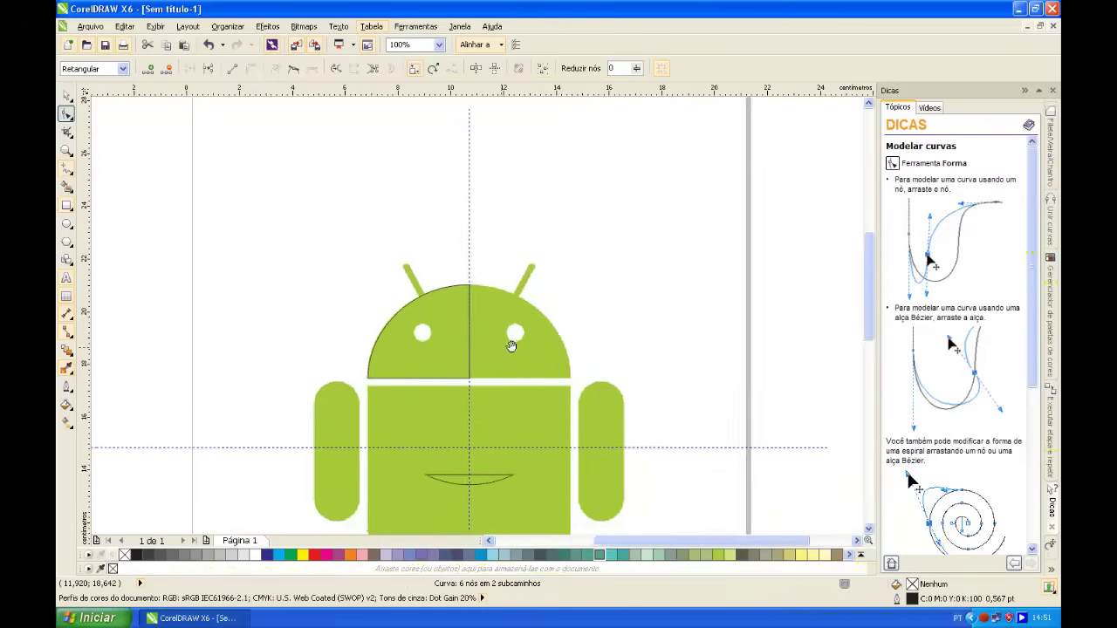
pyautogui.click(67, 97)
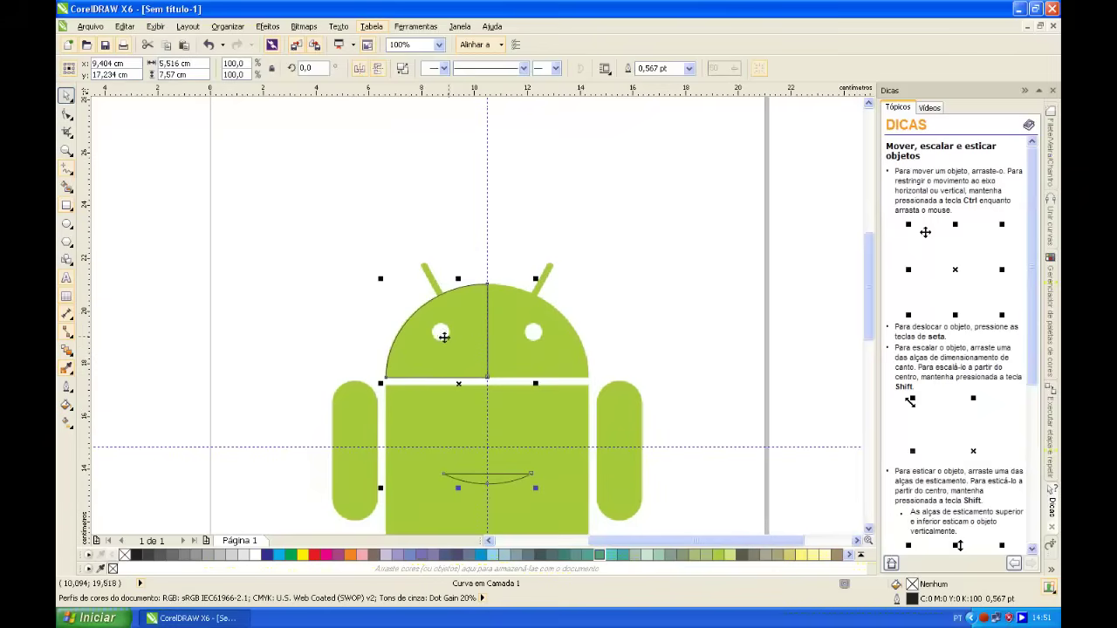
pyautogui.click(725, 403)
pyautogui.click(403, 377)
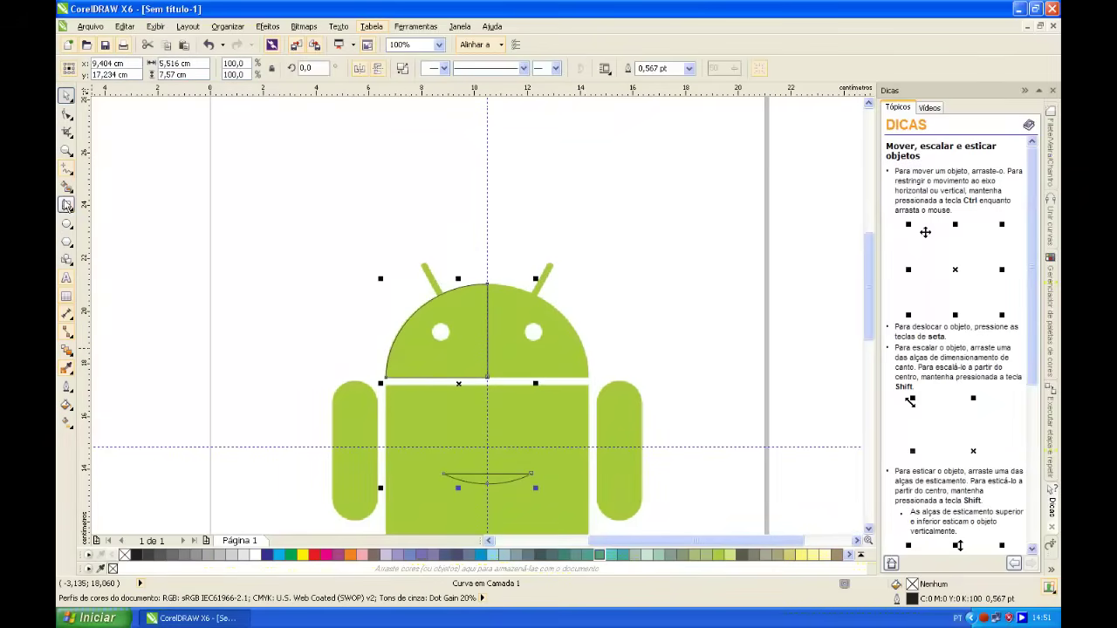
pyautogui.click(67, 206)
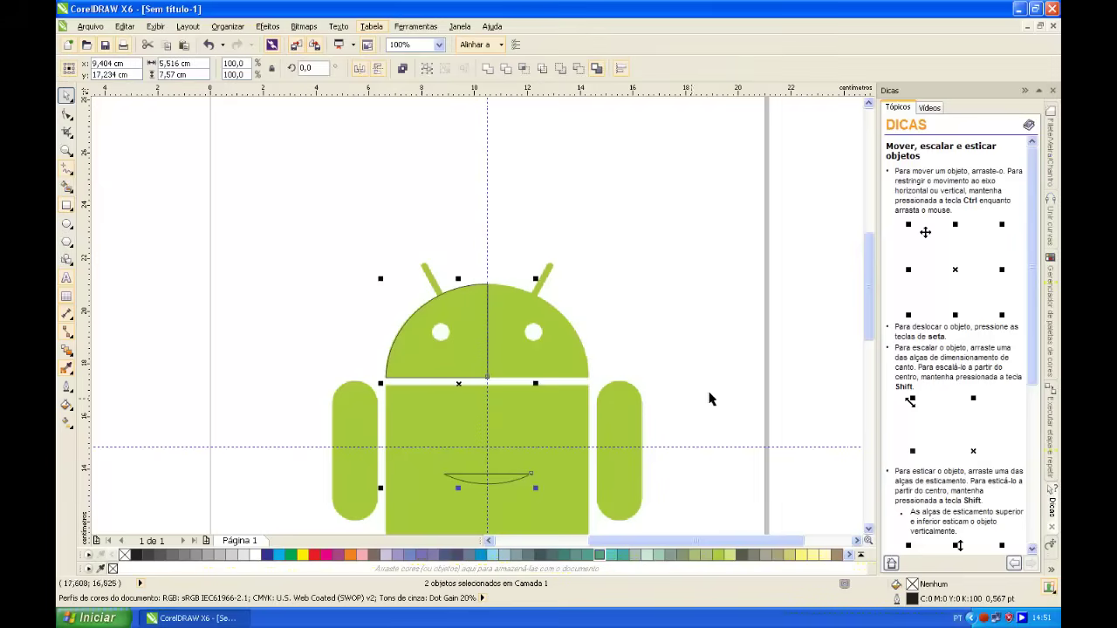
pyautogui.click(503, 482)
pyautogui.press('Delete')
# Make a horizontally mirrored copy of the half-head outline across the vertical guideline to cover the head's right half.
pyautogui.scroll(2, 469, 373)
pyautogui.moveTo(341, 339); pyautogui.dragTo(534, 422)
pyautogui.scroll(-1, 336, 415)
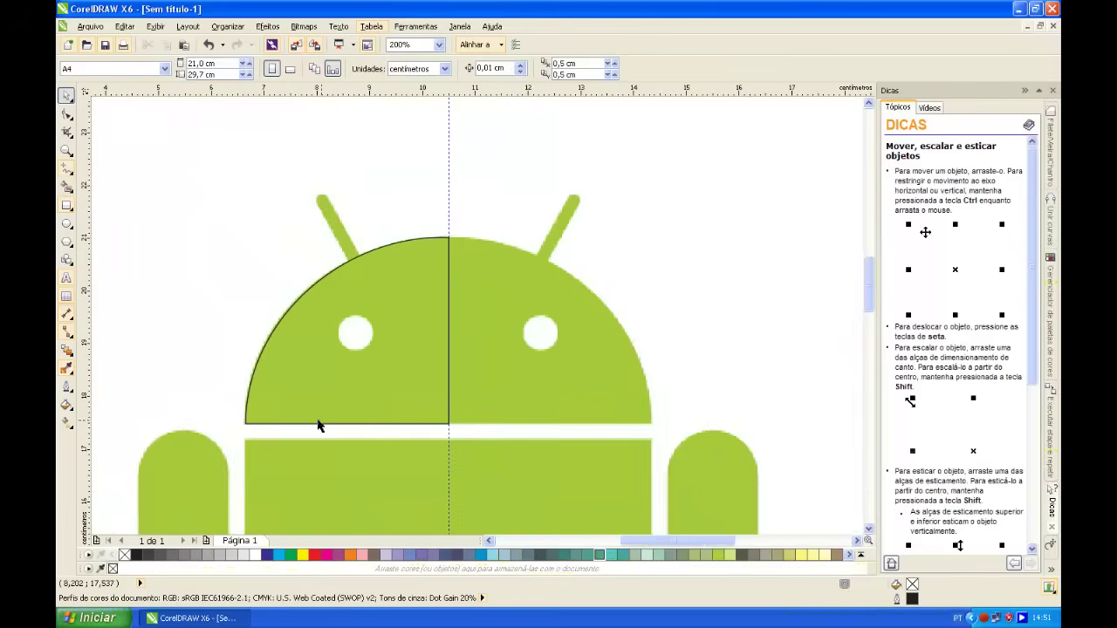
pyautogui.click(278, 398)
pyautogui.moveTo(241, 332); pyautogui.dragTo(553, 331)
pyautogui.rightClick(553, 332)
# Weld the two head halves into one shape and delete the extra node in the middle of its bottom edge.
pyautogui.keyDown('shift'); pyautogui.click(391, 342); pyautogui.keyUp('shift')
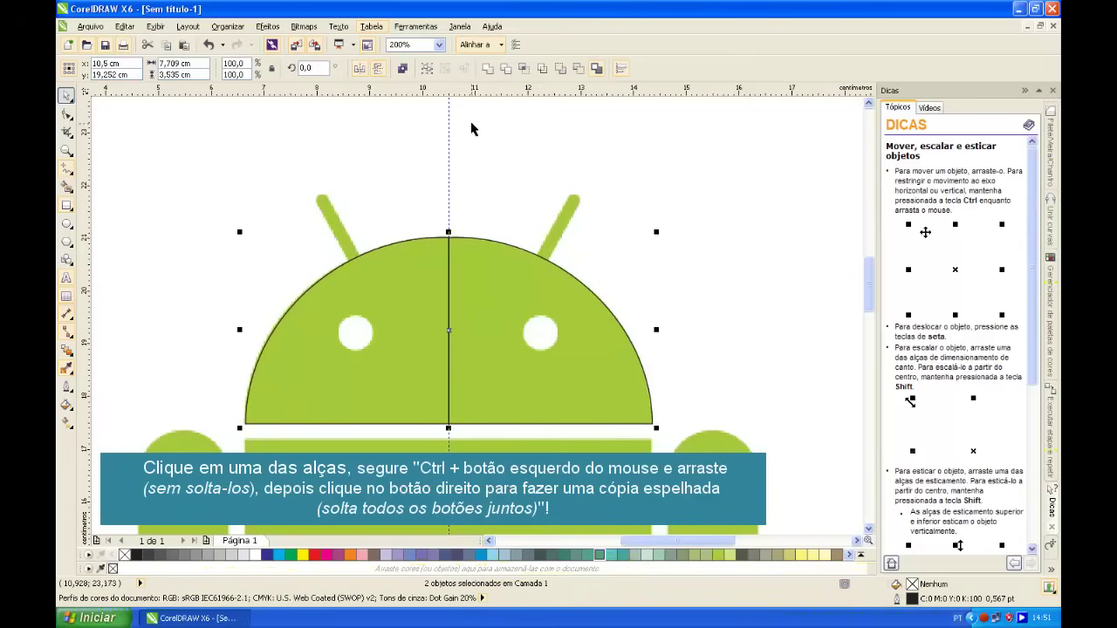
pyautogui.click(488, 69)
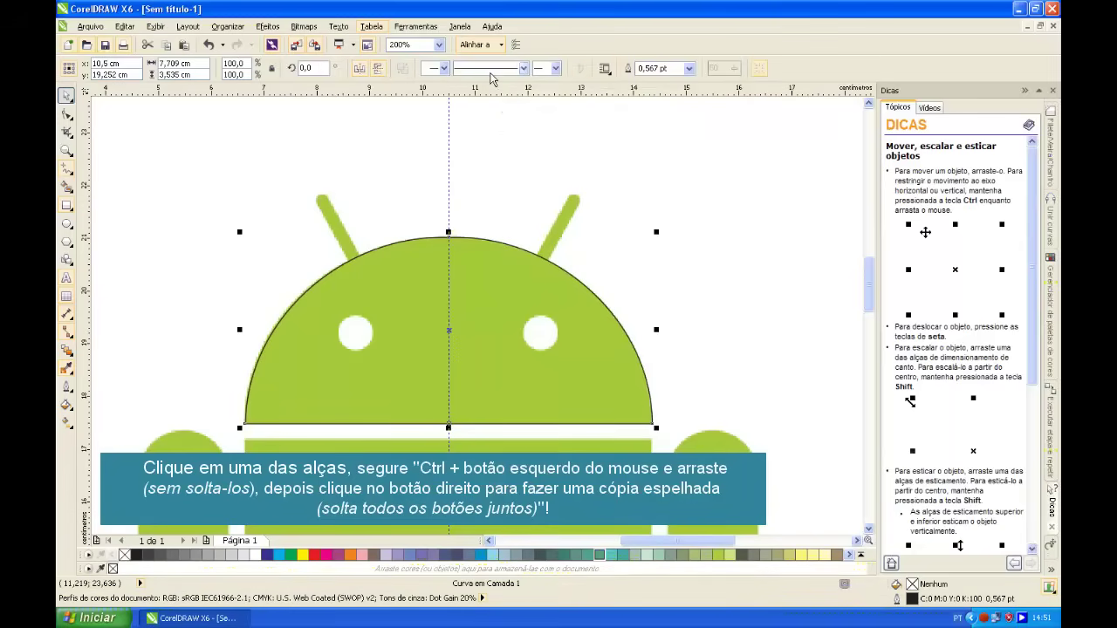
pyautogui.click(67, 114)
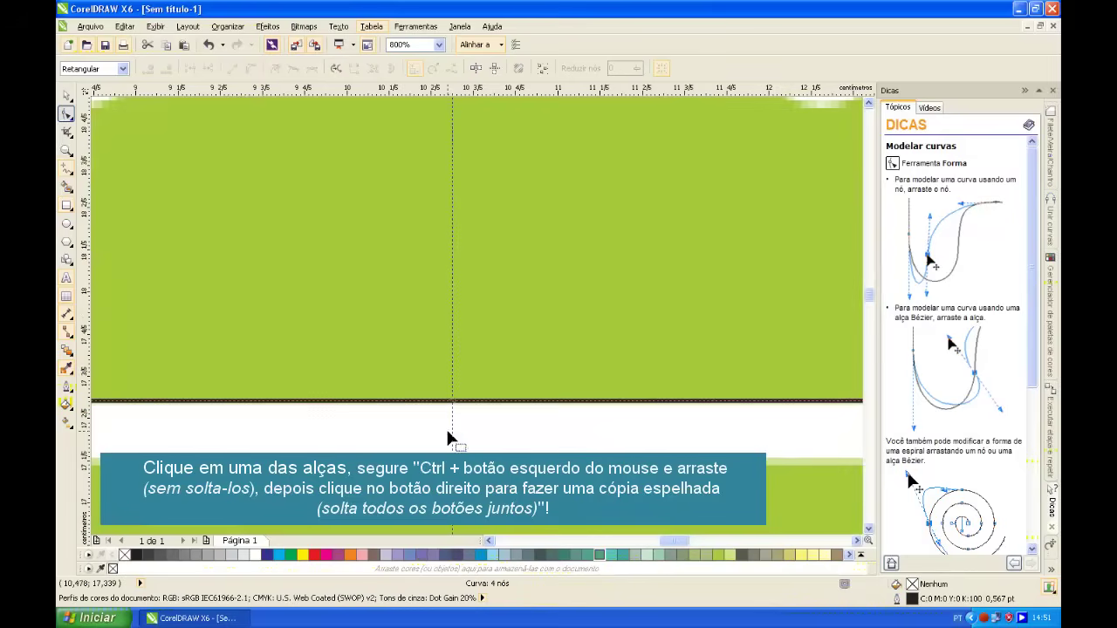
pyautogui.scroll(2, 450, 434)
pyautogui.moveTo(433, 377); pyautogui.dragTo(504, 454)
pyautogui.press('Delete')
pyautogui.scroll(-3, 504, 332)
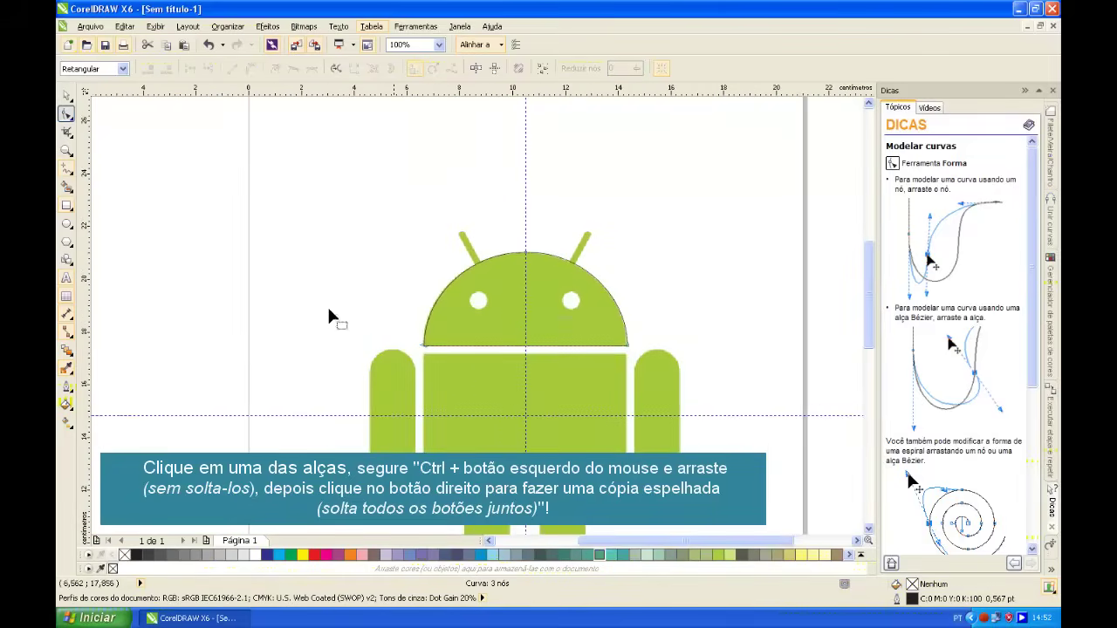
# Draw a circle about 0.69 cm across with the Ellipse tool and centre it on the bitmap's left eye.
pyautogui.click(66, 94)
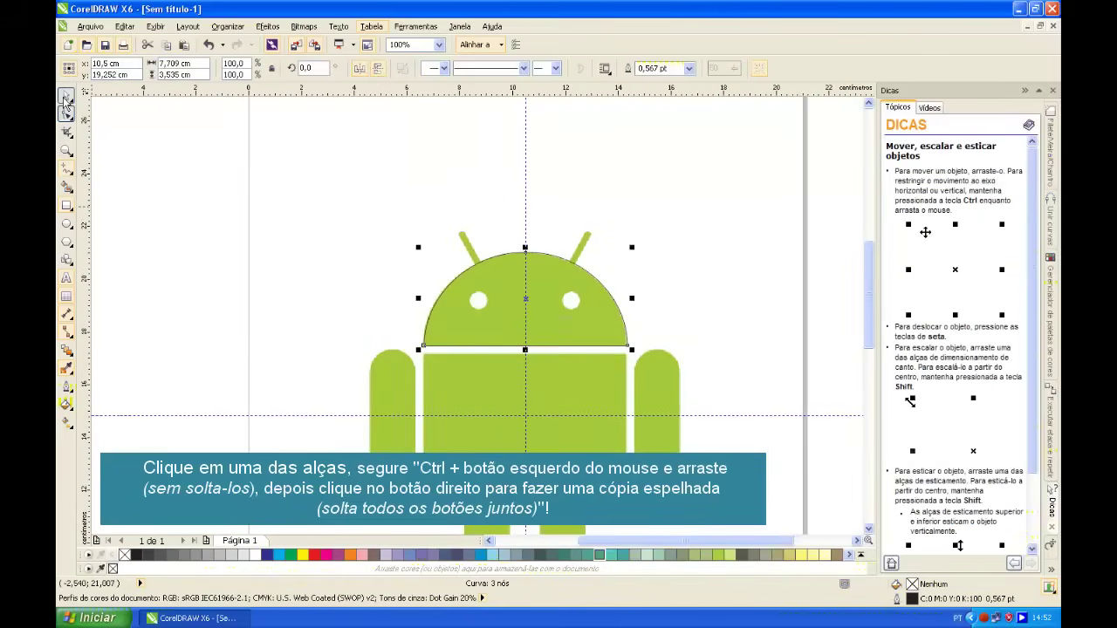
pyautogui.click(66, 224)
pyautogui.moveTo(478, 299); pyautogui.dragTo(496, 318)
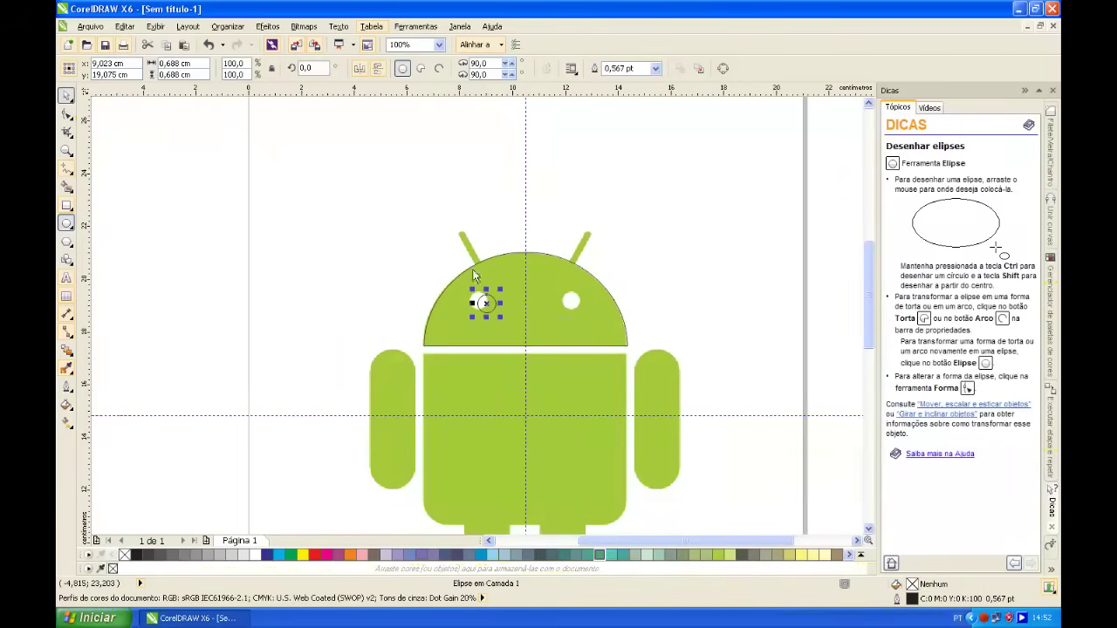
pyautogui.press('space')
pyautogui.scroll(4, 471, 305)
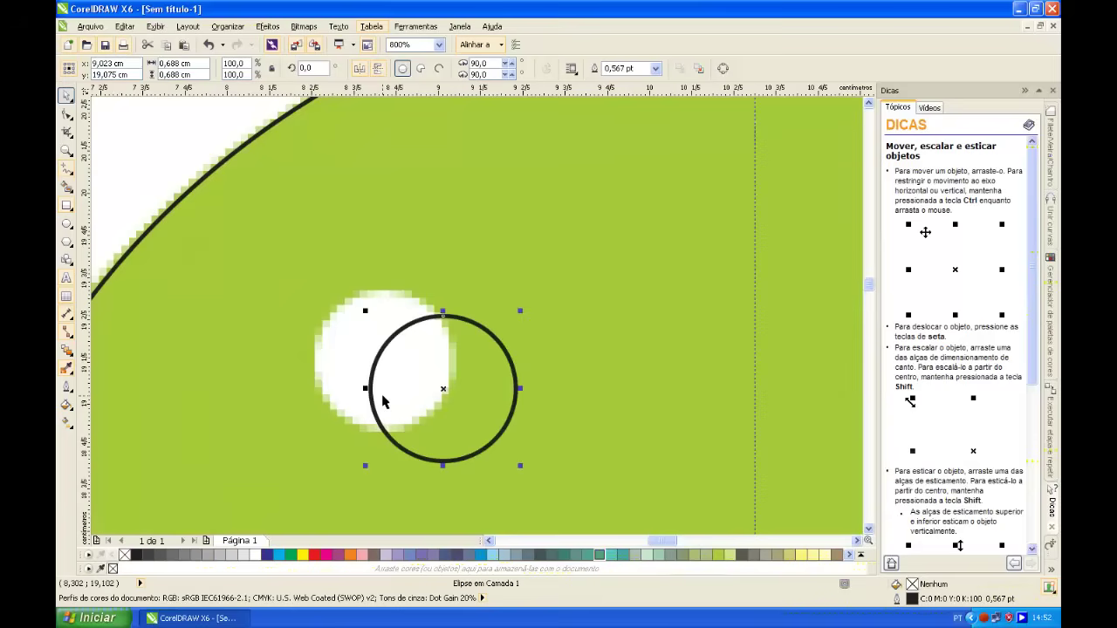
pyautogui.moveTo(440, 389); pyautogui.dragTo(383, 360)
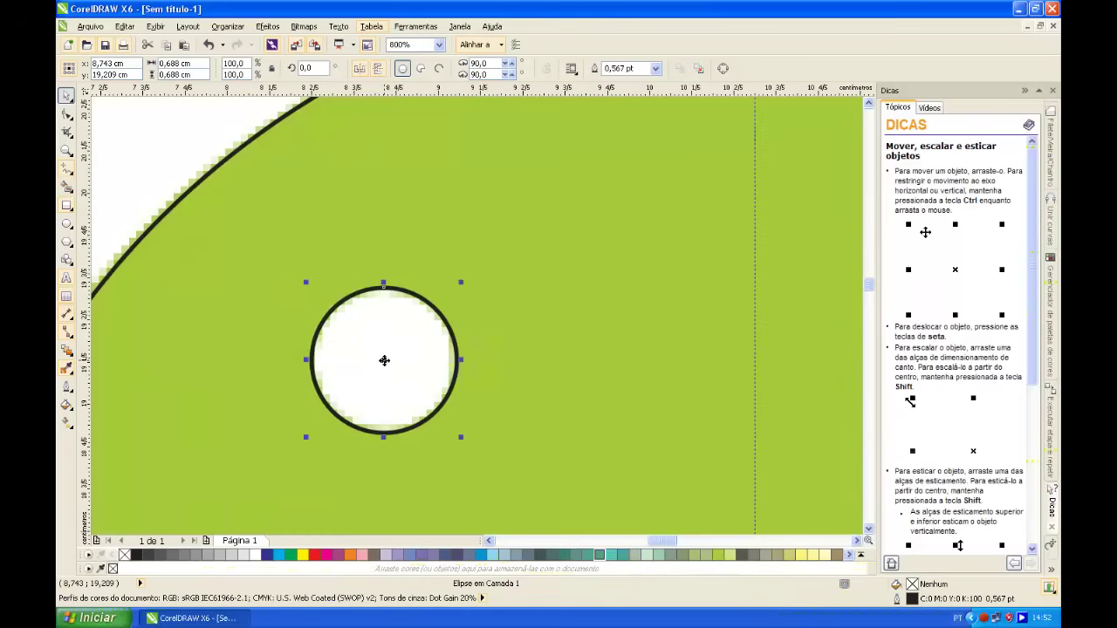
# Scale the eye circle about its centre to about 0.655 cm so it matches the bitmap's left eye.
pyautogui.scroll(-1, 402, 406)
pyautogui.scroll(1, 379, 398)
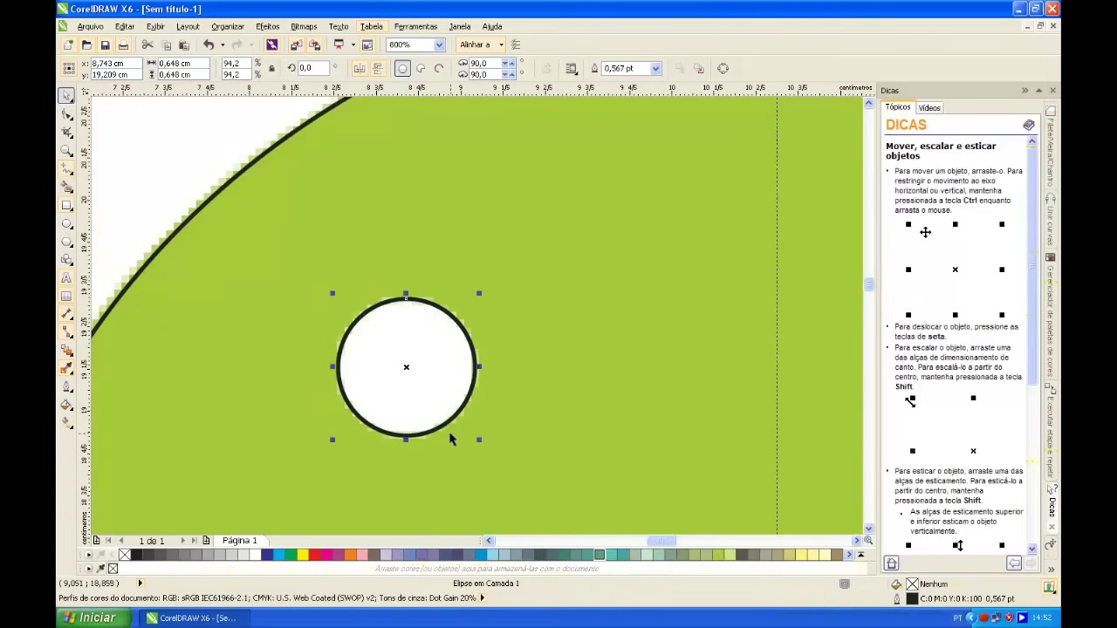
pyautogui.scroll(-2, 449, 438)
pyautogui.scroll(3, 429, 443)
pyautogui.moveTo(639, 407)
pyautogui.mouseDown()
pyautogui.moveTo(640, 426)
pyautogui.moveTo(641, 416)
pyautogui.mouseUp()
pyautogui.scroll(-2, 643, 417)
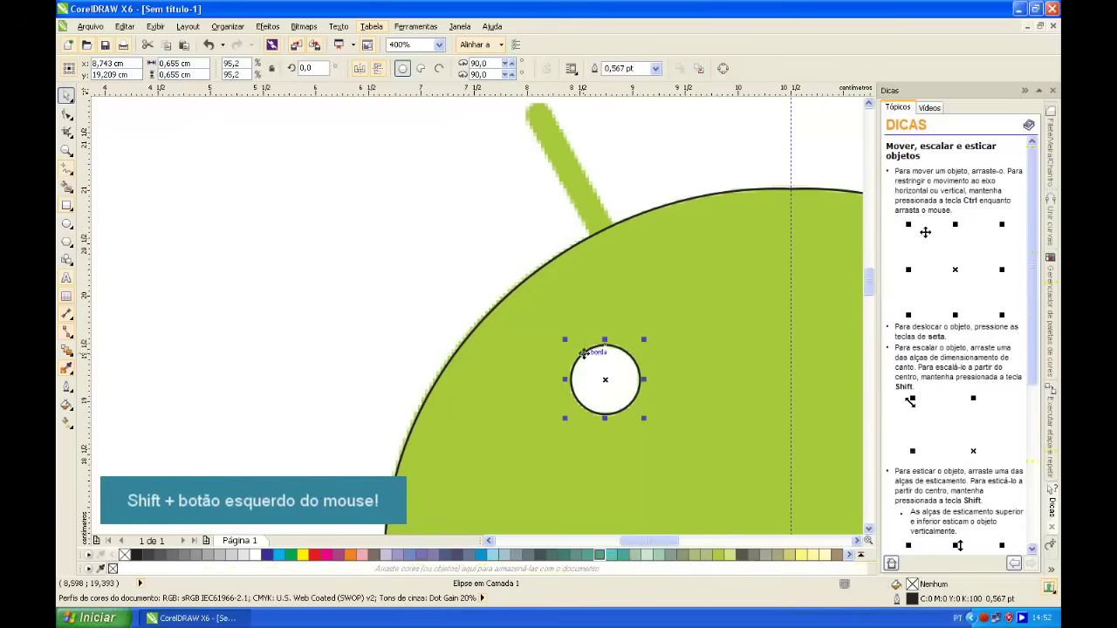
# Set the outline width of the head shape and the eye circle to hairline (Esp. mínima).
pyautogui.keyDown('shift'); pyautogui.click(522, 332); pyautogui.keyUp('shift')
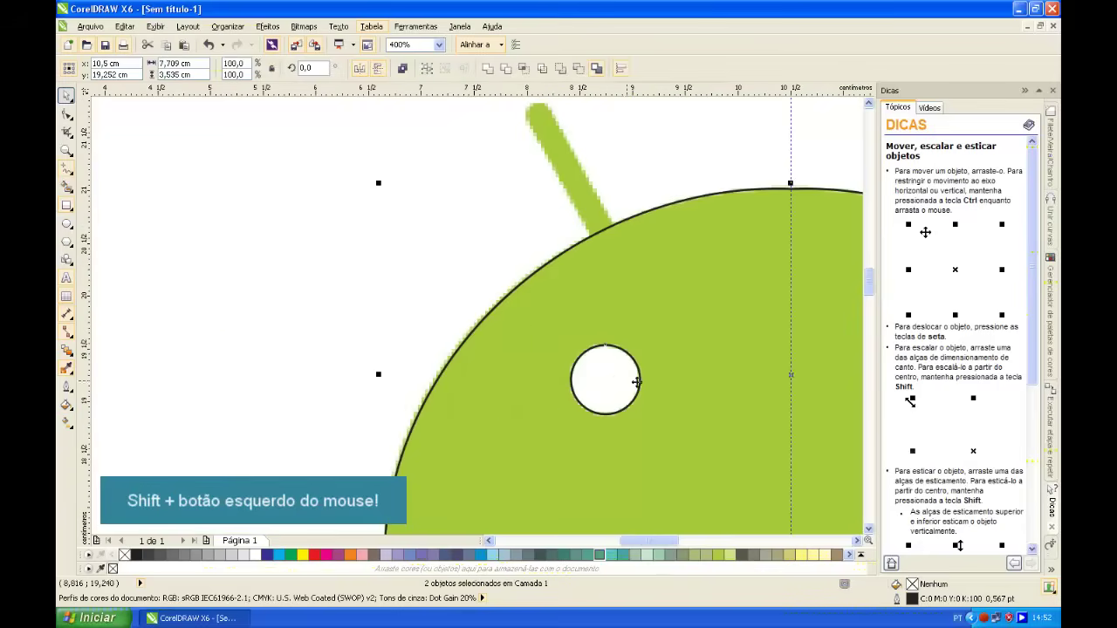
pyautogui.click(1052, 570)
pyautogui.click(1001, 433)
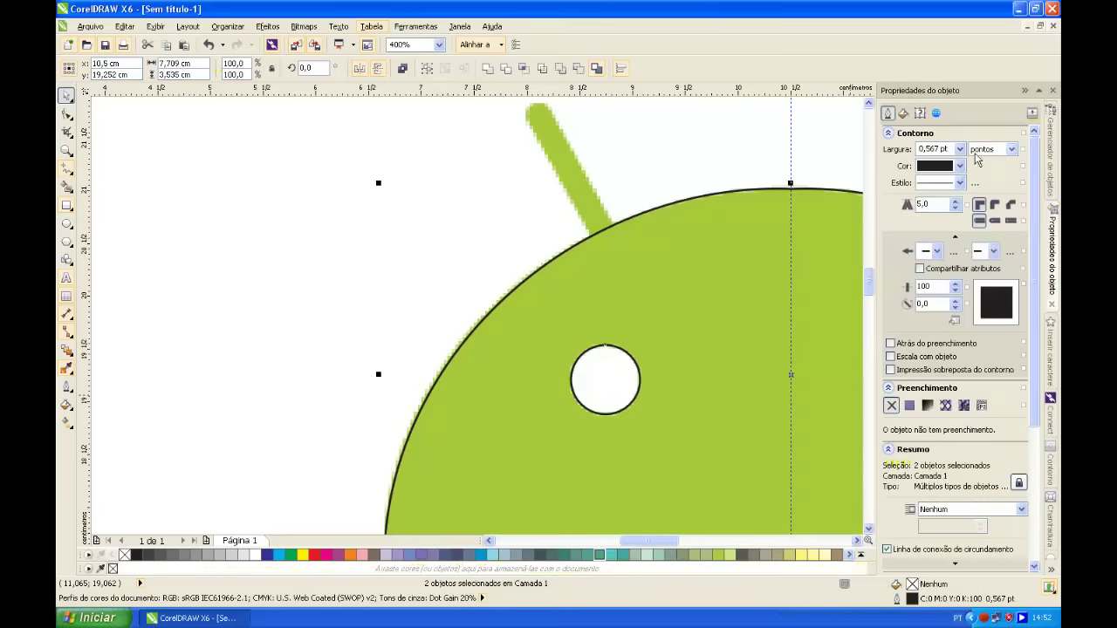
pyautogui.click(960, 150)
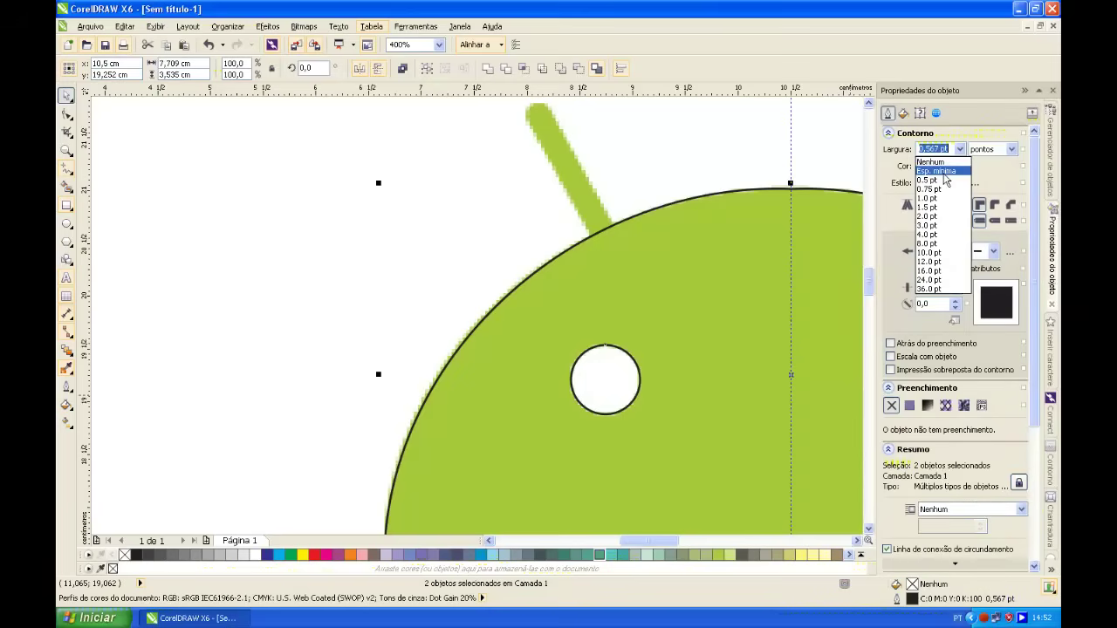
pyautogui.click(943, 172)
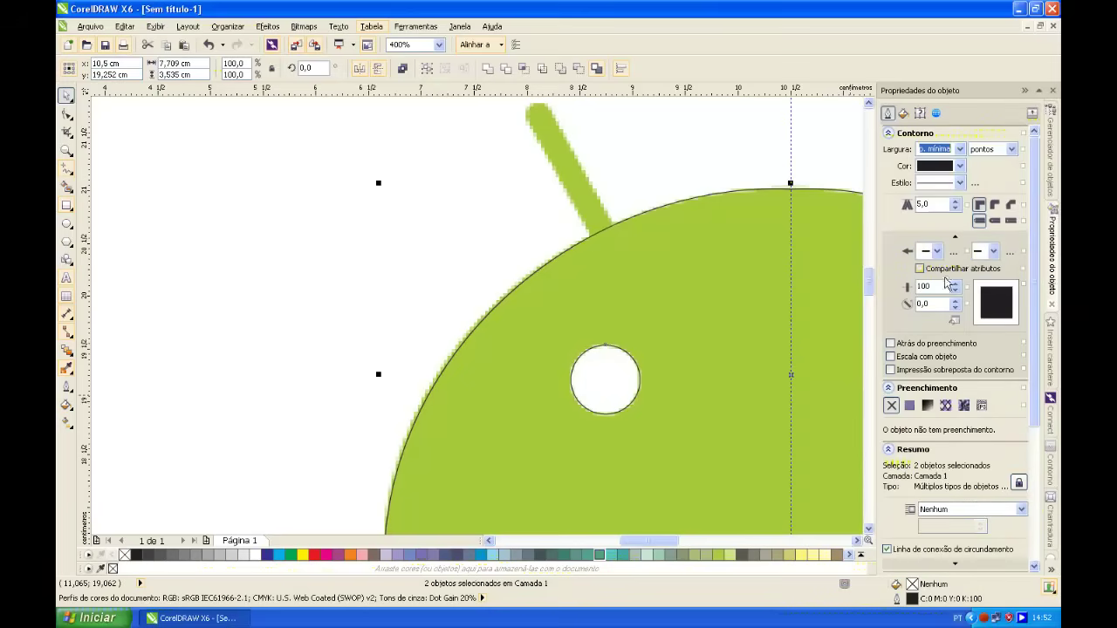
pyautogui.click(257, 375)
# Place a copy of the eye circle on the bitmap's right eye, level with the left one.
pyautogui.moveTo(671, 404)
pyautogui.mouseDown()
pyautogui.moveTo(482, 265)
pyautogui.moveTo(540, 338)
pyautogui.mouseUp()
pyautogui.scroll(-1, 541, 340)
pyautogui.moveTo(440, 383); pyautogui.dragTo(503, 397)
pyautogui.scroll(2, 462, 349)
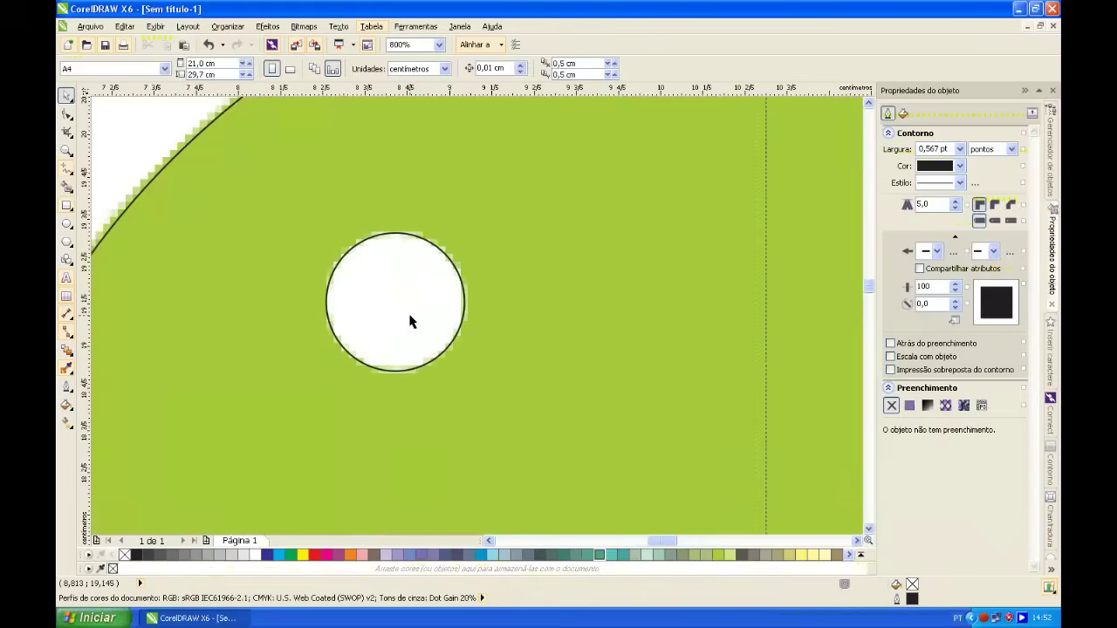
pyautogui.scroll(-2, 411, 322)
pyautogui.scroll(1, 405, 321)
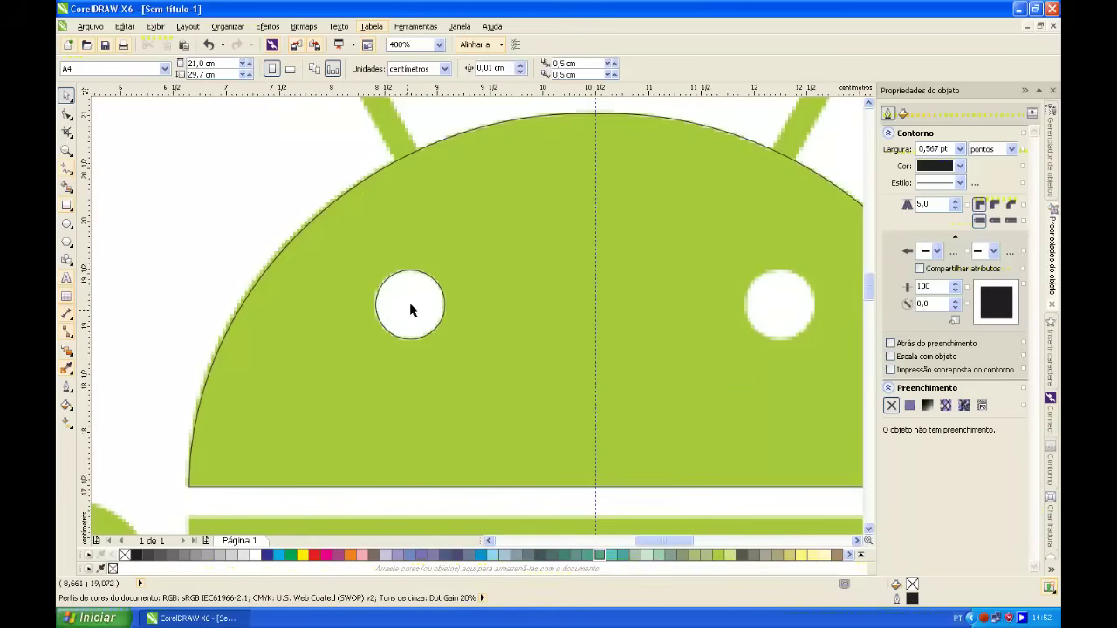
pyautogui.moveTo(411, 311); pyautogui.dragTo(780, 316)
pyautogui.moveTo(778, 316); pyautogui.dragTo(568, 339)
pyautogui.scroll(2, 561, 342)
pyautogui.moveTo(473, 346); pyautogui.dragTo(604, 364)
pyautogui.scroll(-5, 608, 366)
pyautogui.scroll(3, 594, 384)
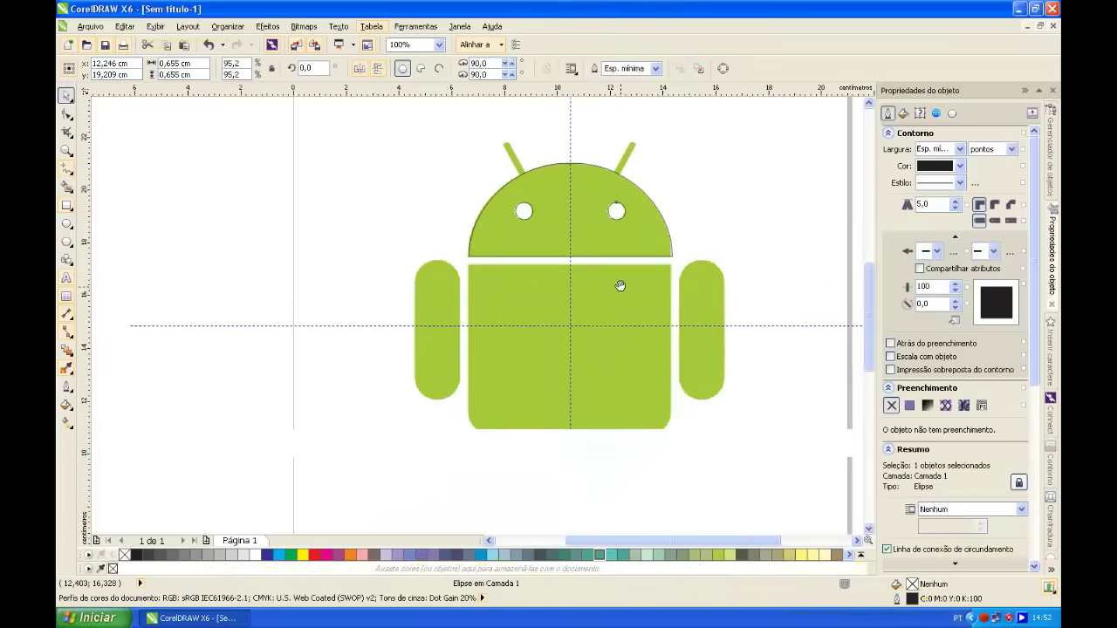
# Draw a rectangle over the body from the head's lower-left corner and widen it to about 7.71 cm, matching the head's width.
pyautogui.moveTo(619, 285); pyautogui.dragTo(633, 272)
pyautogui.click(66, 206)
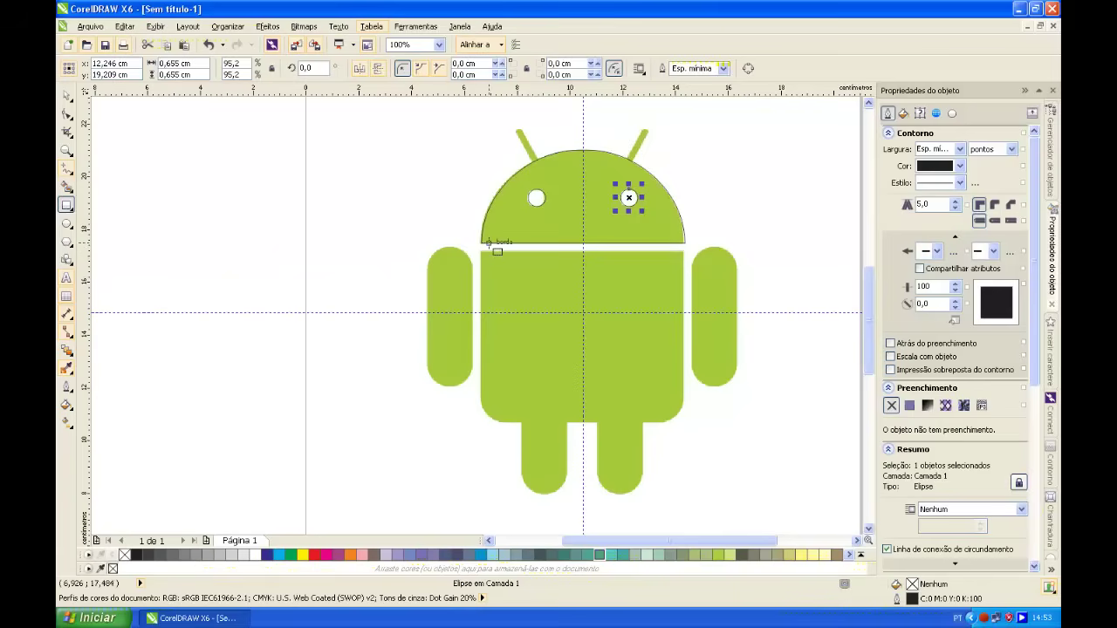
pyautogui.moveTo(481, 243); pyautogui.dragTo(639, 407)
pyautogui.click(67, 95)
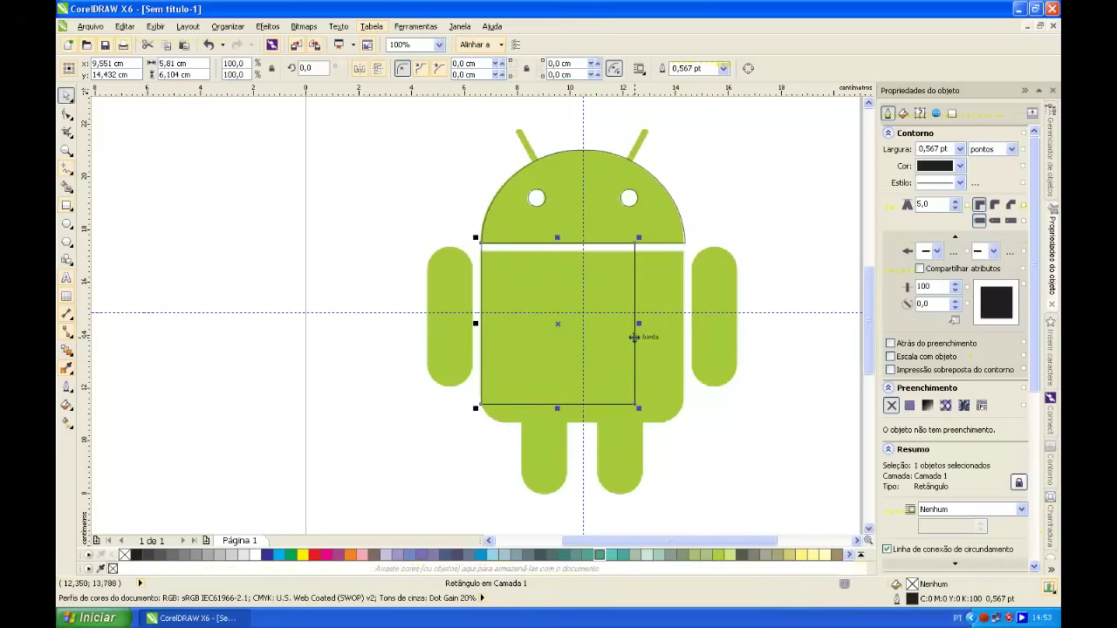
pyautogui.moveTo(639, 322); pyautogui.dragTo(684, 239)
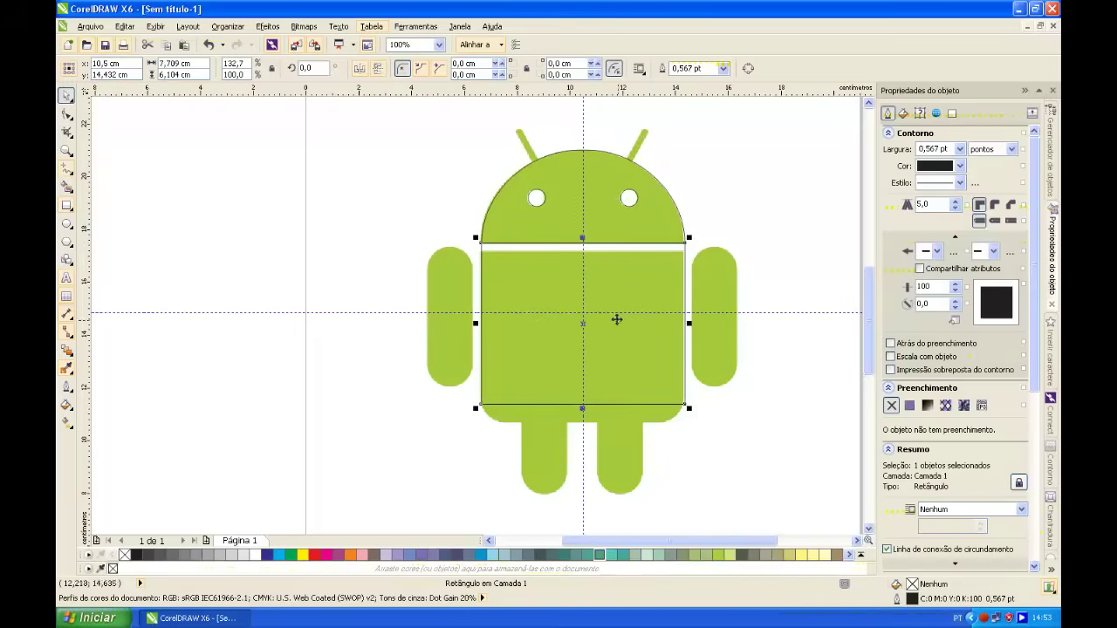
# Lower the rectangle's top edge to the top of the bitmap body, making it about 5.80 cm high.
pyautogui.scroll(2, 541, 243)
pyautogui.scroll(4, 542, 241)
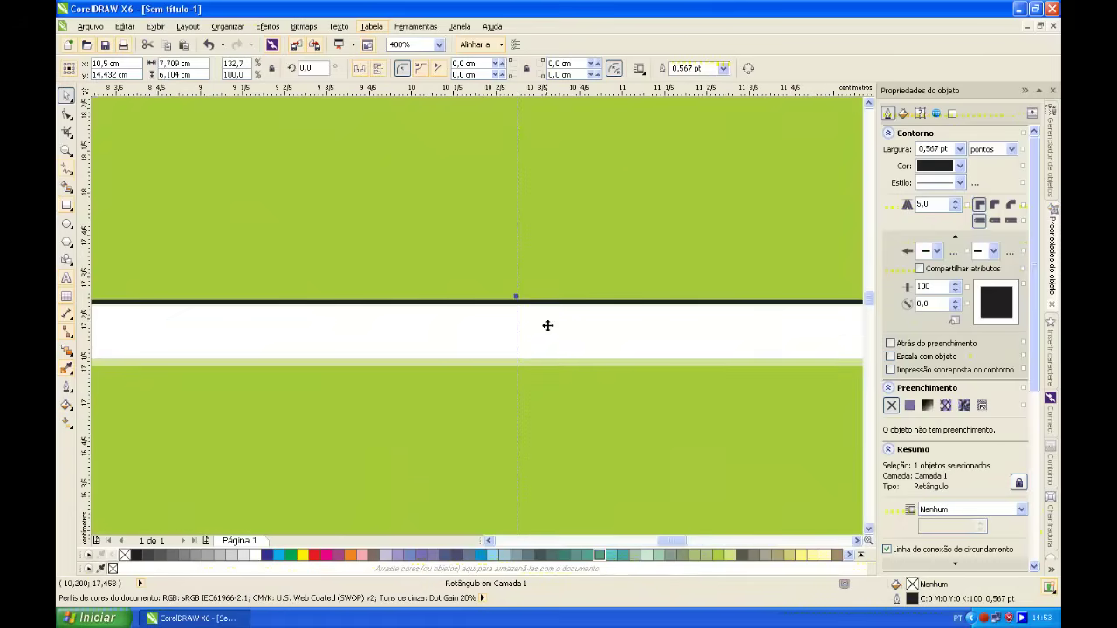
pyautogui.moveTo(515, 296); pyautogui.dragTo(538, 365)
# Set the body rectangle's outline to hairline (Esp. mínima) and fine-tune its top edge to a height of about 5.83 cm.
pyautogui.click(961, 150)
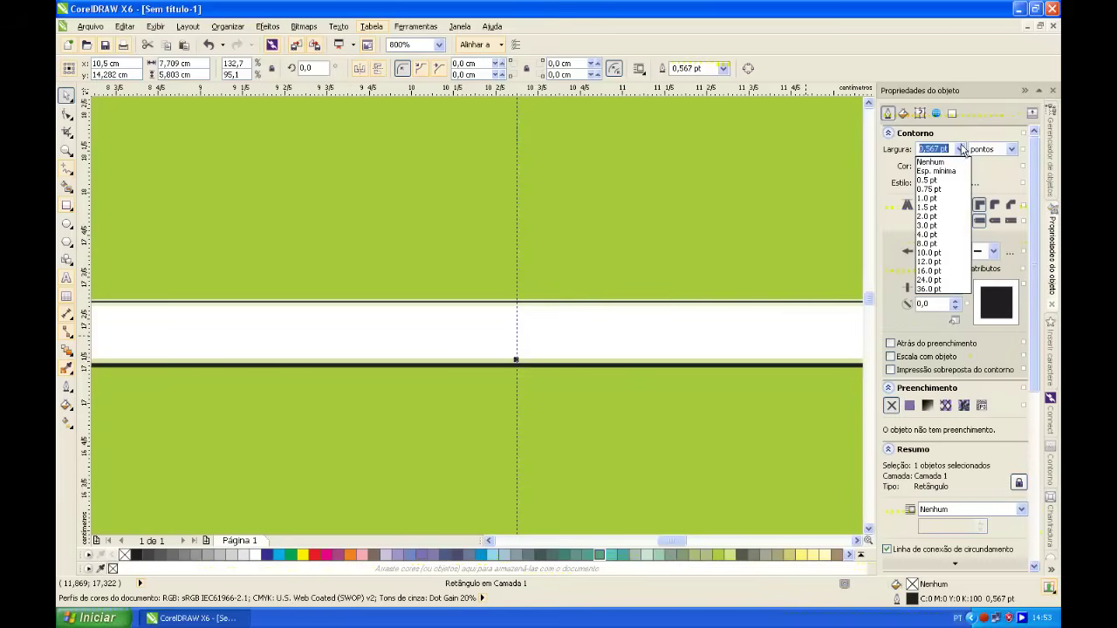
pyautogui.click(935, 171)
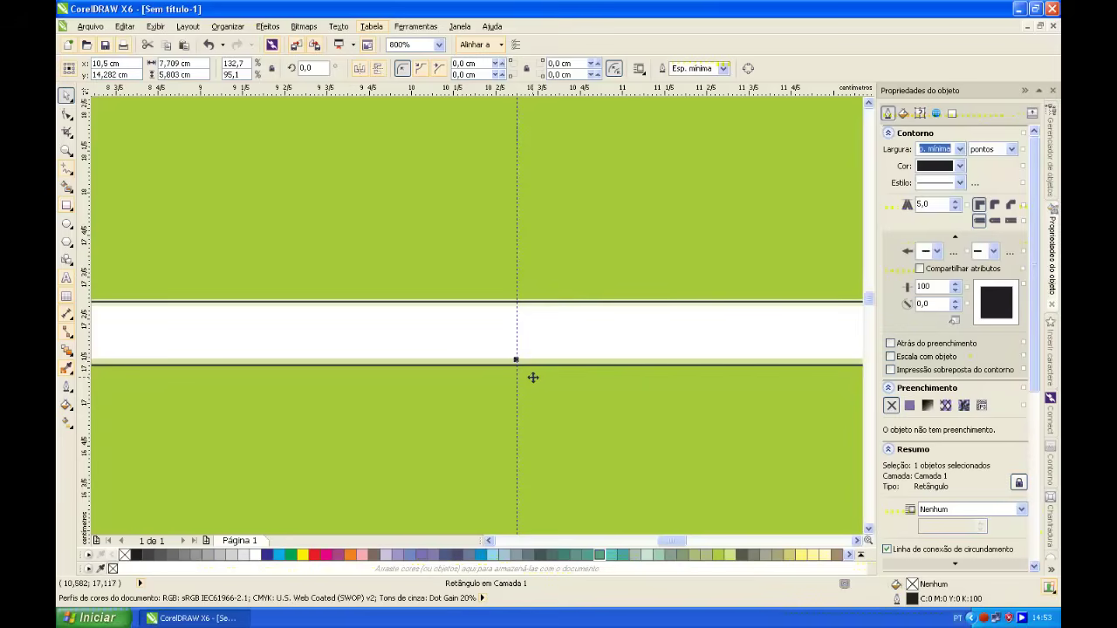
pyautogui.scroll(2, 510, 364)
pyautogui.moveTo(525, 364); pyautogui.dragTo(542, 356)
pyautogui.scroll(-2, 545, 367)
pyautogui.scroll(-2, 545, 365)
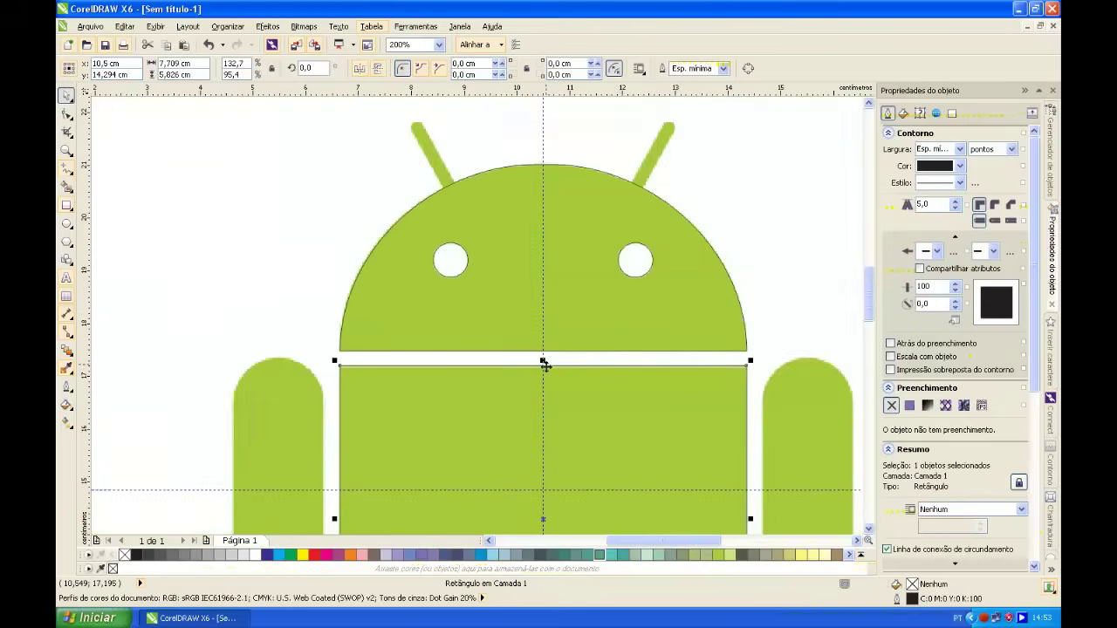
# Stretch the rectangle's bottom edge down to the bottom of the bitmap body, making it about 6.48 cm high.
pyautogui.scroll(-2, 563, 411)
pyautogui.scroll(1, 477, 269)
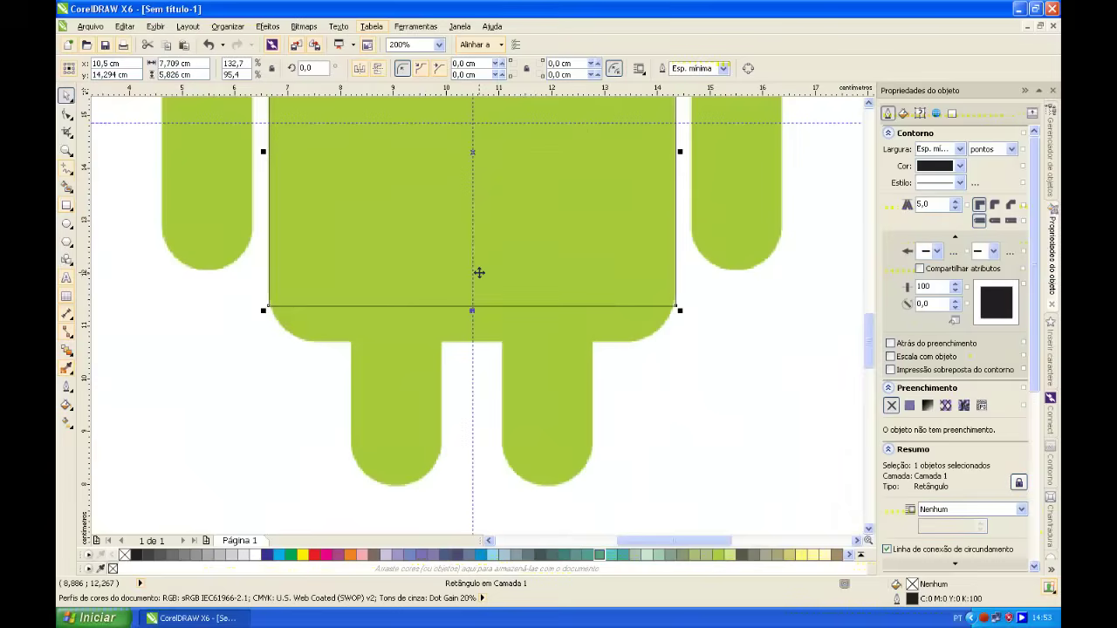
pyautogui.moveTo(477, 316); pyautogui.dragTo(487, 351)
pyautogui.moveTo(361, 301); pyautogui.dragTo(451, 396)
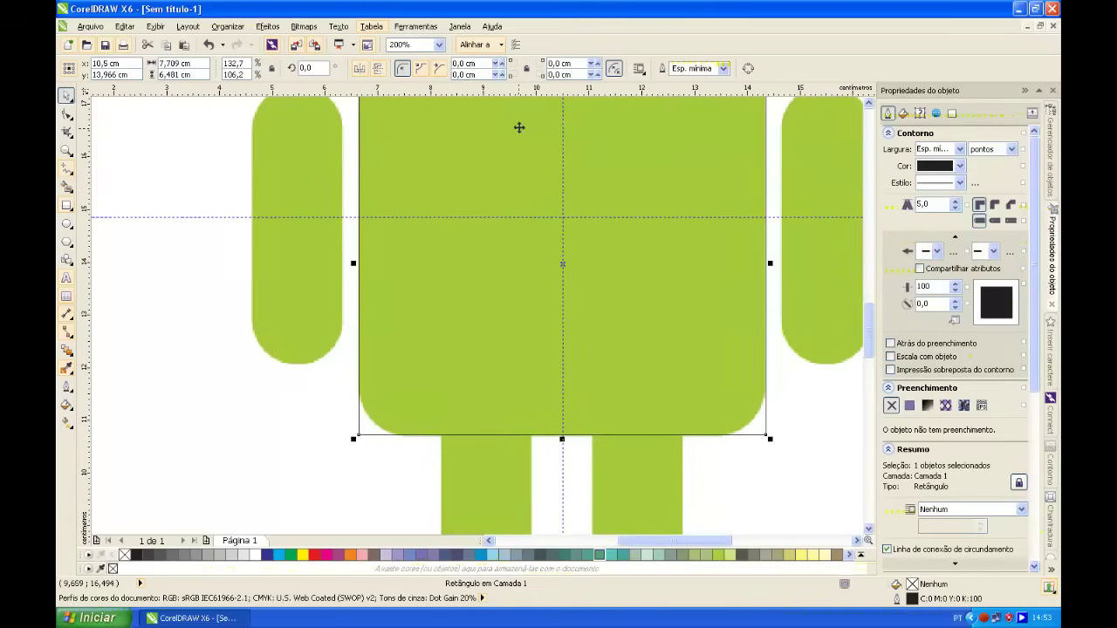
# Unlink the rectangle's corner radii and round its lower-left corner to 0.9 cm.
pyautogui.click(526, 69)
pyautogui.click(66, 115)
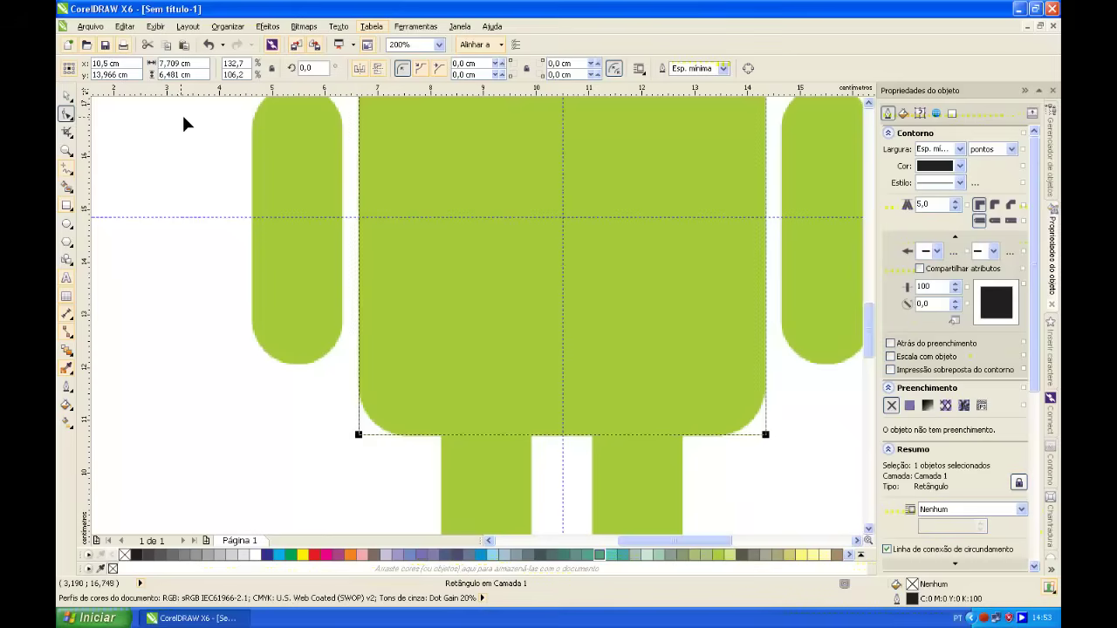
pyautogui.click(504, 75)
pyautogui.click(503, 75)
pyautogui.click(504, 75)
pyautogui.click(503, 75)
pyautogui.click(504, 75)
pyautogui.click(503, 75)
pyautogui.click(504, 75)
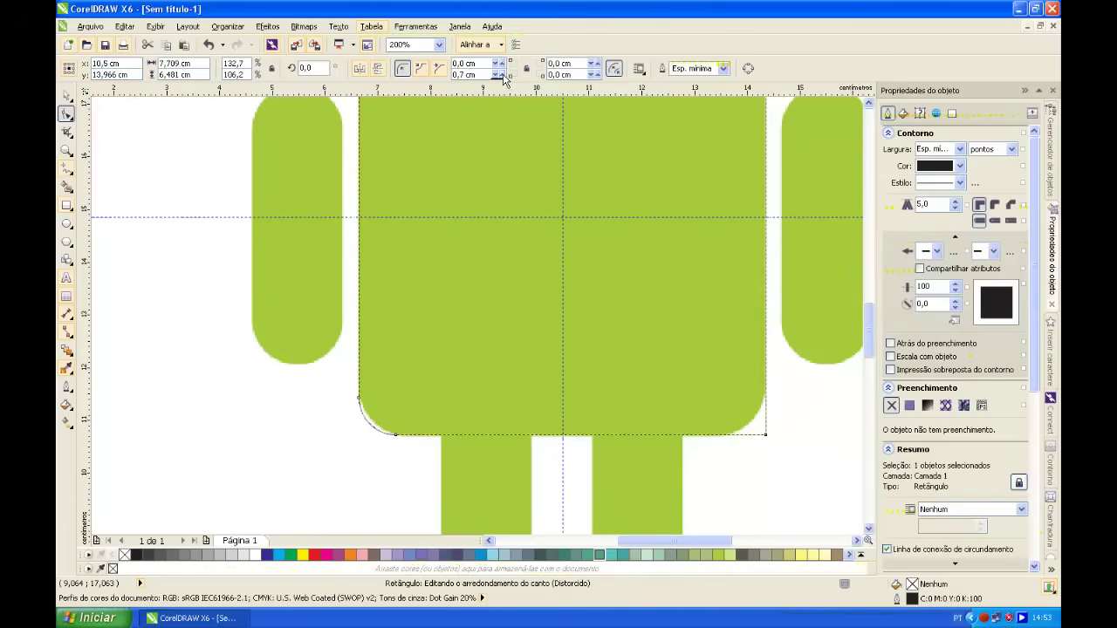
pyautogui.click(503, 75)
# Round the body rectangle's lower-right corner to 0.9 cm.
pyautogui.click(593, 73)
pyautogui.click(593, 73)
pyautogui.click(594, 73)
pyautogui.click(594, 73)
pyautogui.click(593, 74)
pyautogui.click(593, 73)
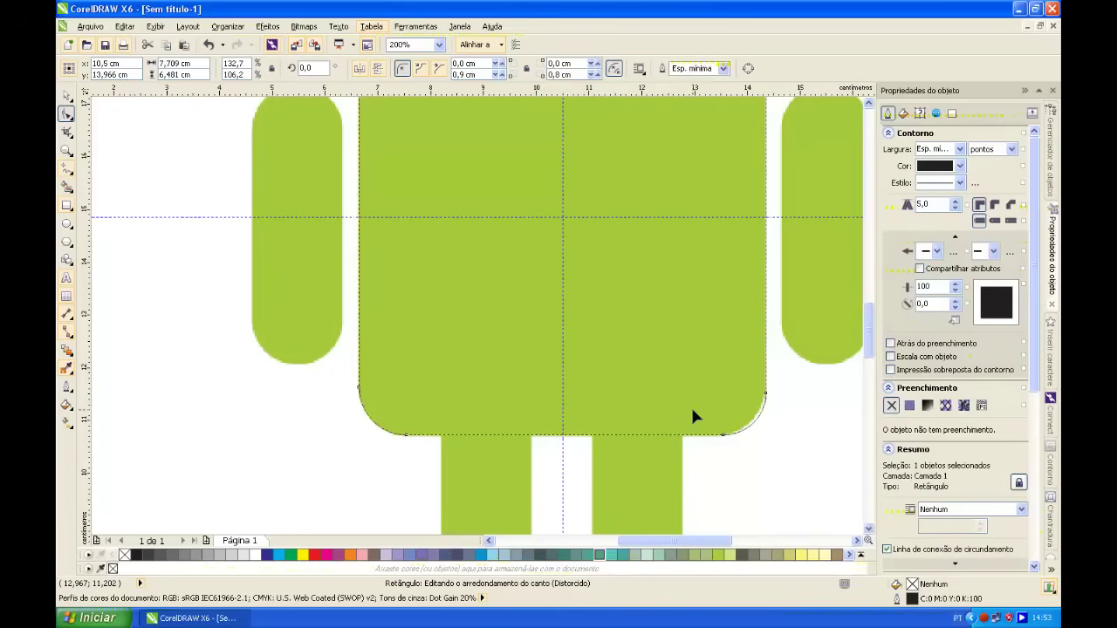
pyautogui.click(597, 76)
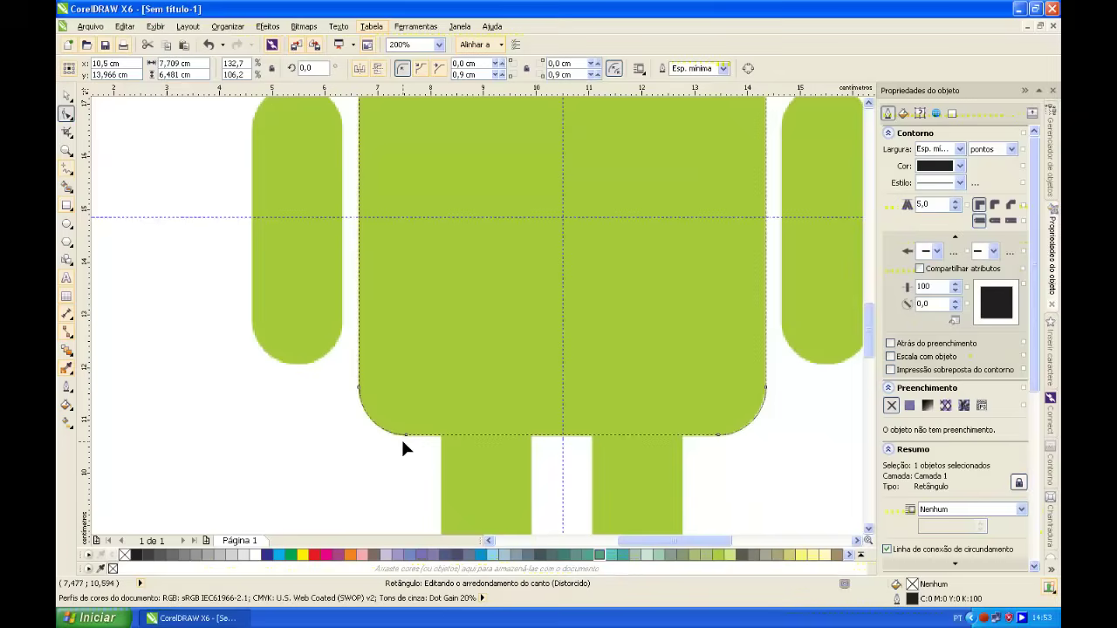
pyautogui.scroll(-2, 423, 366)
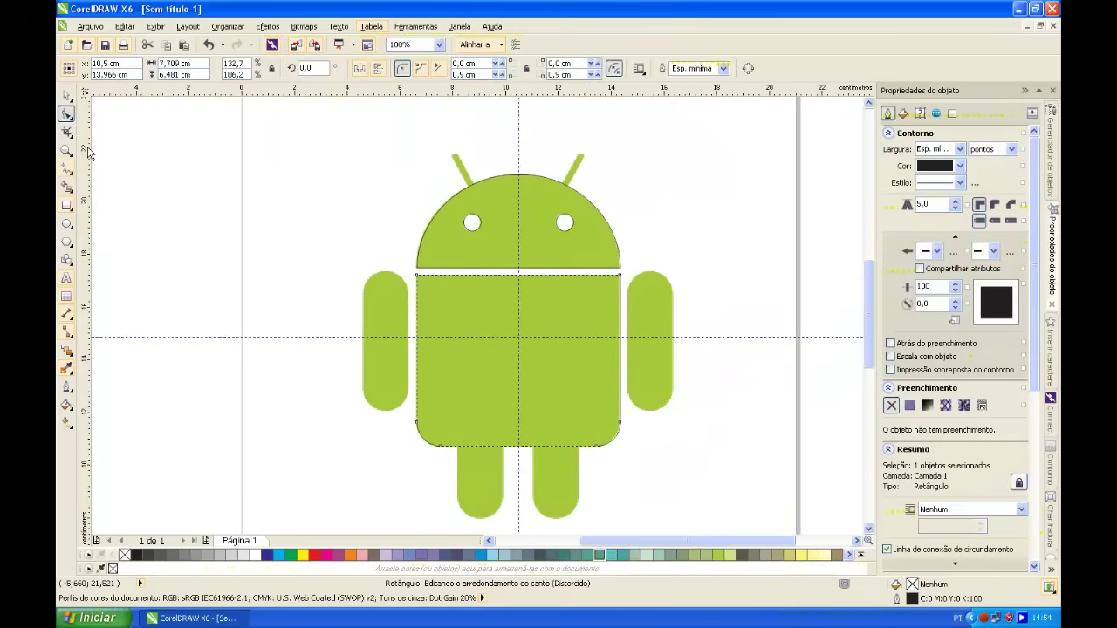
# Try lowering the body rectangle's top edge to a height of about 6.45 cm, and undo the adjustment.
pyautogui.click(68, 95)
pyautogui.moveTo(475, 396); pyautogui.dragTo(548, 374)
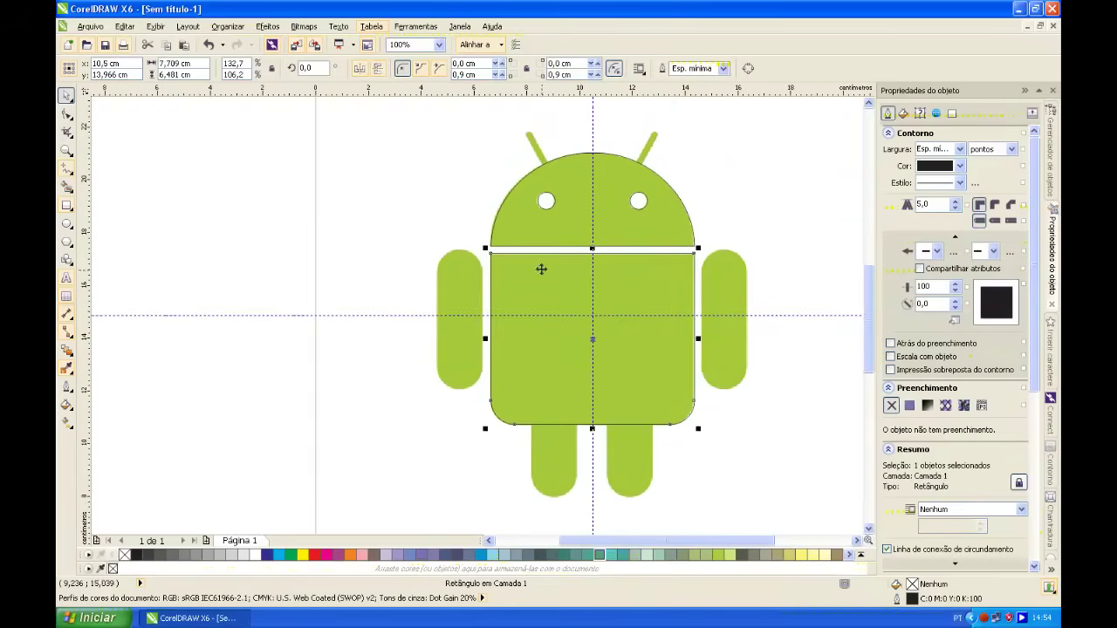
pyautogui.scroll(4, 544, 255)
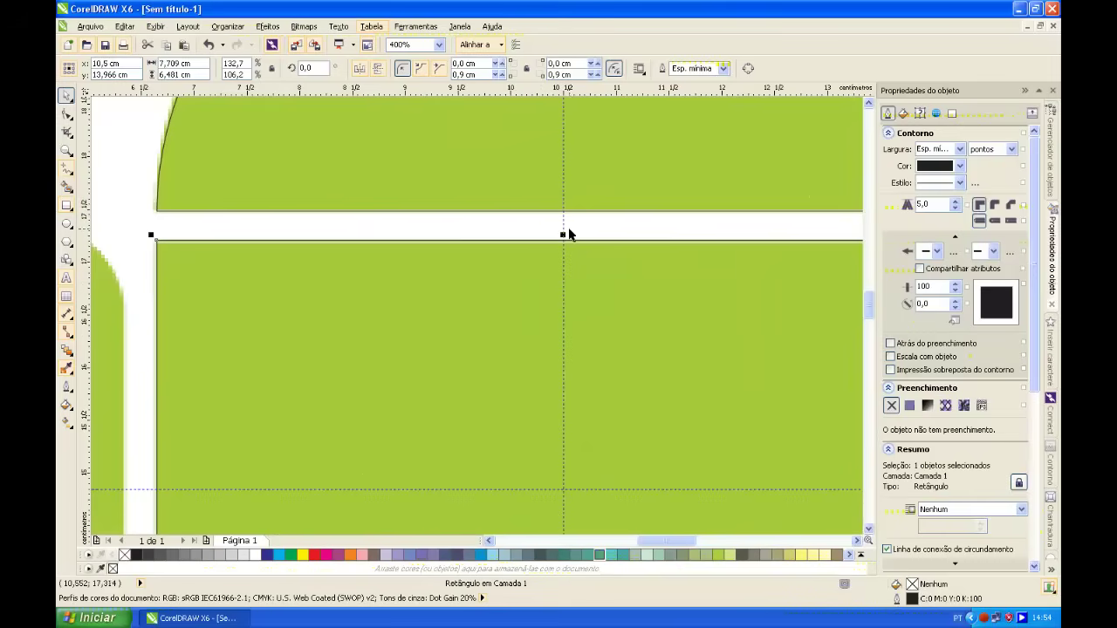
pyautogui.scroll(1, 565, 235)
pyautogui.moveTo(560, 243); pyautogui.dragTo(580, 250)
pyautogui.scroll(-2, 610, 305)
pyautogui.scroll(4, 601, 306)
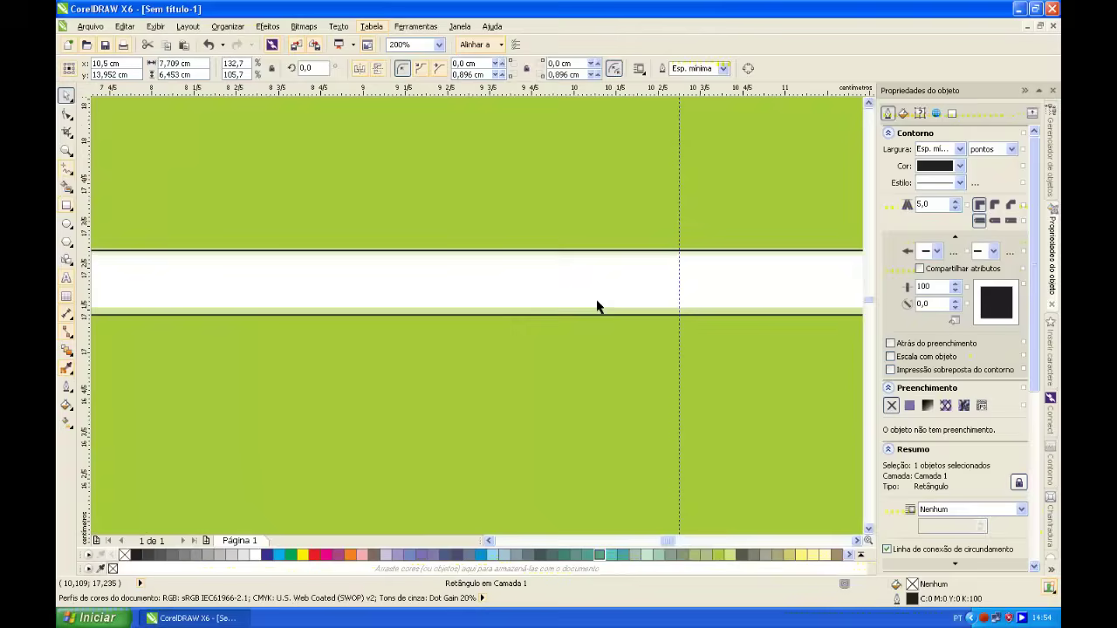
pyautogui.scroll(-1, 756, 343)
pyautogui.moveTo(756, 344); pyautogui.dragTo(545, 348)
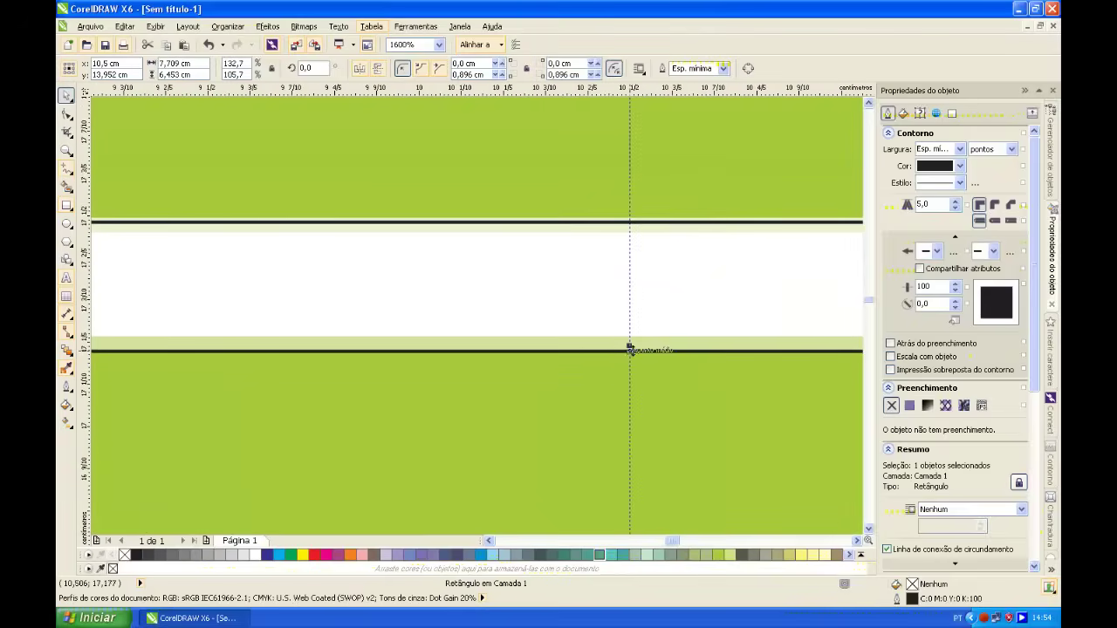
pyautogui.moveTo(634, 345); pyautogui.dragTo(653, 339)
pyautogui.scroll(-4, 654, 340)
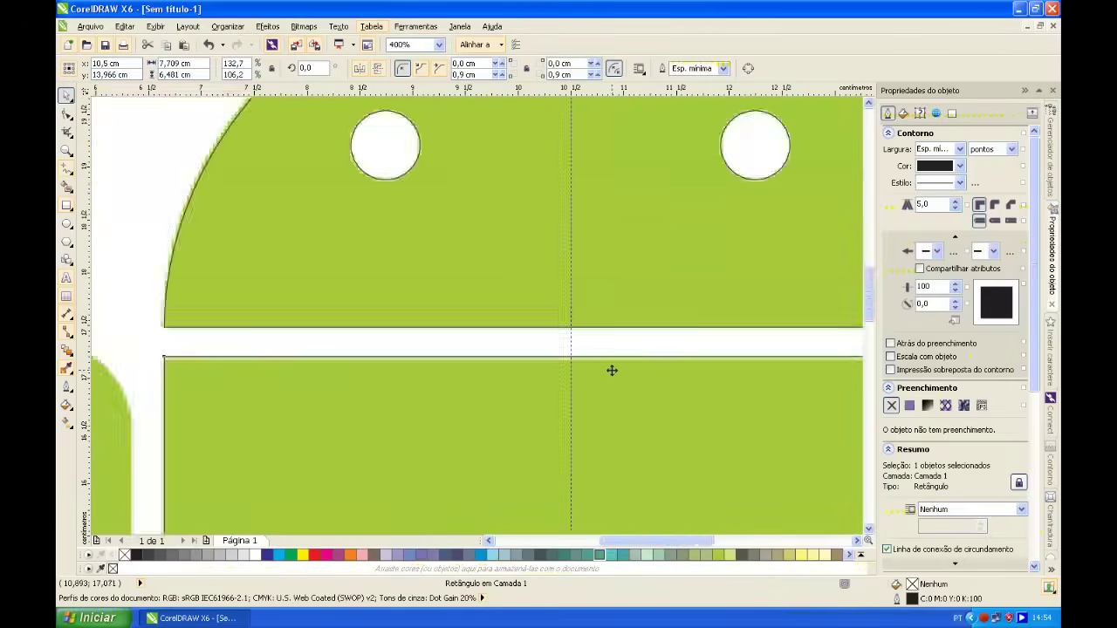
pyautogui.moveTo(640, 425)
pyautogui.mouseDown()
pyautogui.moveTo(583, 287)
pyautogui.moveTo(582, 306)
pyautogui.mouseUp()
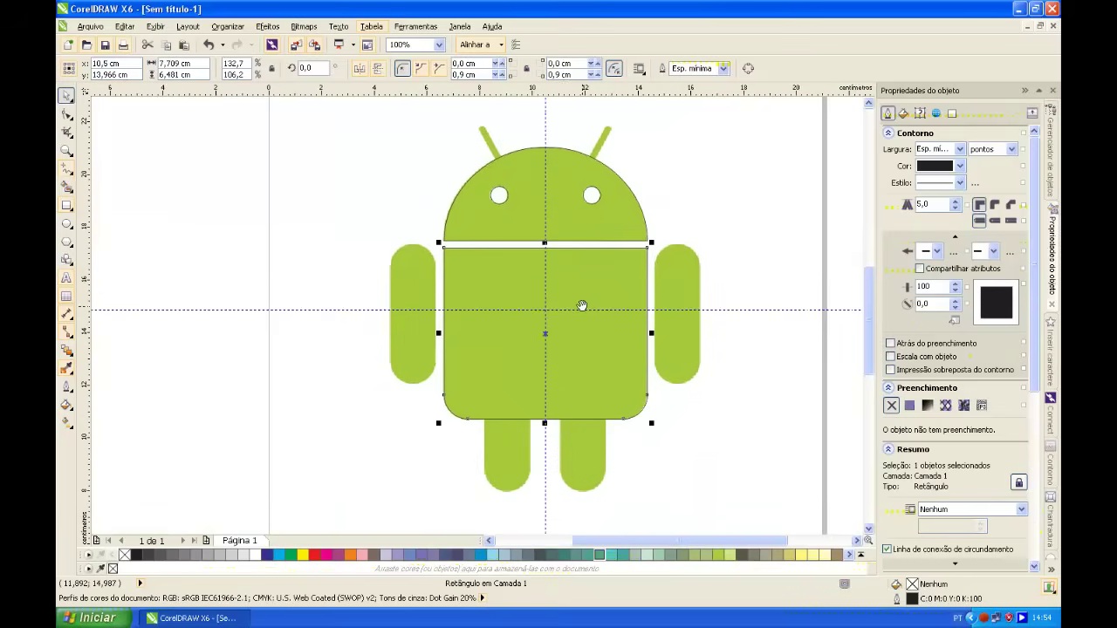
# Draw a rectangle about 1.64 × 2.22 cm over the bitmap's left arm and give it a hairline outline (Esp. mínima).
pyautogui.click(66, 206)
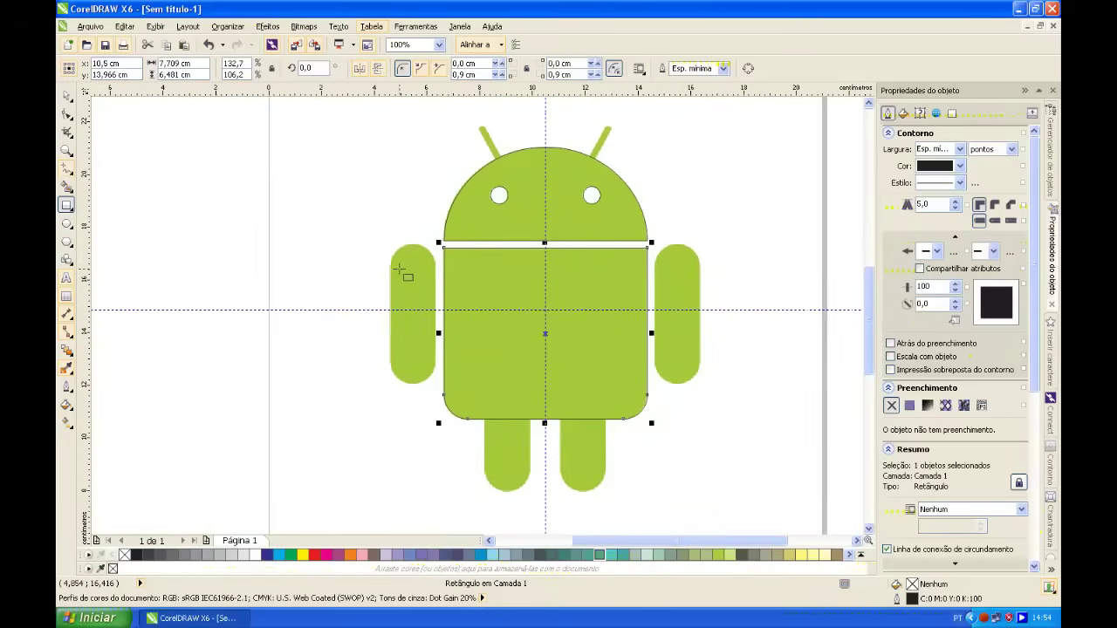
pyautogui.scroll(1, 398, 270)
pyautogui.moveTo(289, 278); pyautogui.dragTo(381, 395)
pyautogui.click(68, 95)
pyautogui.click(960, 150)
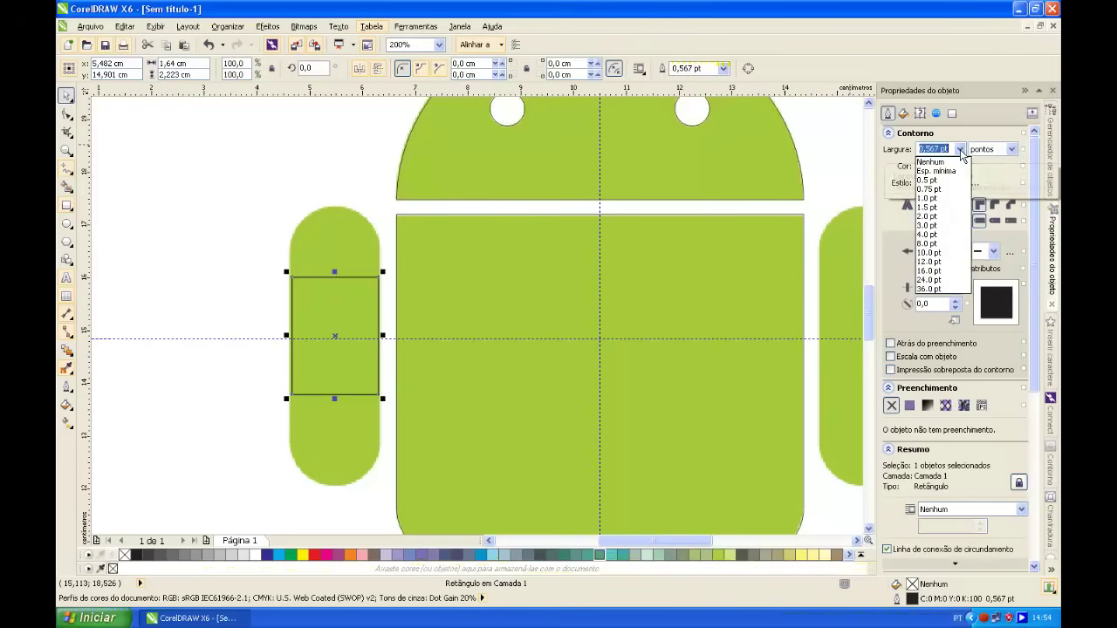
pyautogui.click(956, 172)
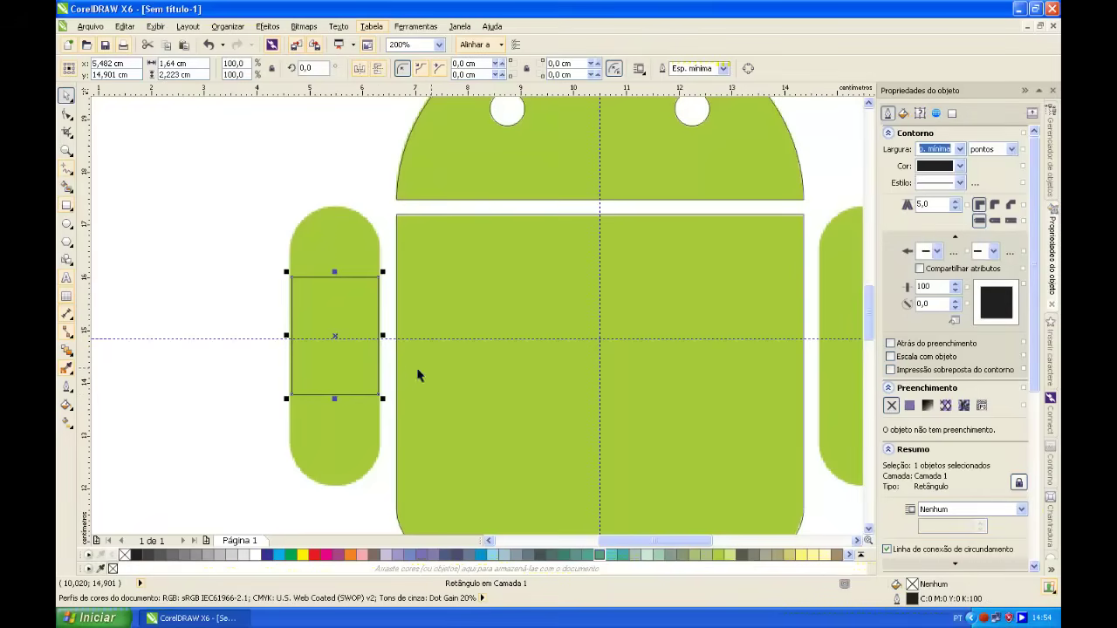
# Stretch the arm rectangle's left and right edges to the sides of the bitmap arm, making it about 1.73 cm wide.
pyautogui.scroll(1, 307, 361)
pyautogui.moveTo(307, 361); pyautogui.dragTo(493, 414)
pyautogui.scroll(1, 484, 397)
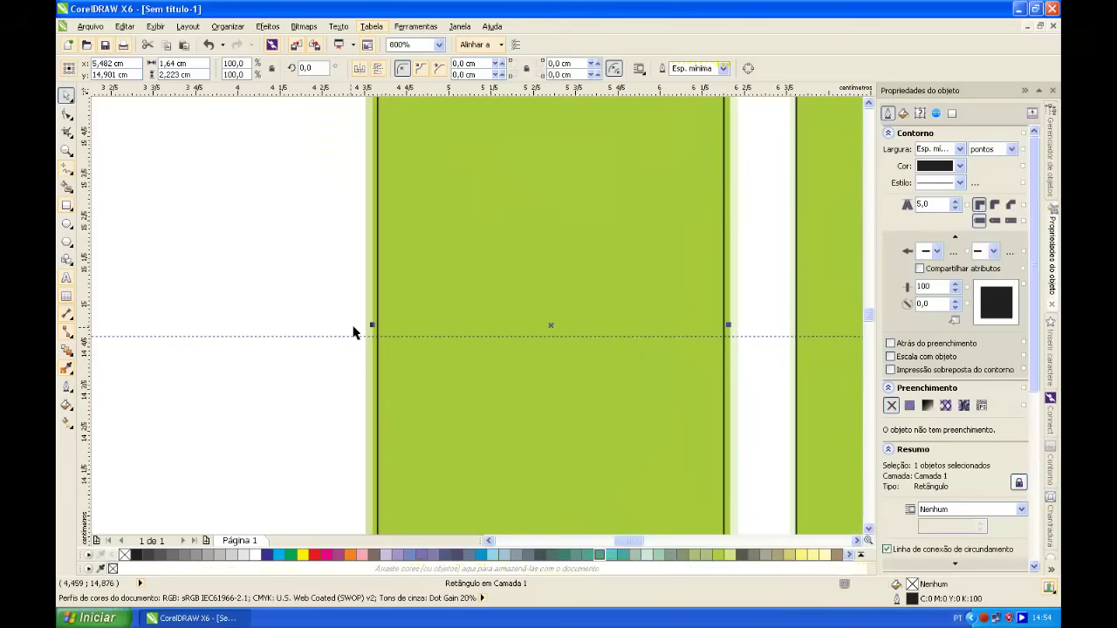
pyautogui.moveTo(370, 324); pyautogui.dragTo(359, 329)
pyautogui.moveTo(729, 325); pyautogui.dragTo(735, 323)
pyautogui.scroll(-2, 703, 348)
# Raise the arm rectangle's top edge to the top of the bitmap arm, making it about 3.56 cm high.
pyautogui.moveTo(656, 325); pyautogui.dragTo(609, 362)
pyautogui.moveTo(617, 318); pyautogui.dragTo(618, 249)
pyautogui.scroll(2, 618, 262)
pyautogui.moveTo(425, 185); pyautogui.dragTo(437, 176)
pyautogui.scroll(-2, 459, 284)
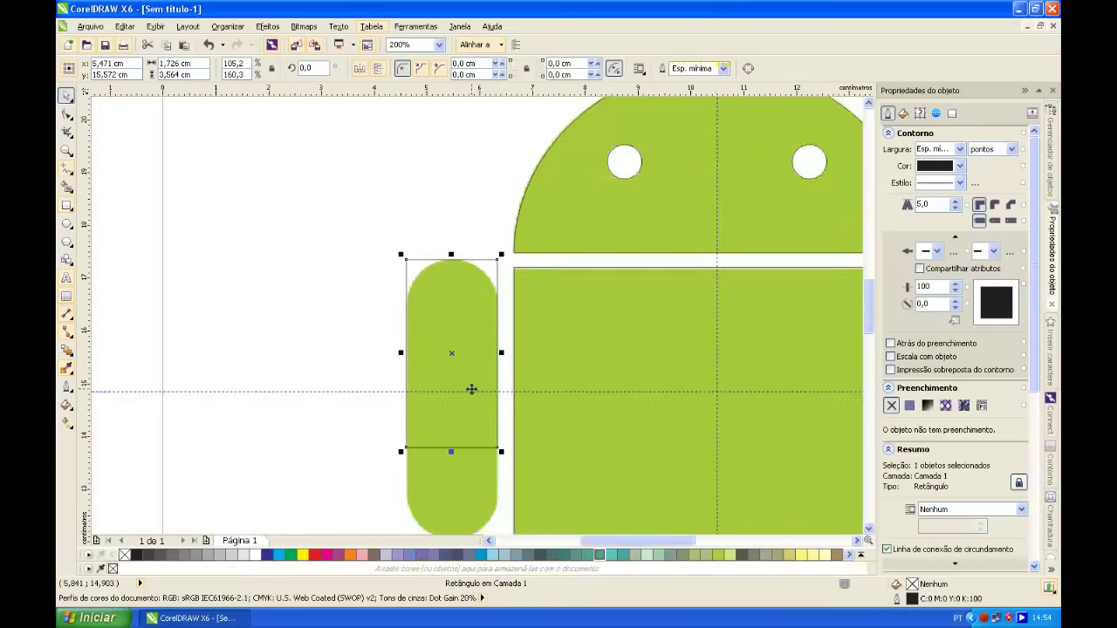
# Extend the arm rectangle to the bottom of the bitmap arm, about 5.29 cm high, and round all its corners to 0.863 cm.
pyautogui.scroll(-2, 472, 389)
pyautogui.scroll(1, 489, 419)
pyautogui.moveTo(412, 241); pyautogui.dragTo(421, 422)
pyautogui.click(66, 114)
pyautogui.moveTo(403, 320); pyautogui.dragTo(444, 415)
pyautogui.moveTo(363, 514); pyautogui.dragTo(539, 456)
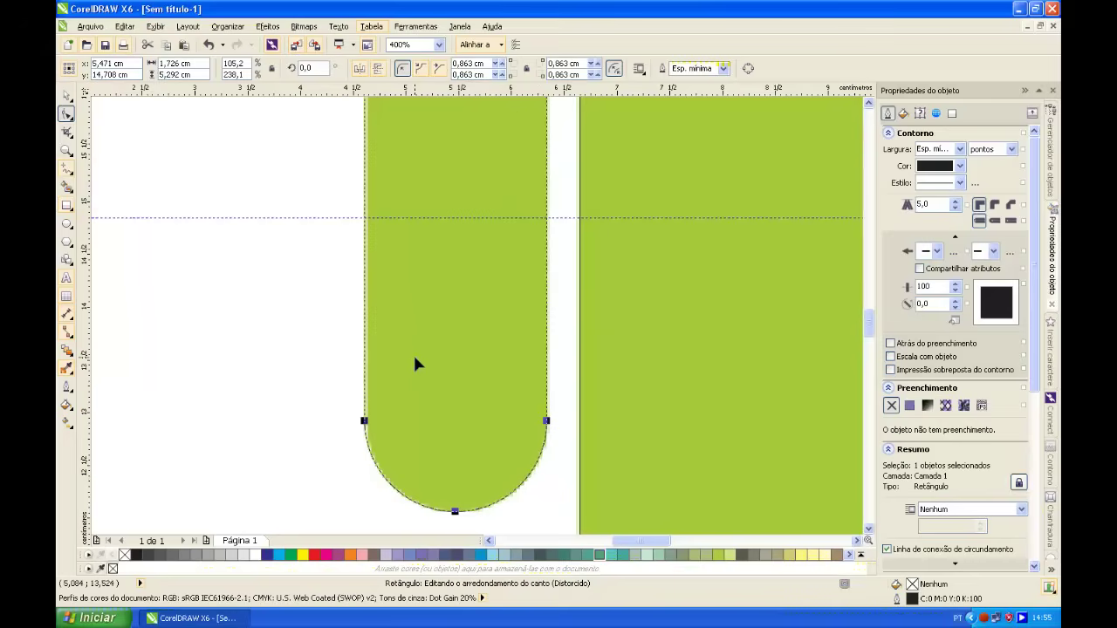
pyautogui.scroll(-4, 412, 353)
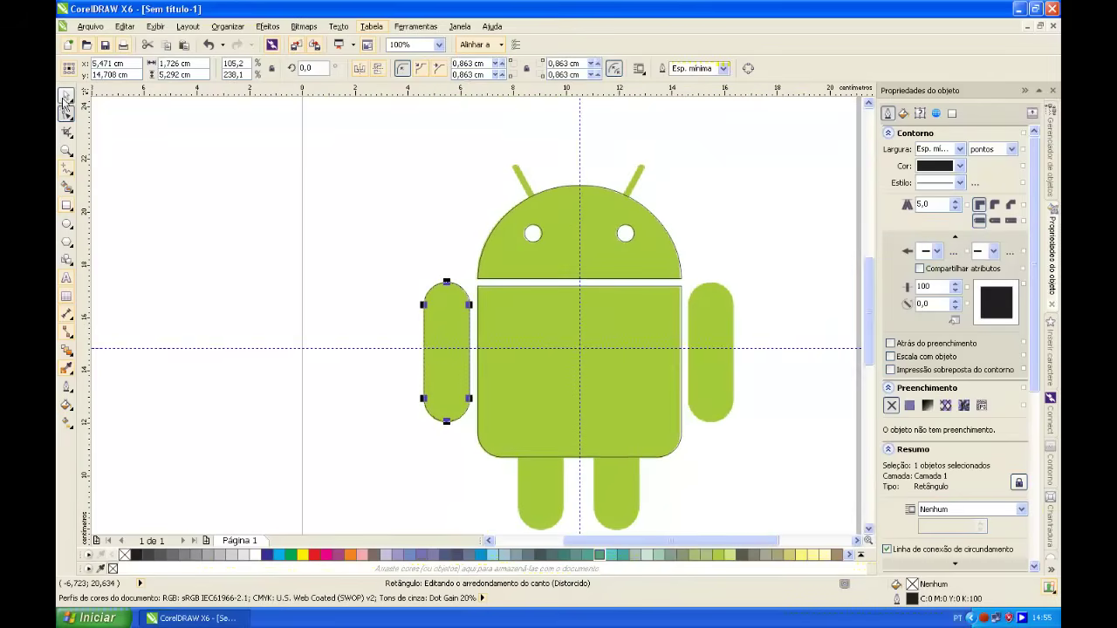
# Duplicate the left arm's capsule and align the copy over the bitmap's right arm.
pyautogui.click(65, 98)
pyautogui.moveTo(453, 319); pyautogui.dragTo(645, 286)
pyautogui.scroll(2, 644, 285)
pyautogui.scroll(1, 645, 285)
pyautogui.moveTo(492, 389); pyautogui.dragTo(708, 351)
pyautogui.scroll(-1, 474, 395)
pyautogui.scroll(-1, 671, 383)
# Duplicate the arm capsule onto the bitmap's left leg and align its rounded lower end with the foot.
pyautogui.moveTo(540, 364); pyautogui.dragTo(511, 401)
pyautogui.scroll(1, 511, 430)
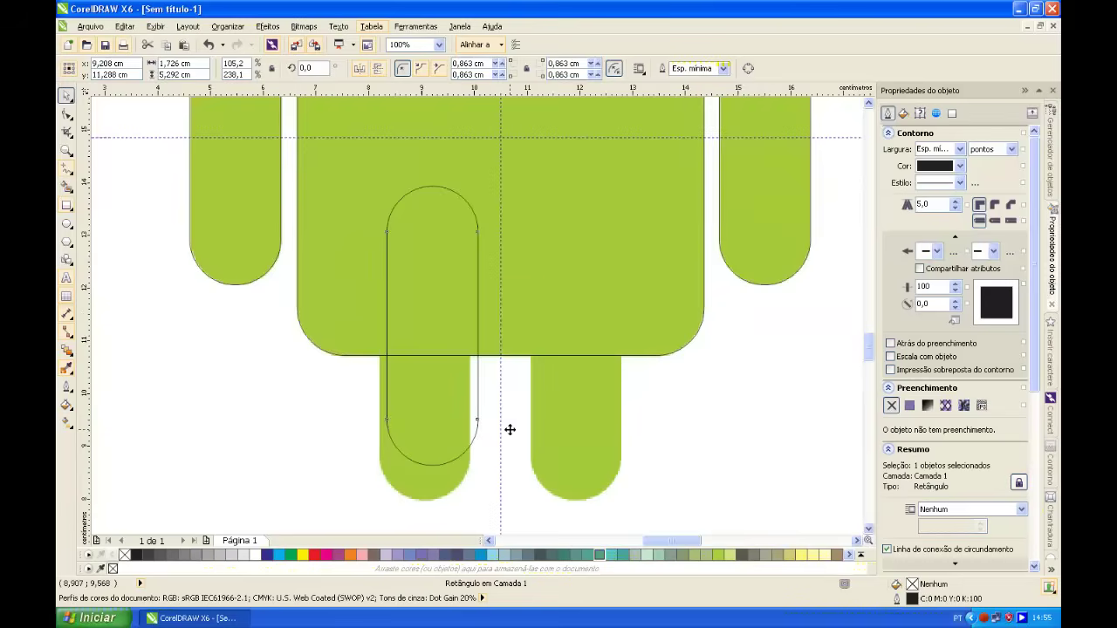
pyautogui.scroll(1, 510, 430)
pyautogui.scroll(-1, 418, 433)
pyautogui.moveTo(413, 428); pyautogui.dragTo(476, 414)
pyautogui.scroll(1, 506, 390)
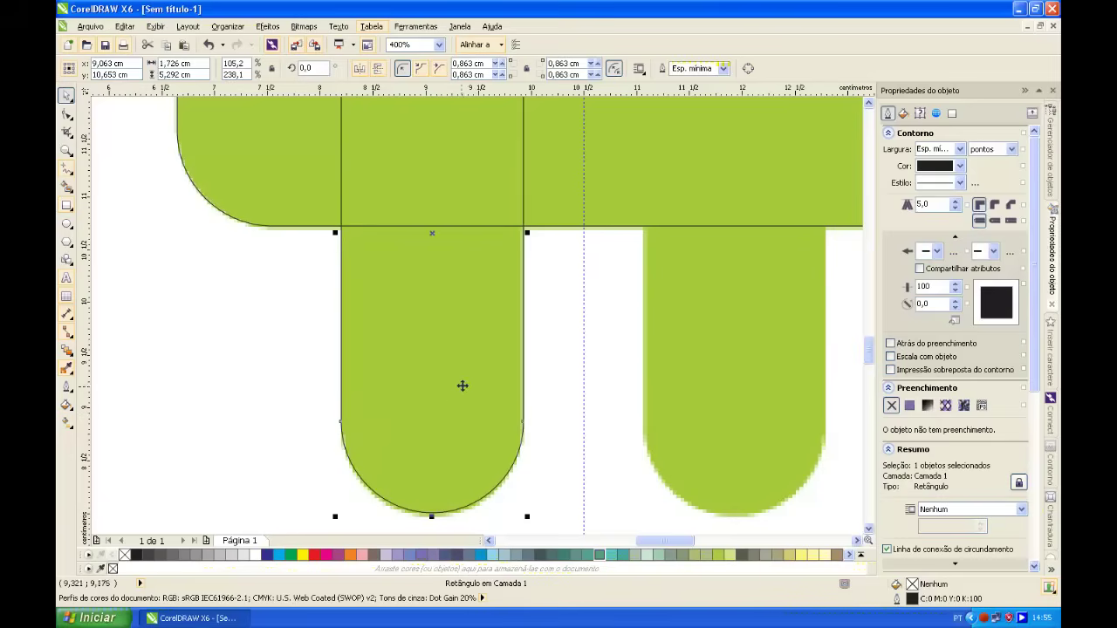
pyautogui.moveTo(467, 342); pyautogui.dragTo(466, 347)
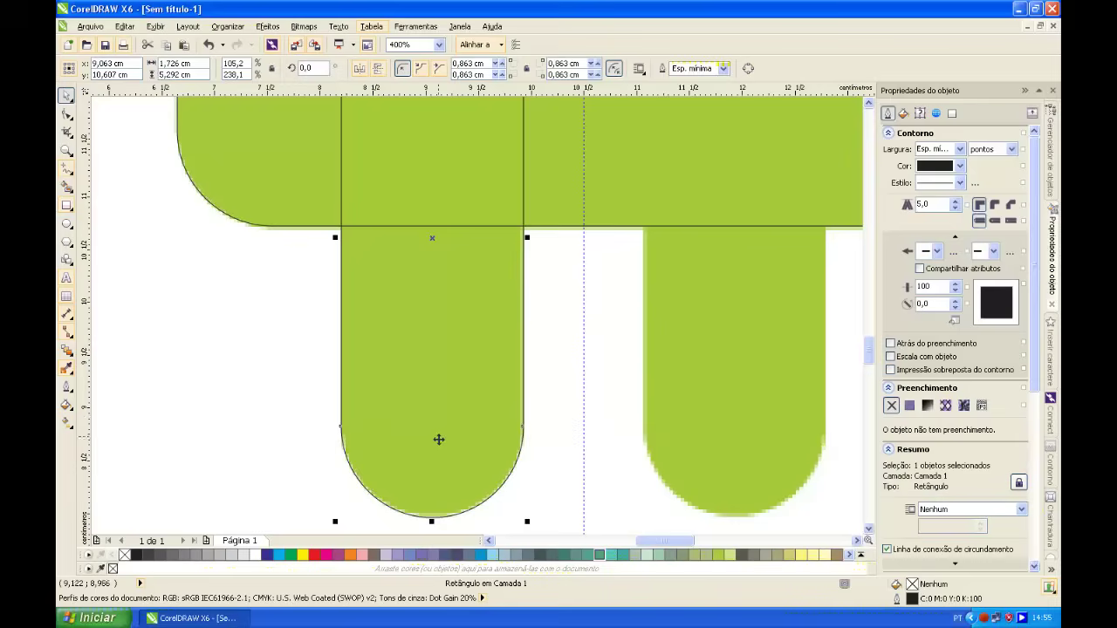
pyautogui.scroll(4, 439, 439)
pyautogui.scroll(-6, 453, 325)
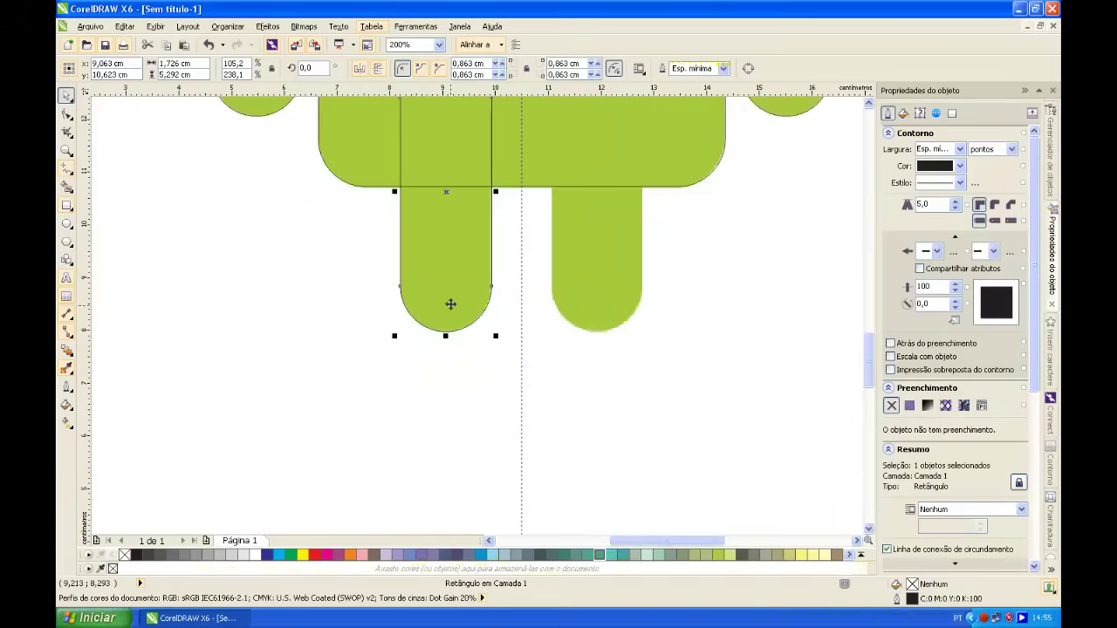
# Duplicate the left leg's capsule horizontally and align the copy over the bitmap's right leg.
pyautogui.scroll(3, 450, 304)
pyautogui.moveTo(447, 336); pyautogui.dragTo(599, 336)
pyautogui.scroll(1, 573, 394)
pyautogui.scroll(1, 572, 394)
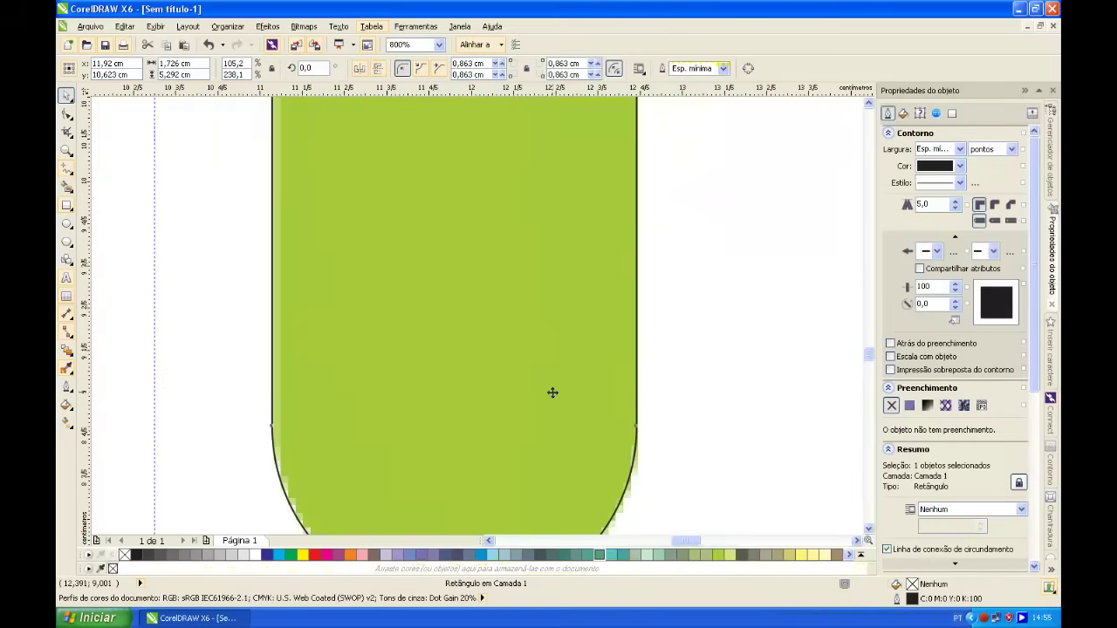
pyautogui.moveTo(542, 375); pyautogui.dragTo(572, 493)
pyautogui.scroll(-3, 545, 376)
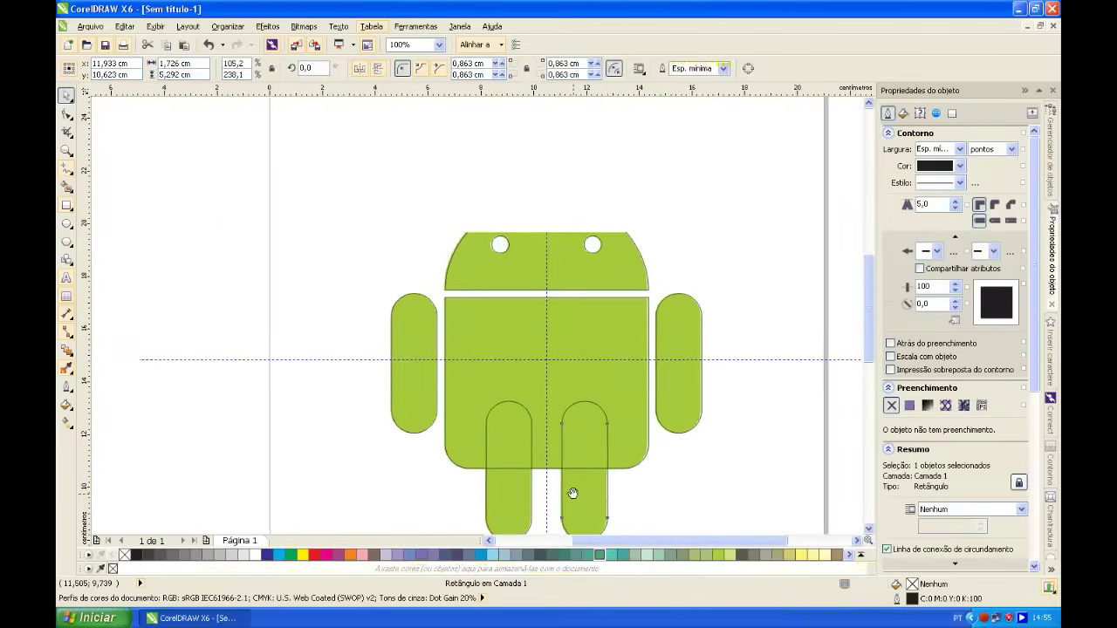
# Copy an arm capsule to the head, scale it to about 0.38 × 1.16 cm and place it at the left antenna's tip.
pyautogui.scroll(1, 501, 326)
pyautogui.moveTo(484, 318); pyautogui.dragTo(543, 445)
pyautogui.moveTo(300, 457); pyautogui.dragTo(394, 276)
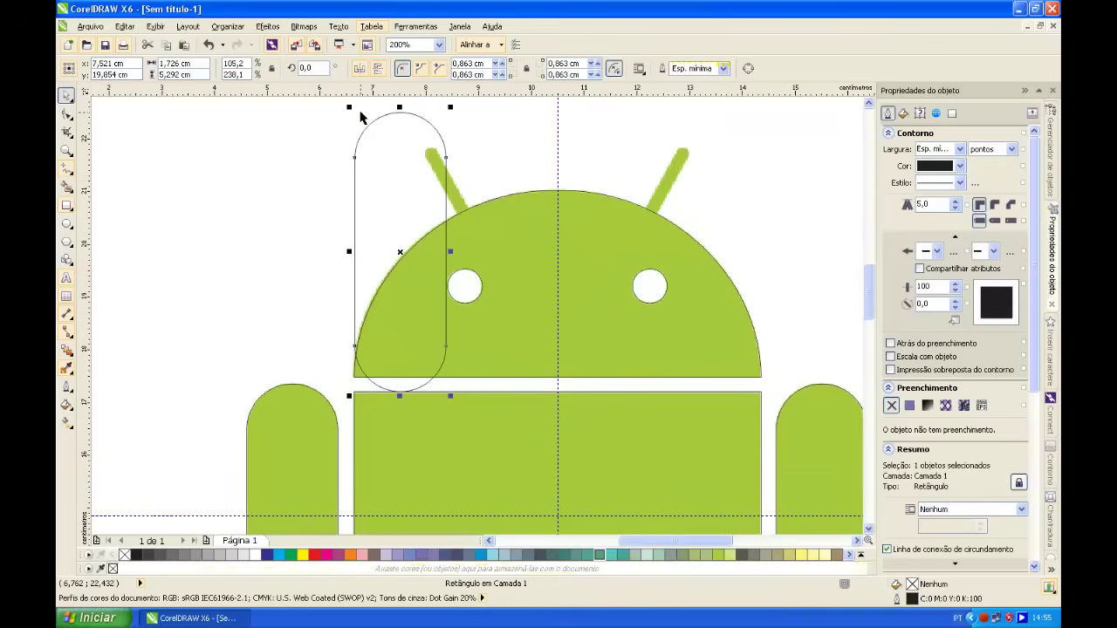
pyautogui.moveTo(351, 106); pyautogui.dragTo(422, 239)
pyautogui.moveTo(433, 353); pyautogui.dragTo(434, 167)
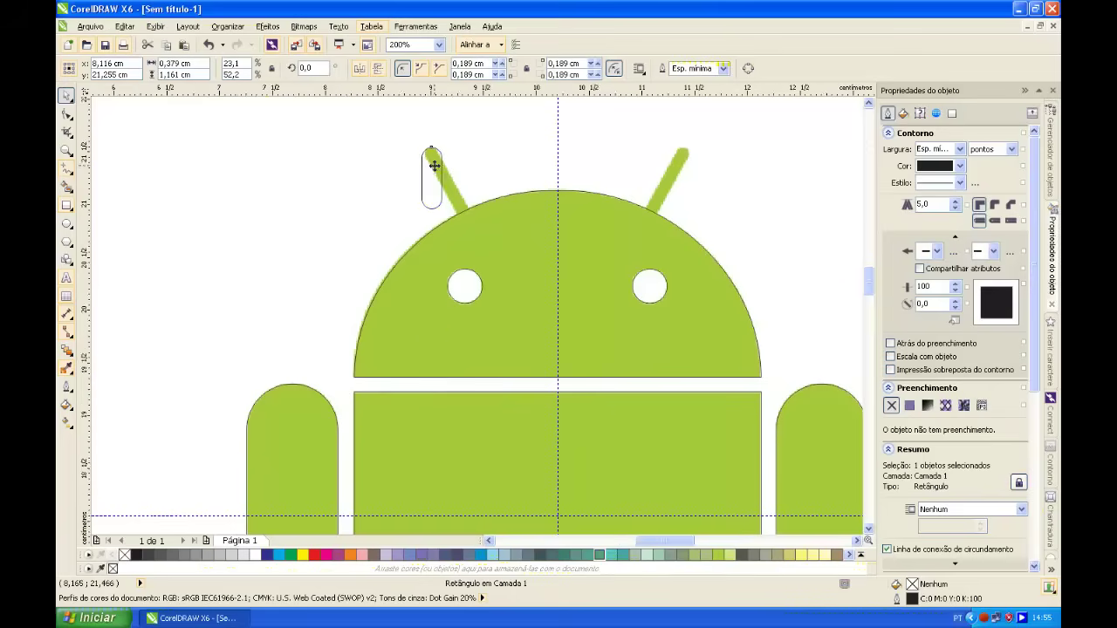
# Narrow the antenna capsule to about 0.23 cm wide and align its rounded top with the left antenna's tip.
pyautogui.scroll(2, 434, 167)
pyautogui.moveTo(421, 437); pyautogui.dragTo(454, 323)
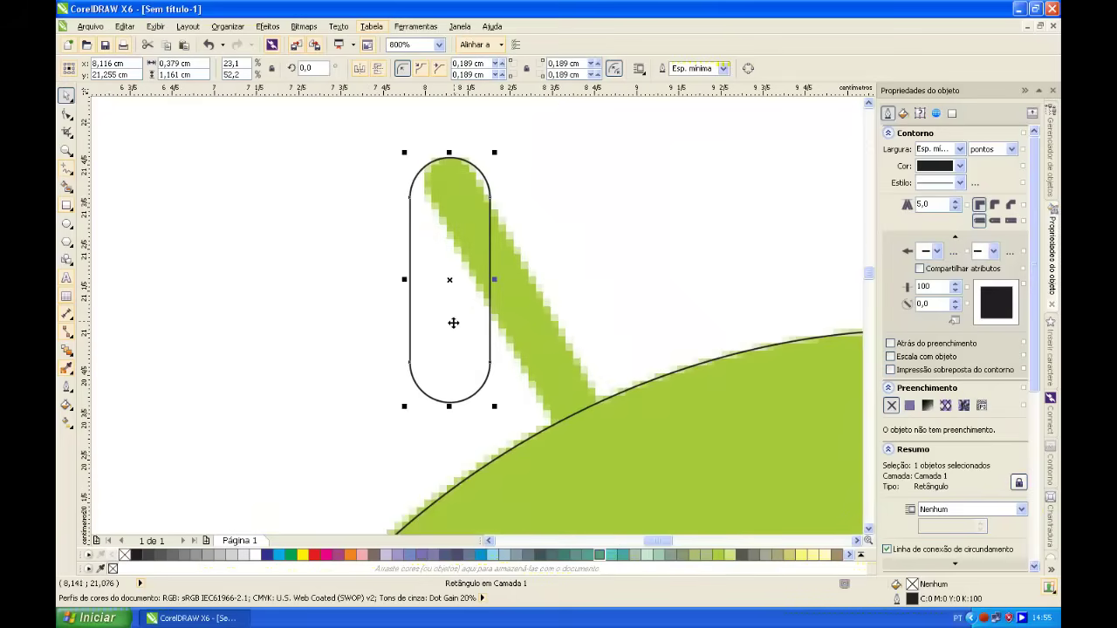
pyautogui.click(413, 286)
pyautogui.click(411, 284)
pyautogui.moveTo(408, 280); pyautogui.dragTo(436, 281)
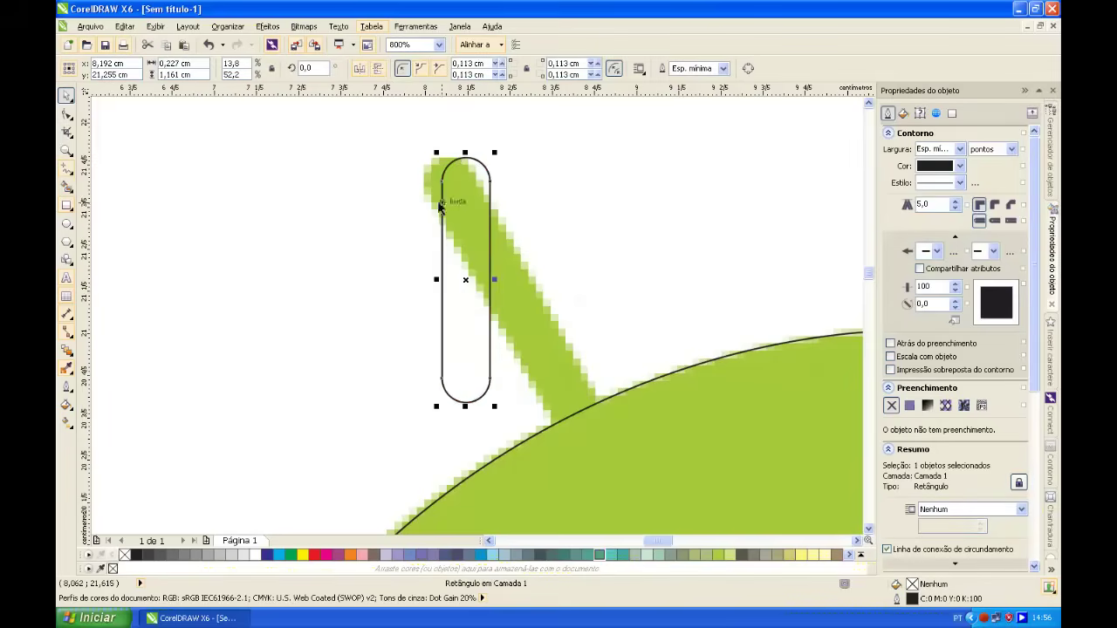
pyautogui.moveTo(464, 204); pyautogui.dragTo(450, 207)
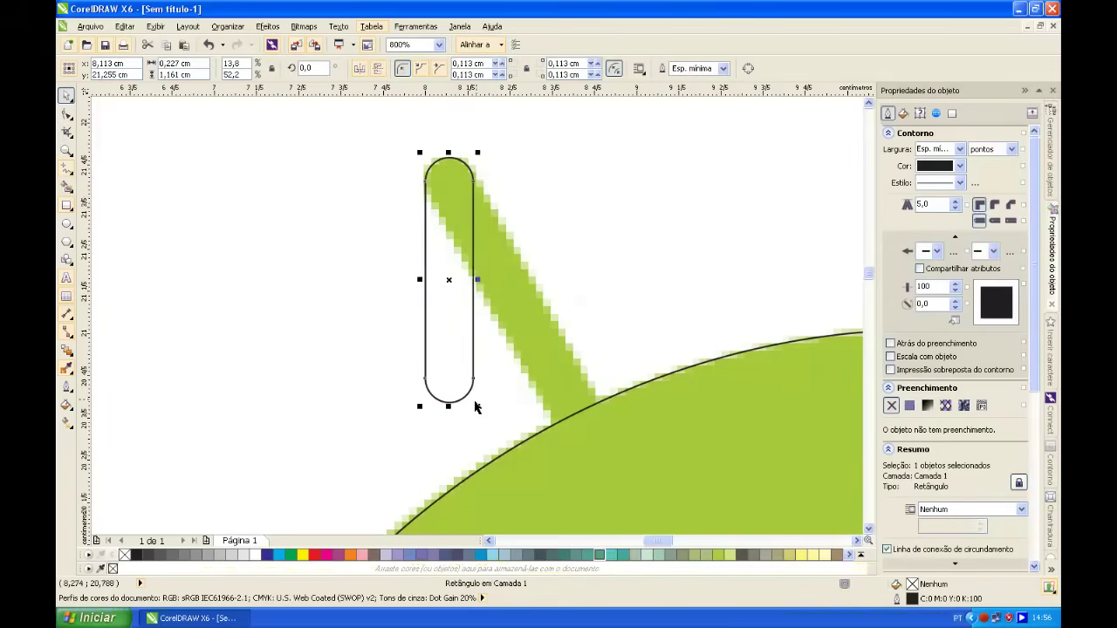
# Extend the antenna capsule downward to a height of about 1.72 cm, and undo the skew tried along the antenna.
pyautogui.moveTo(447, 406); pyautogui.dragTo(623, 449)
pyautogui.click(465, 500)
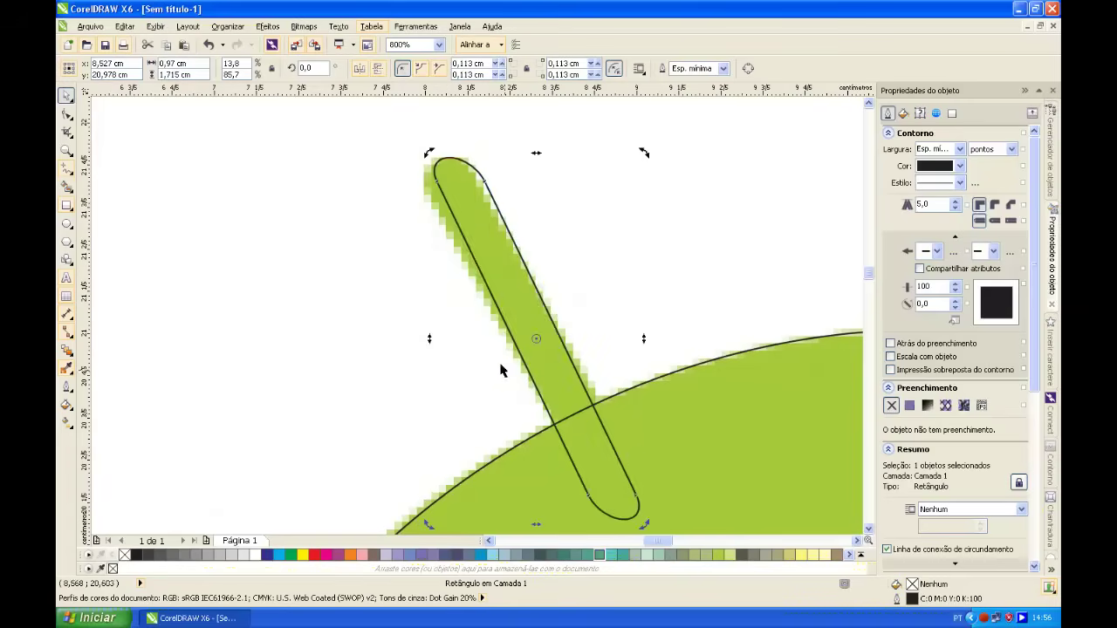
pyautogui.hotkey('ctrl', 'z')
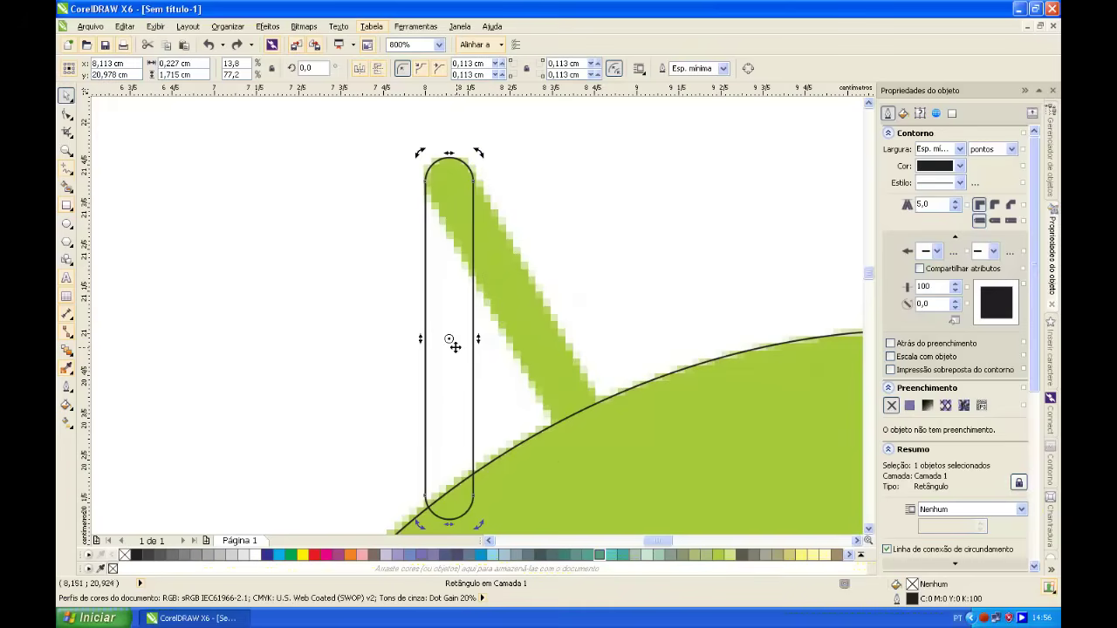
# Rotate the antenna capsule to about 27.9° so it follows the slanted left antenna.
pyautogui.click(448, 158)
pyautogui.moveTo(478, 522); pyautogui.dragTo(622, 450)
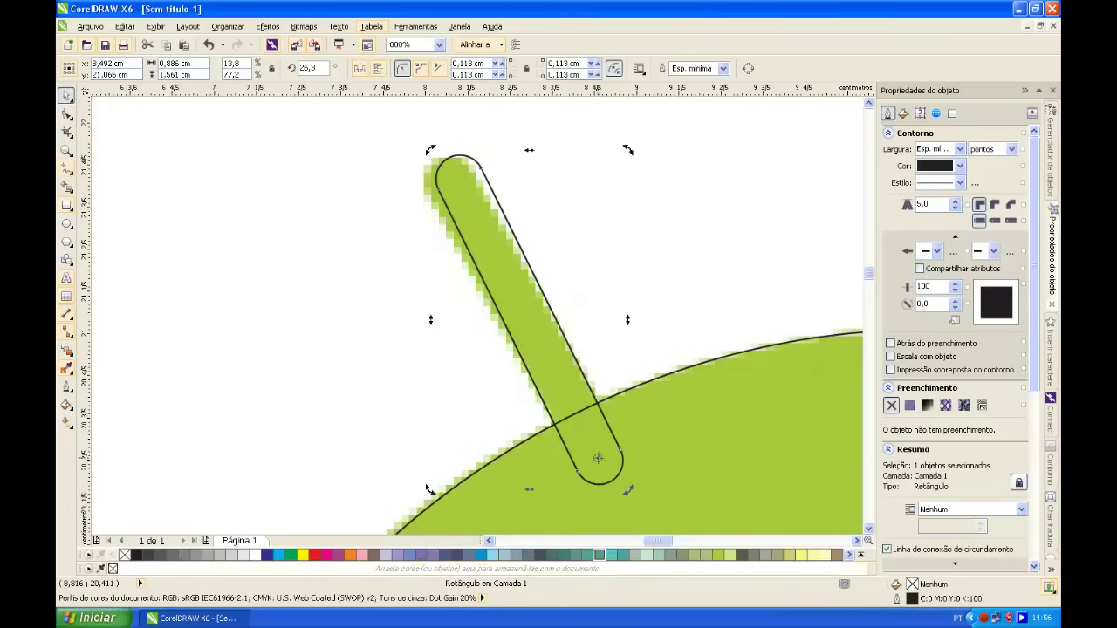
pyautogui.moveTo(626, 149); pyautogui.dragTo(620, 151)
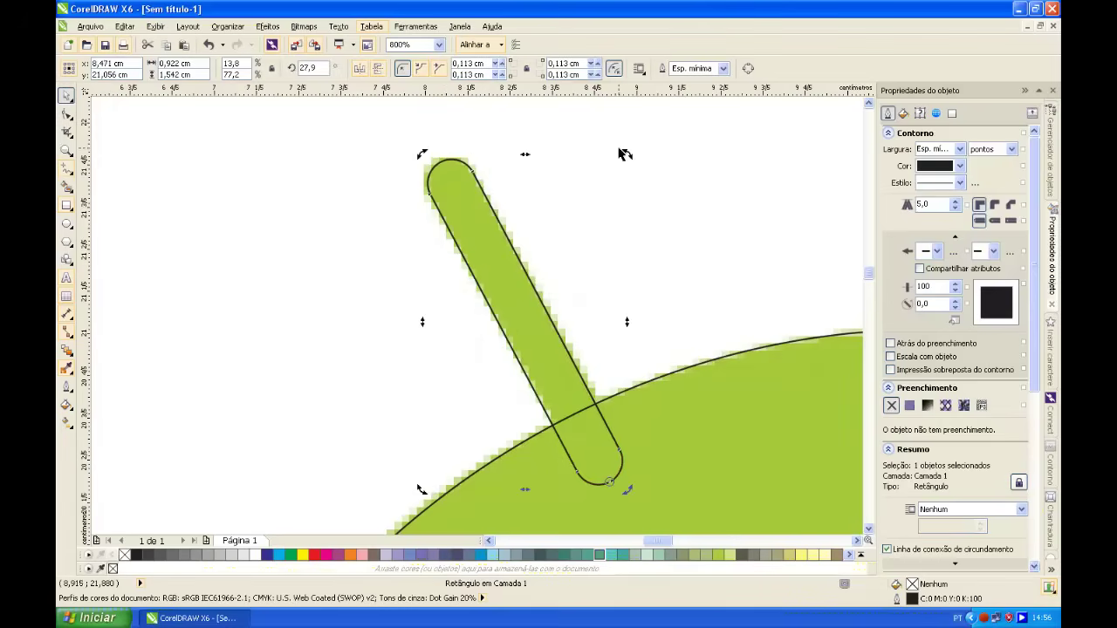
# Stretch the antenna capsule slightly upward to the antenna's tip and fine-tune its rotation to about 28.4°.
pyautogui.click(466, 190)
pyautogui.moveTo(523, 154); pyautogui.dragTo(524, 151)
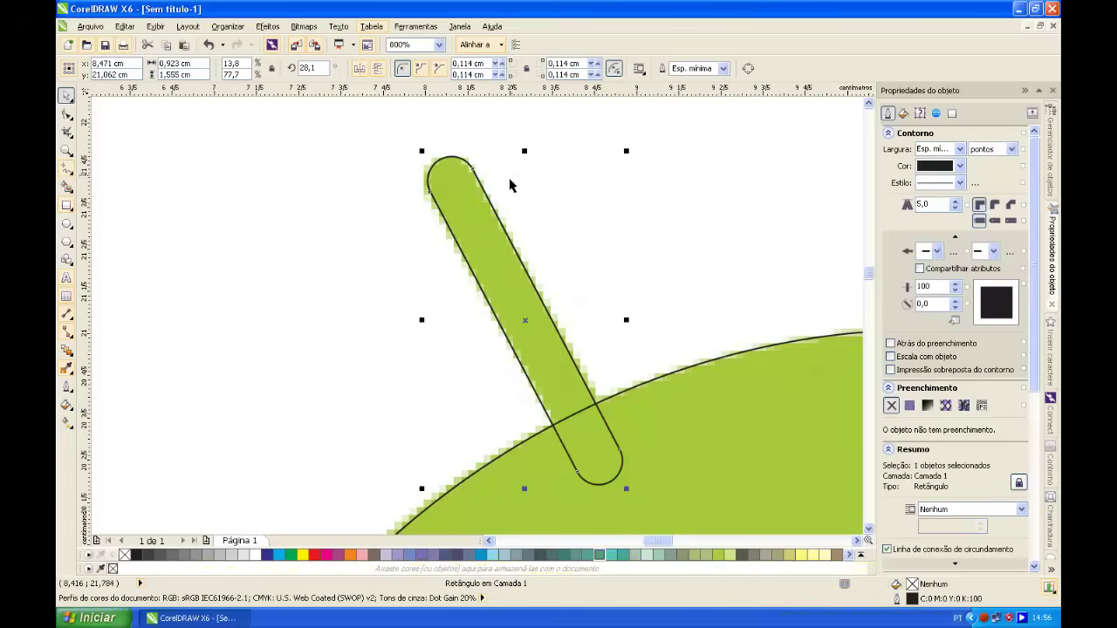
pyautogui.click(565, 402)
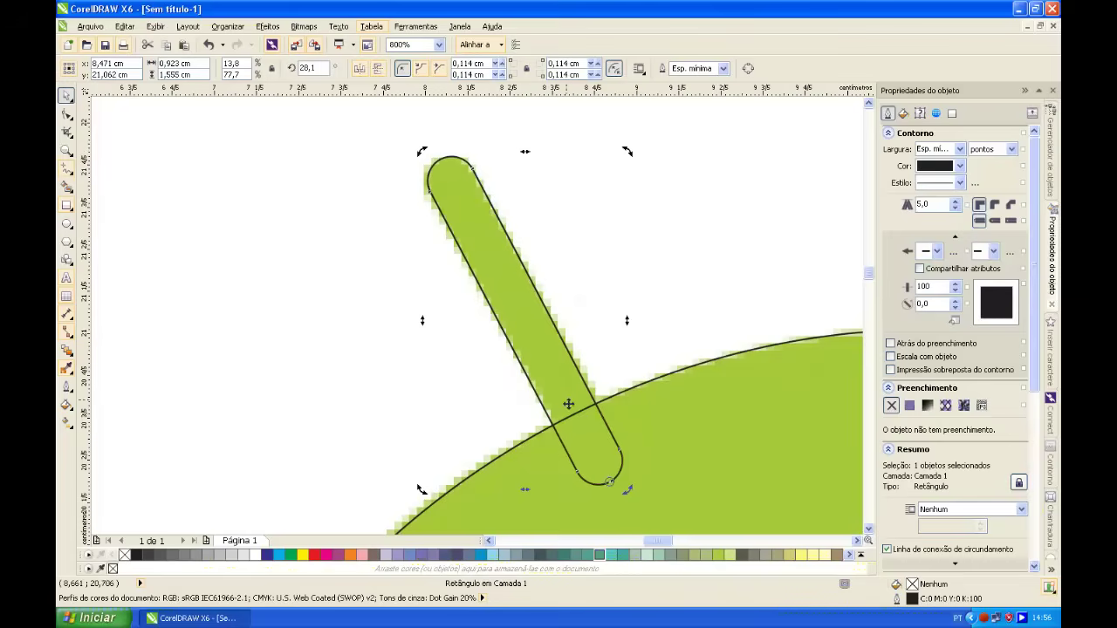
pyautogui.moveTo(626, 152); pyautogui.dragTo(626, 150)
pyautogui.scroll(3, 448, 169)
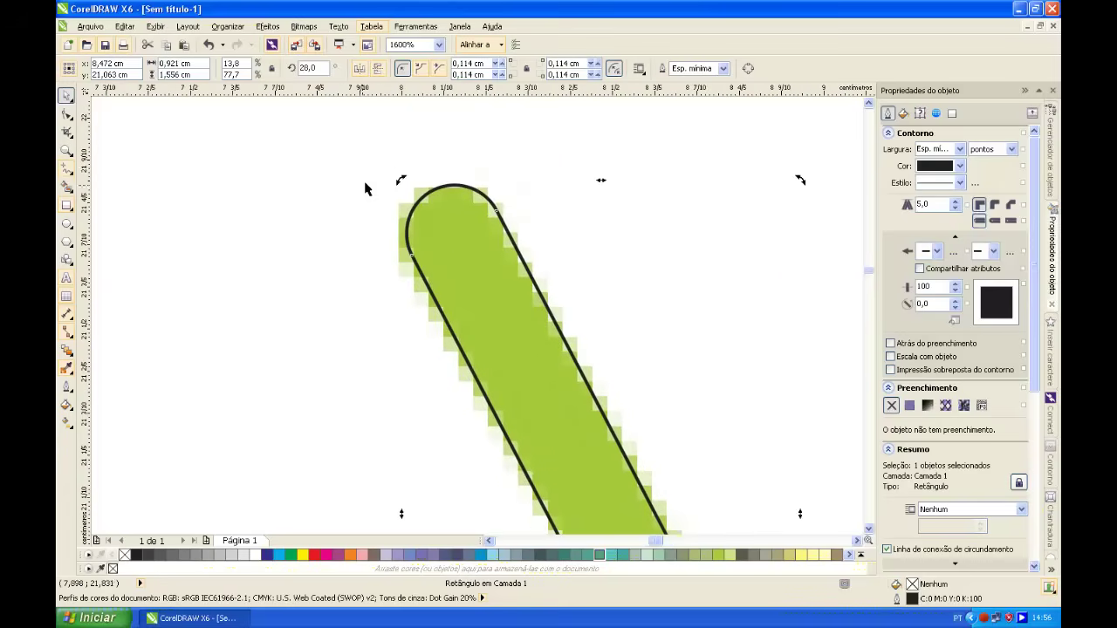
pyautogui.moveTo(404, 179); pyautogui.dragTo(394, 181)
pyautogui.scroll(-3, 391, 229)
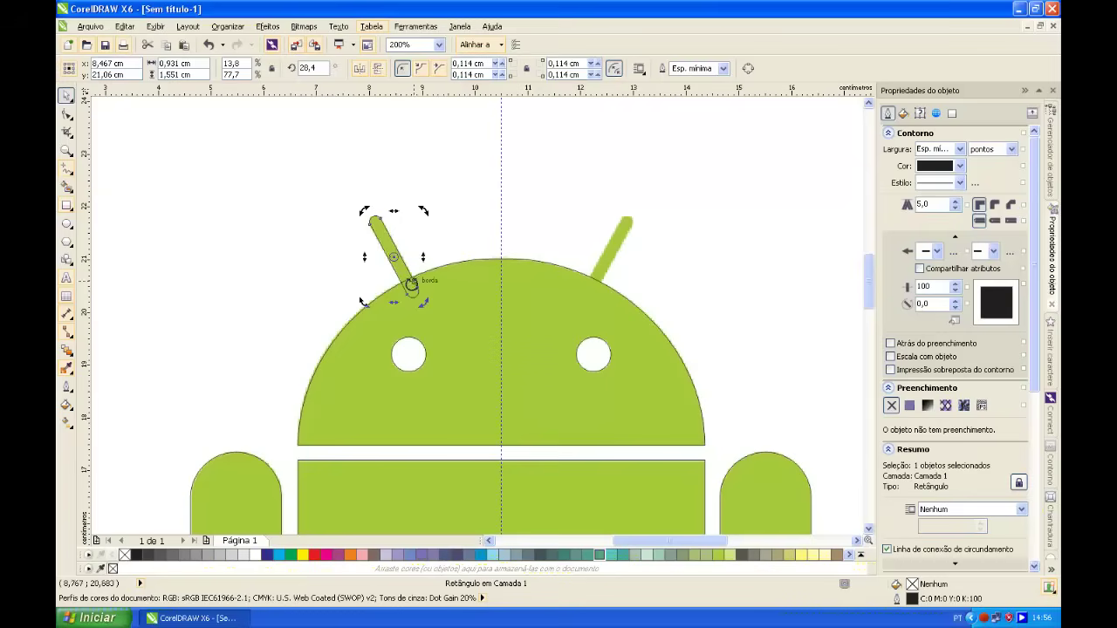
# Create a horizontally mirrored copy of the left antenna capsule and place it over the right antenna.
pyautogui.click(392, 246)
pyautogui.moveTo(363, 257); pyautogui.dragTo(520, 386)
pyautogui.rightClick(445, 256)
pyautogui.scroll(2, 591, 270)
pyautogui.scroll(1, 561, 299)
pyautogui.moveTo(515, 301); pyautogui.dragTo(530, 299)
pyautogui.scroll(-4, 515, 318)
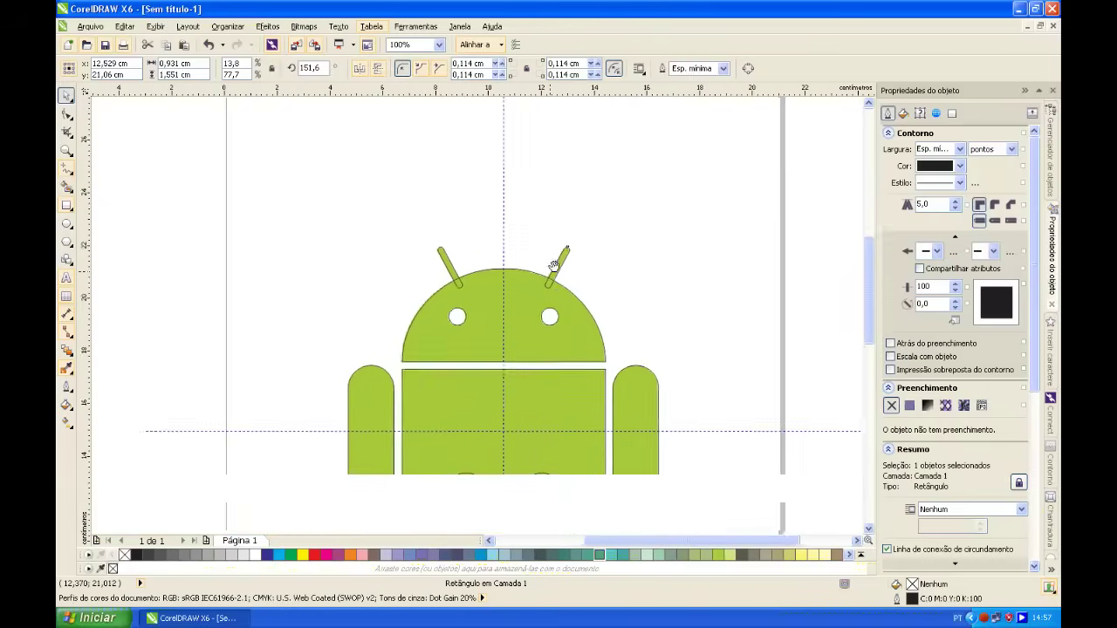
pyautogui.click(656, 276)
pyautogui.moveTo(655, 276); pyautogui.dragTo(445, 324)
pyautogui.click(115, 353)
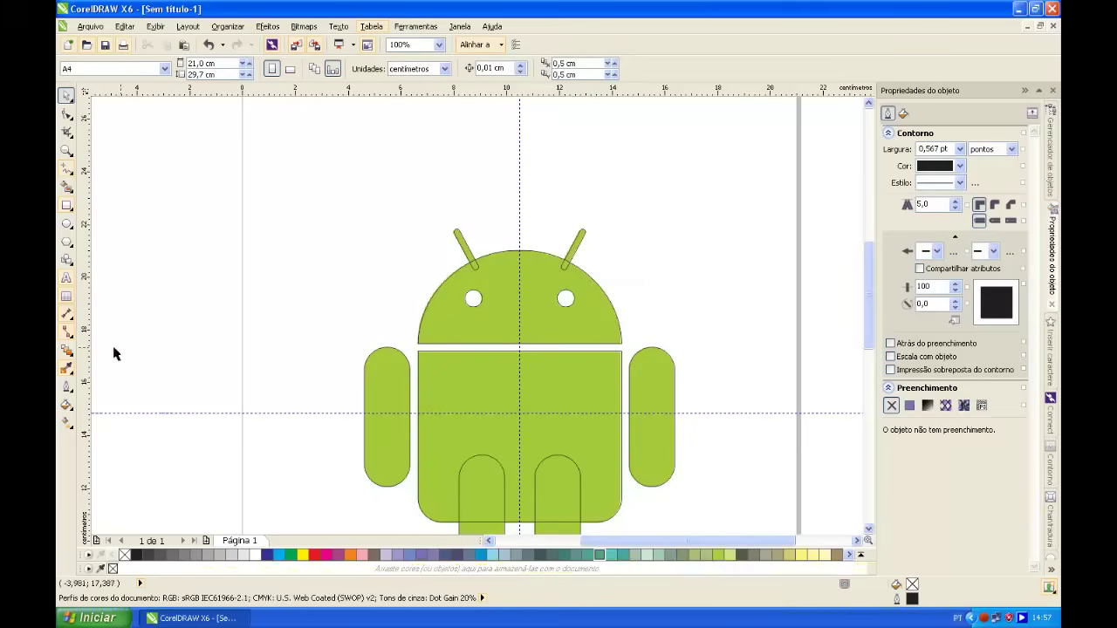
# Sample the logo's green (#A4CA39) with the color eyedropper and fill the body shape with it.
pyautogui.click(69, 372)
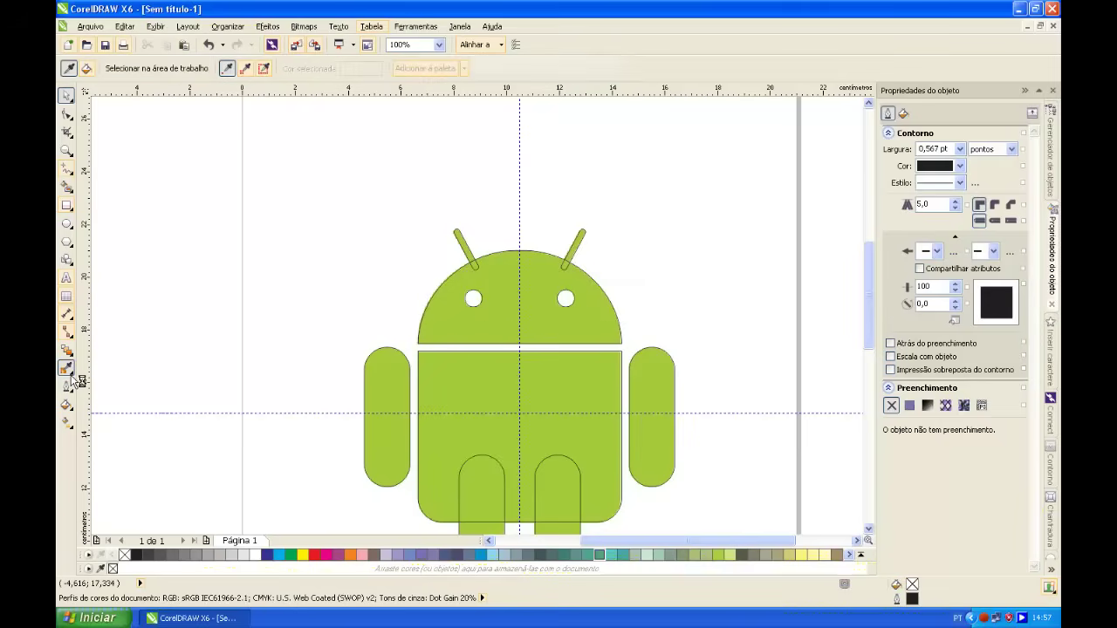
pyautogui.click(72, 374)
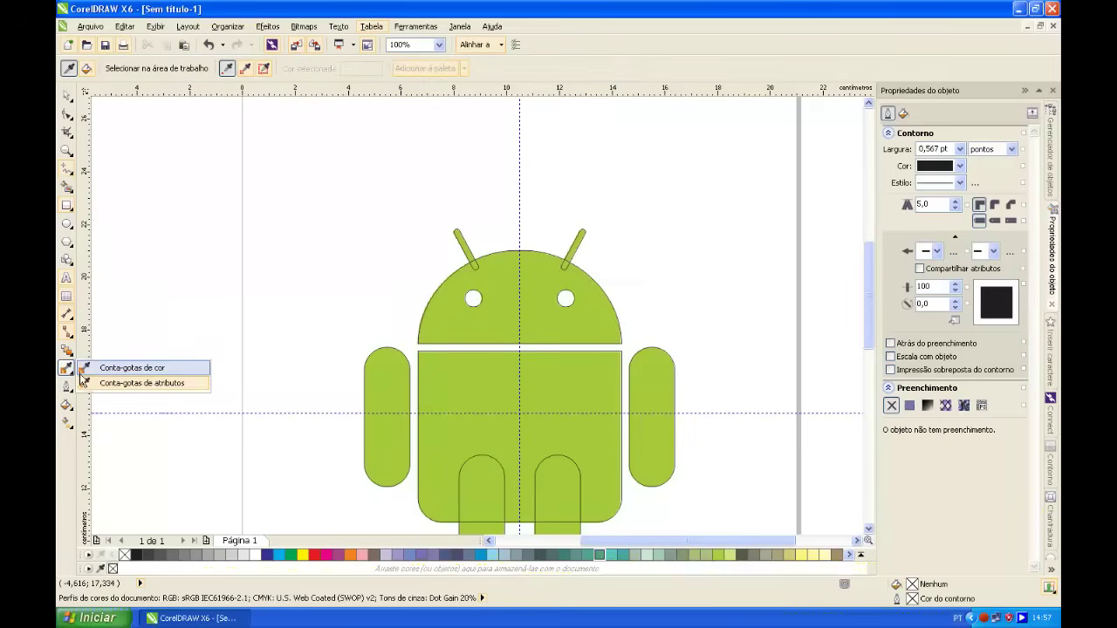
pyautogui.click(162, 371)
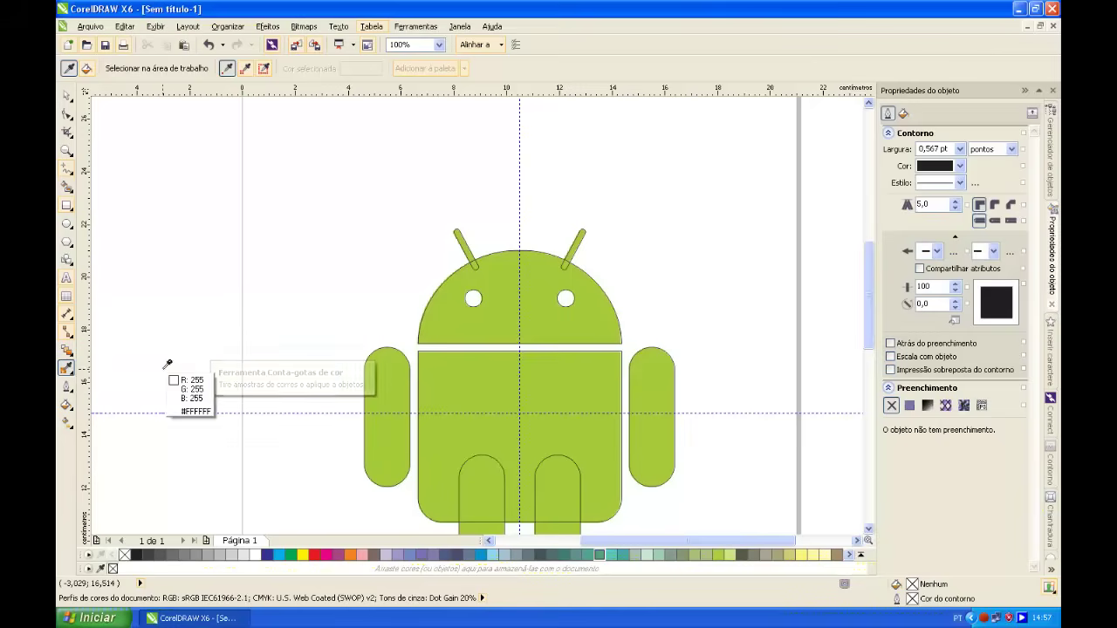
pyautogui.click(467, 376)
pyautogui.click(445, 378)
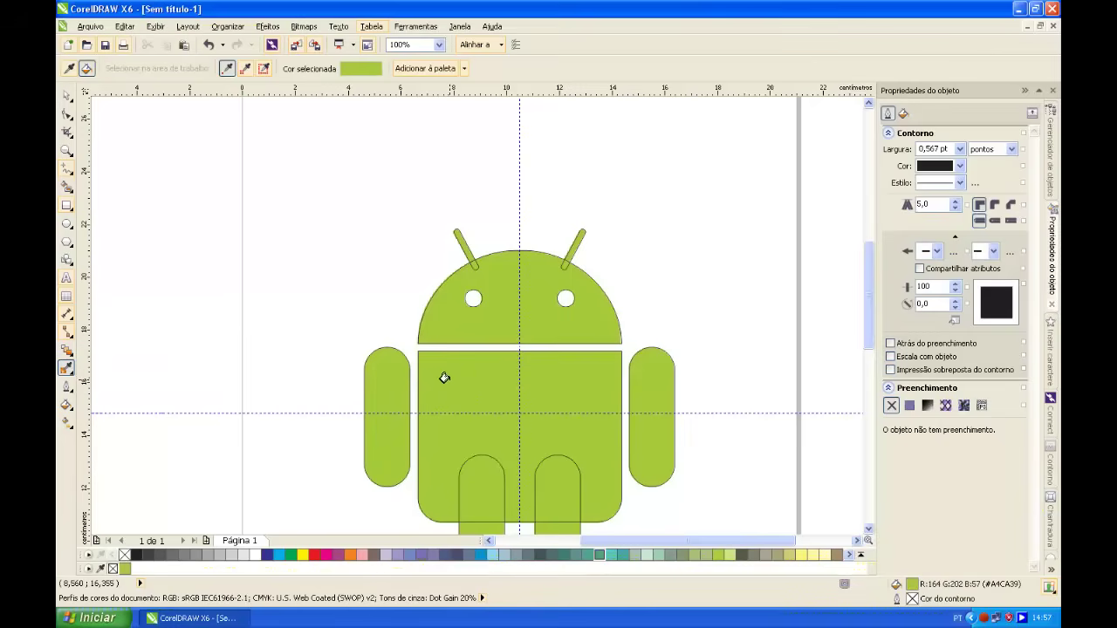
# Apply the sampled green to the head, eyes, arms, legs and both antennas.
pyautogui.click(444, 318)
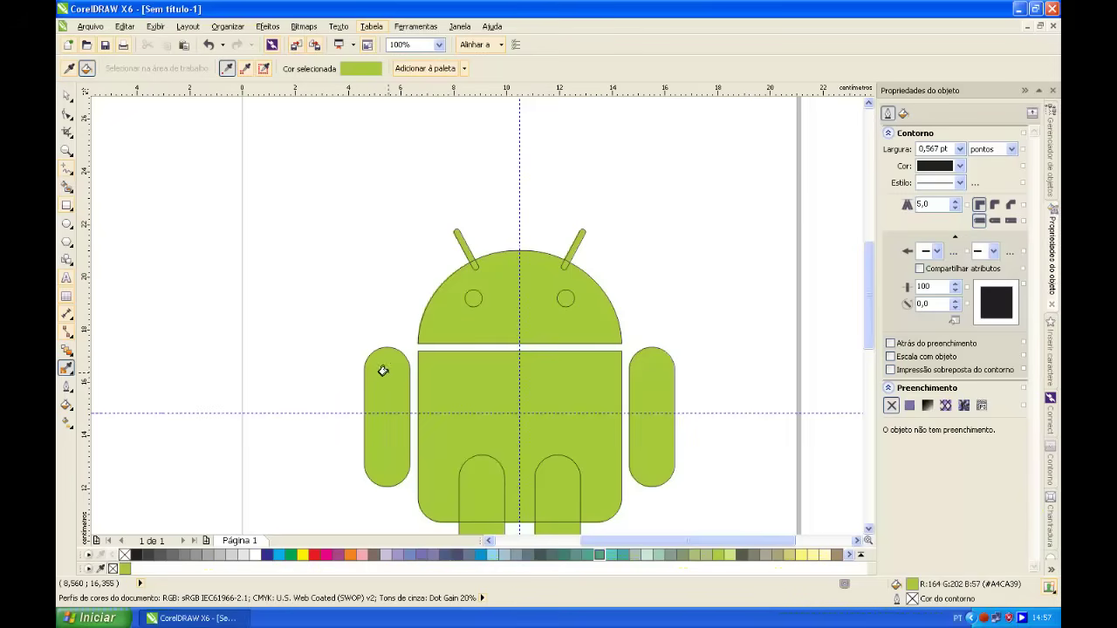
pyautogui.click(644, 377)
pyautogui.click(482, 477)
pyautogui.scroll(2, 445, 246)
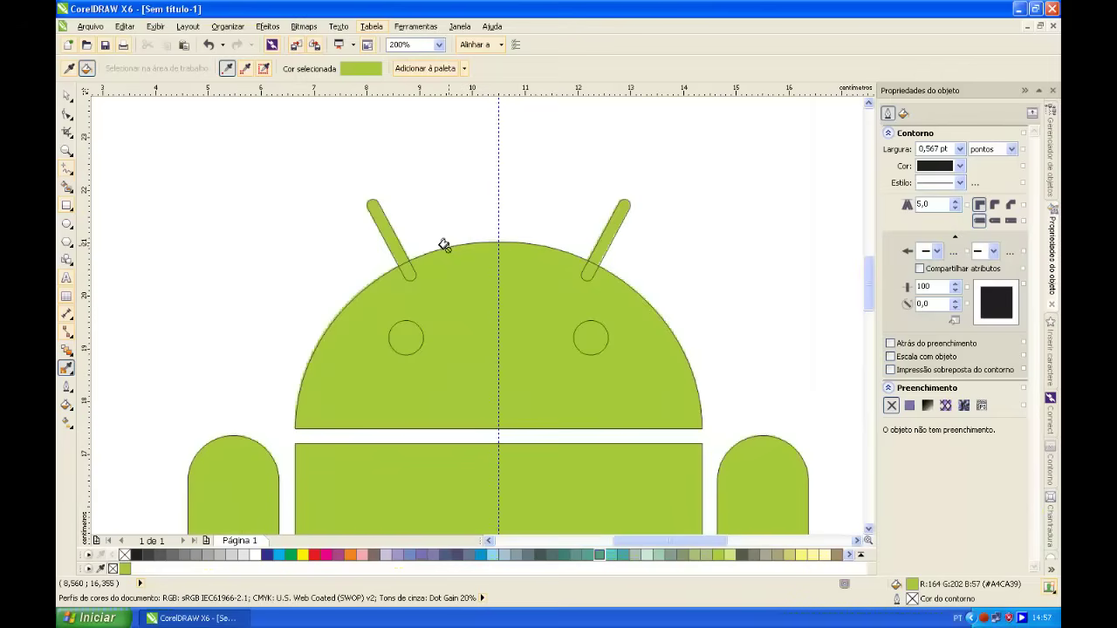
pyautogui.scroll(2, 397, 244)
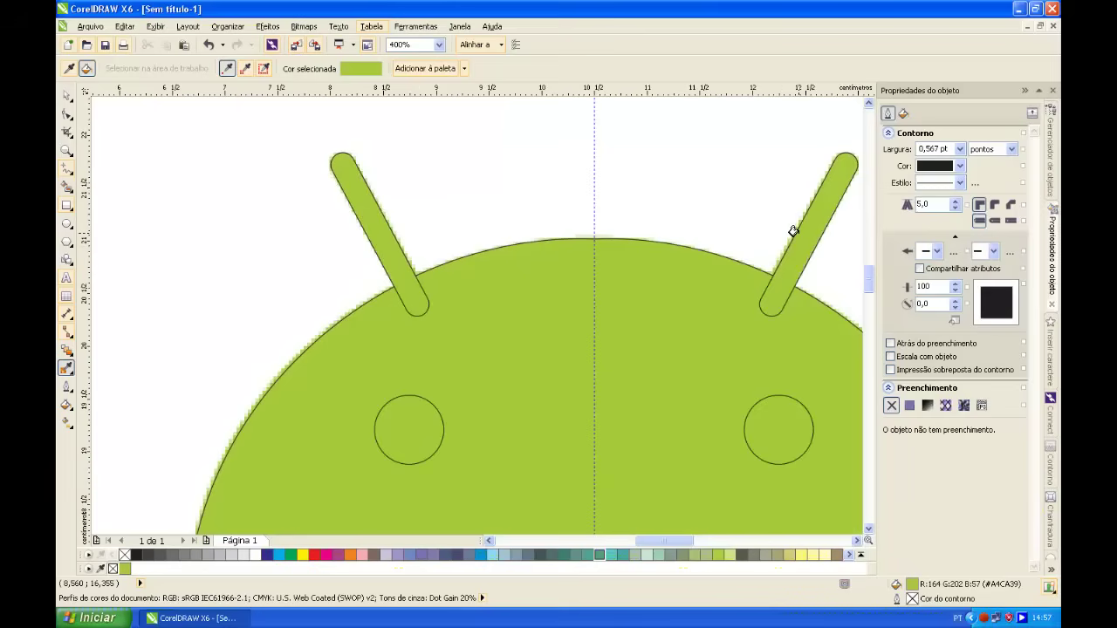
pyautogui.scroll(-4, 737, 280)
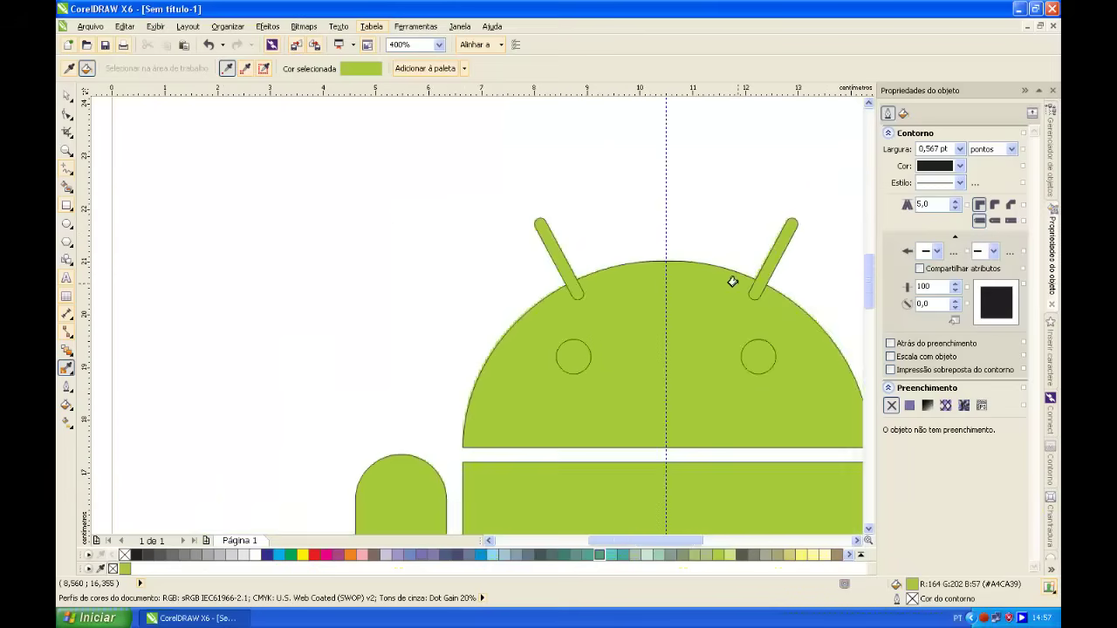
# Fill both eyes with white and set their outline width to none (Nenhum).
pyautogui.click(66, 94)
pyautogui.moveTo(676, 399)
pyautogui.mouseDown()
pyautogui.moveTo(505, 309)
pyautogui.moveTo(519, 314)
pyautogui.mouseUp()
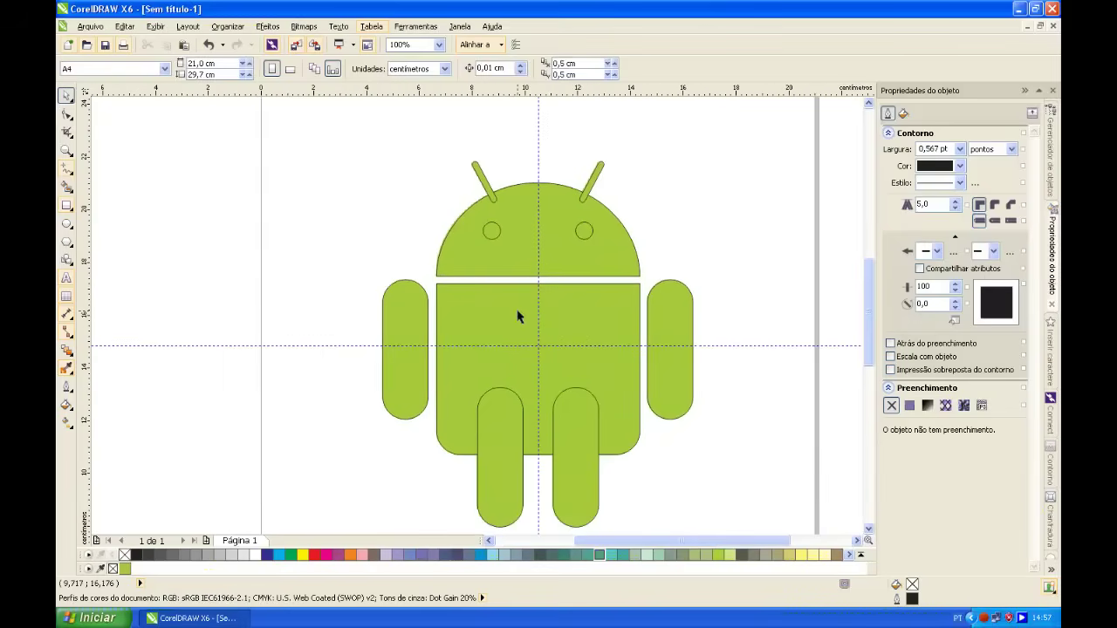
pyautogui.moveTo(428, 209); pyautogui.dragTo(718, 267)
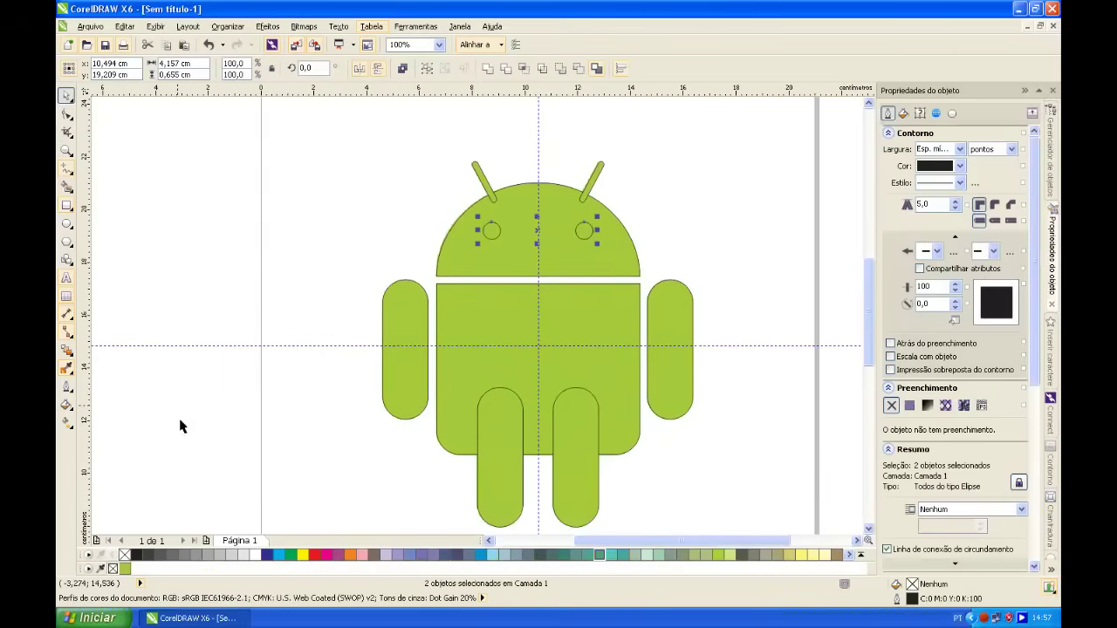
pyautogui.click(255, 556)
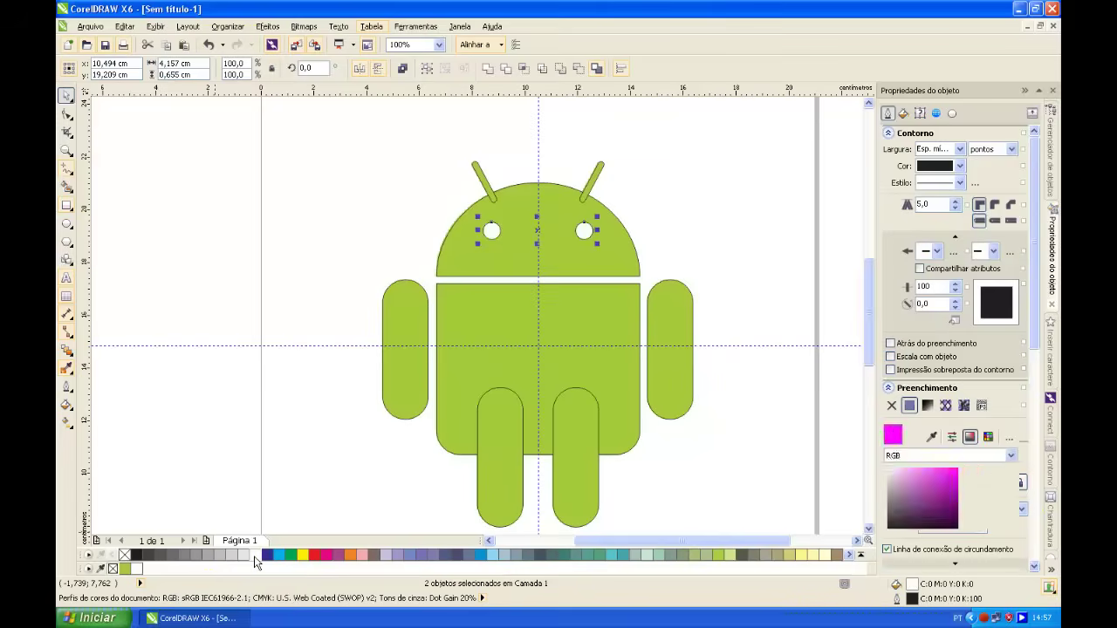
pyautogui.click(959, 149)
pyautogui.click(933, 159)
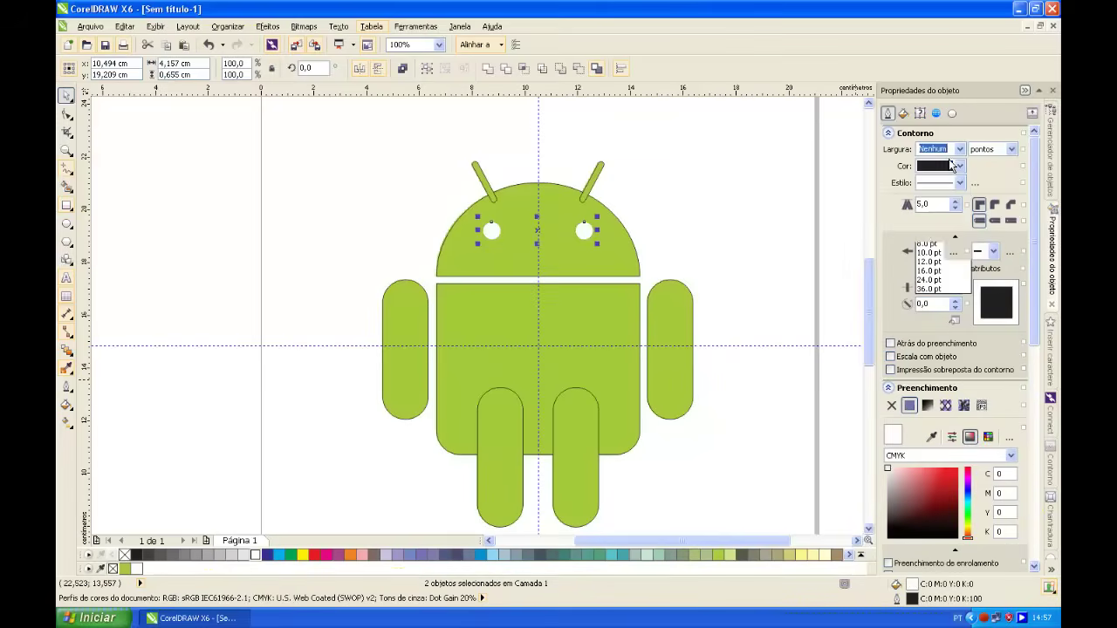
pyautogui.click(661, 161)
# Bring the head with its eyes in front of the antennas, and the body in front of the legs.
pyautogui.moveTo(641, 145); pyautogui.dragTo(429, 226)
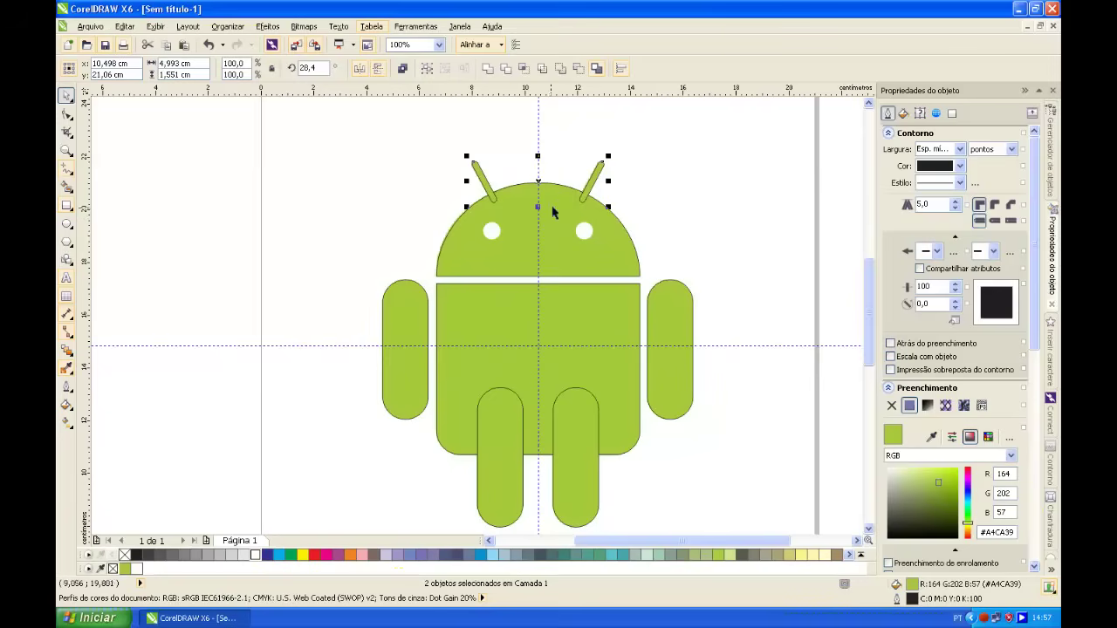
pyautogui.click(701, 206)
pyautogui.moveTo(696, 178); pyautogui.dragTo(396, 300)
pyautogui.hotkey('ctrl', 'pageup')
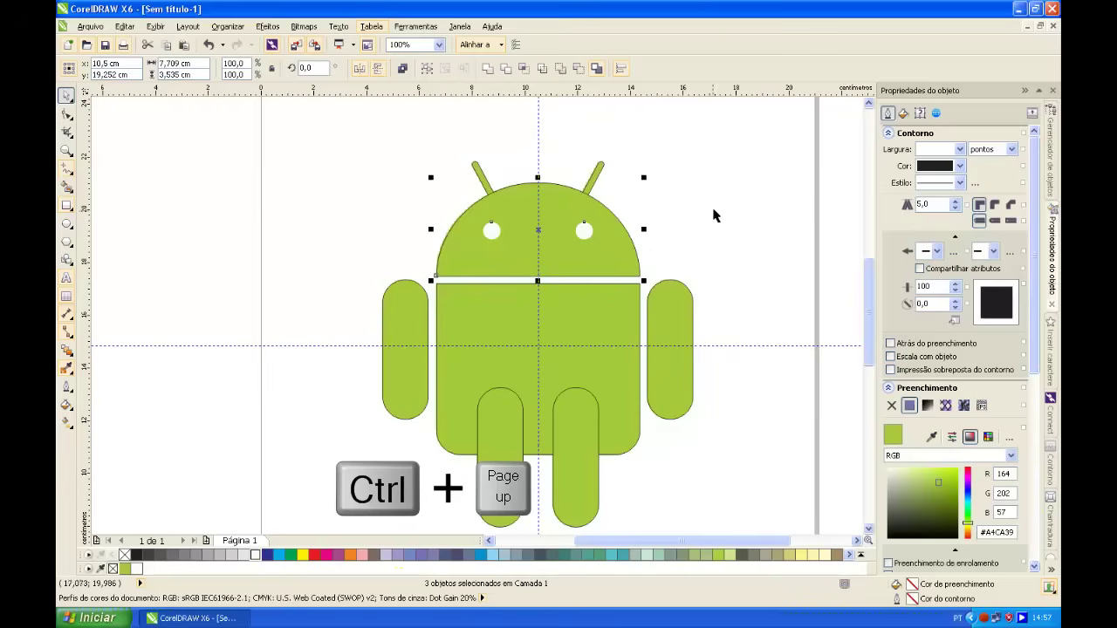
pyautogui.click(740, 214)
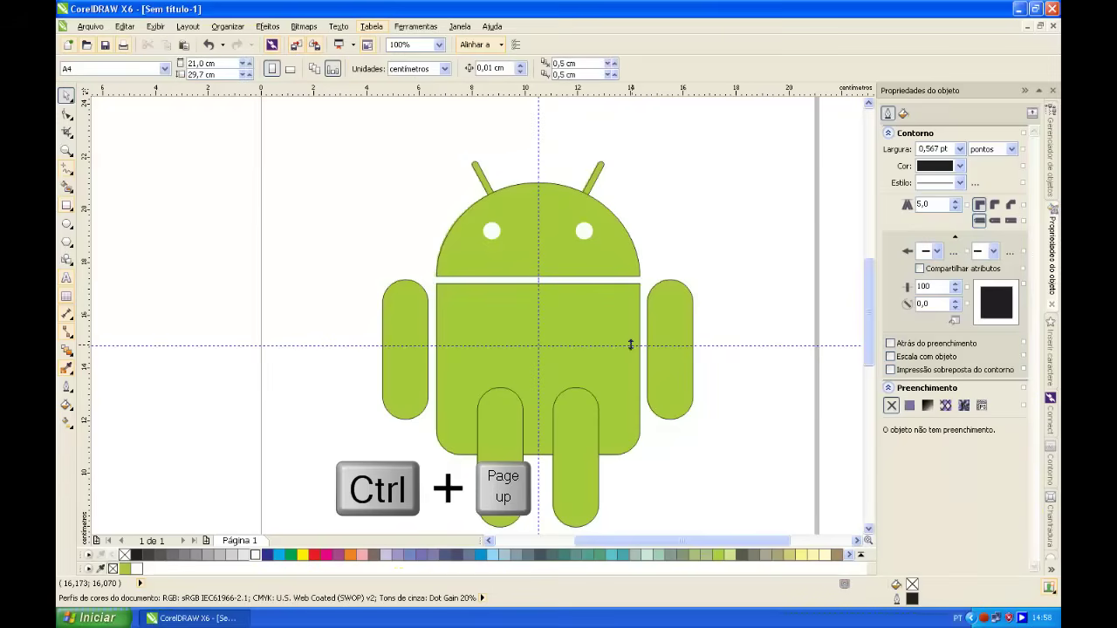
pyautogui.click(637, 429)
pyautogui.hotkey('ctrl', 'pageup')
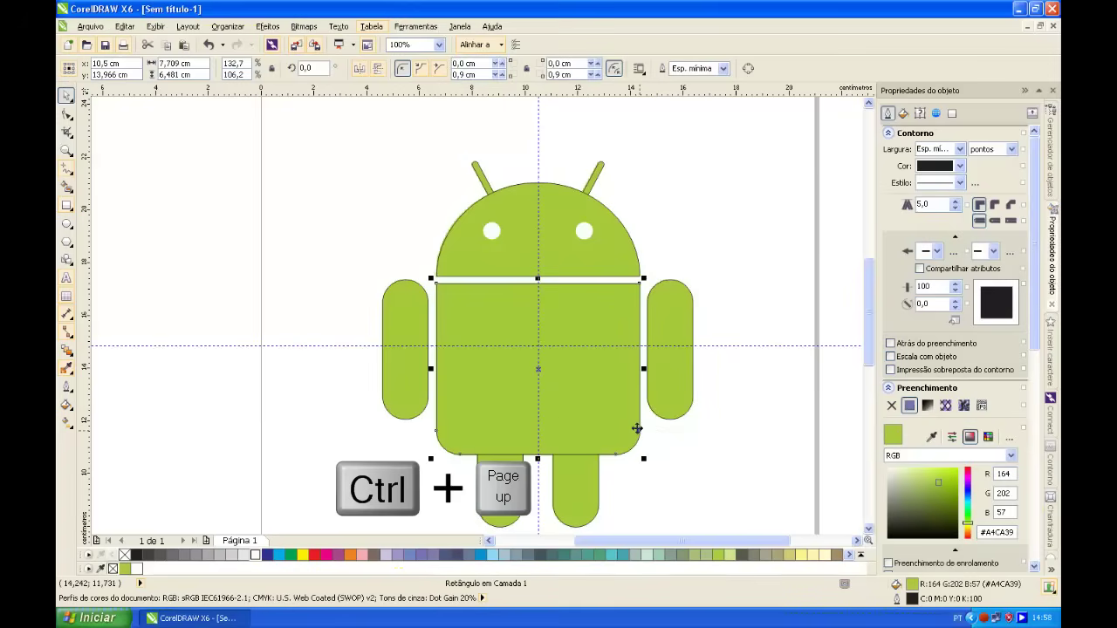
# Select all the robot's shapes and set their outline width to none (Nenhum).
pyautogui.press('F3')
pyautogui.moveTo(392, 224); pyautogui.dragTo(636, 496)
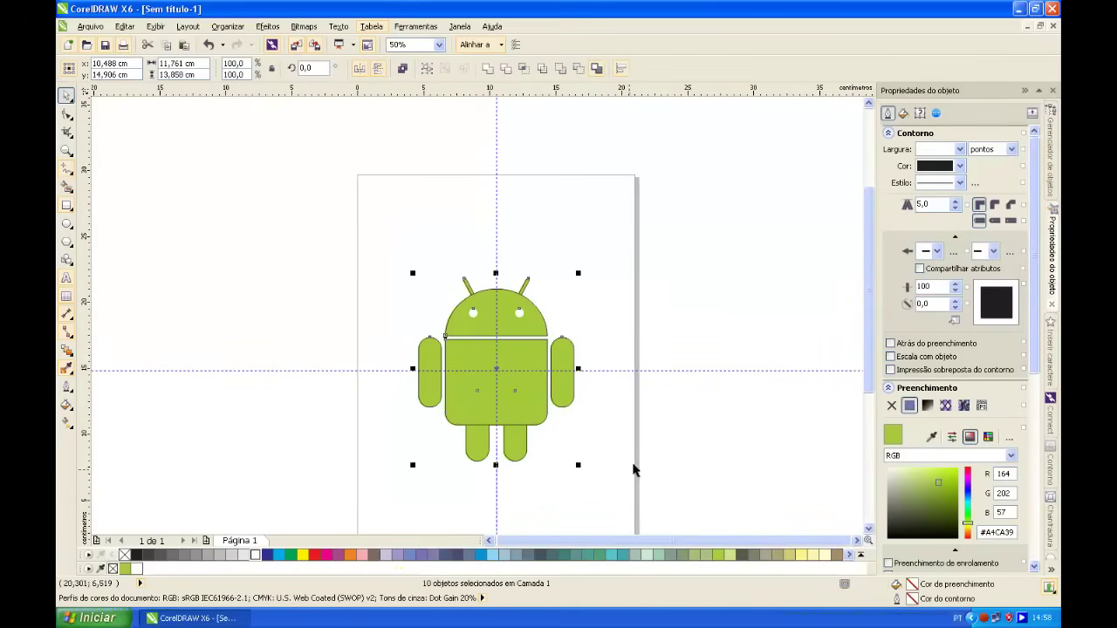
pyautogui.click(958, 149)
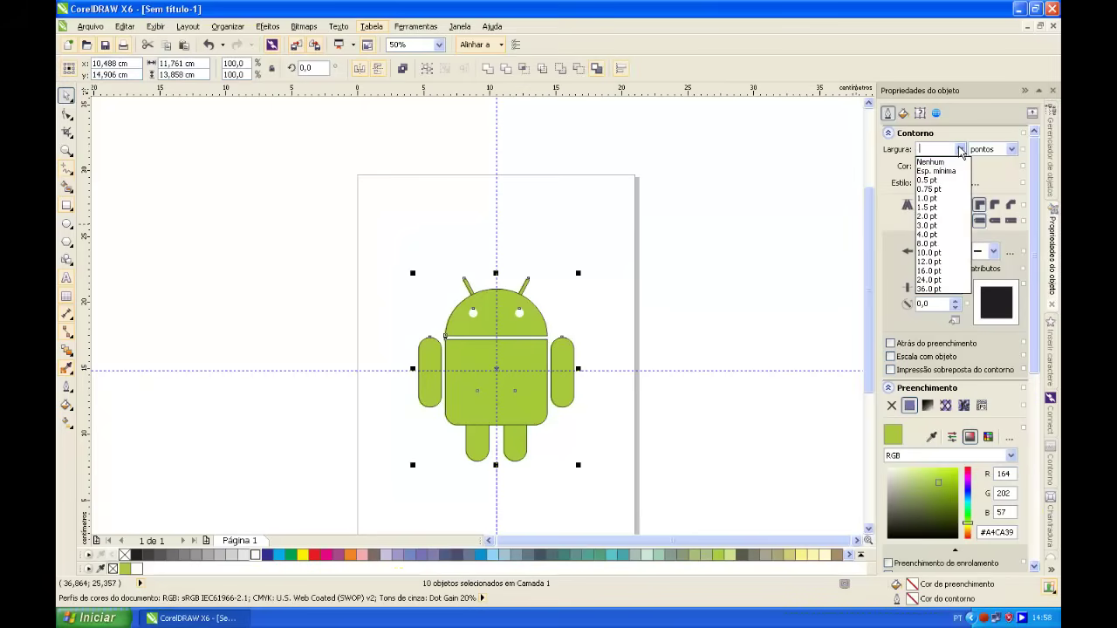
pyautogui.click(957, 162)
pyautogui.click(683, 335)
pyautogui.scroll(1, 525, 365)
pyautogui.moveTo(527, 363); pyautogui.dragTo(593, 274)
pyautogui.scroll(-1, 593, 280)
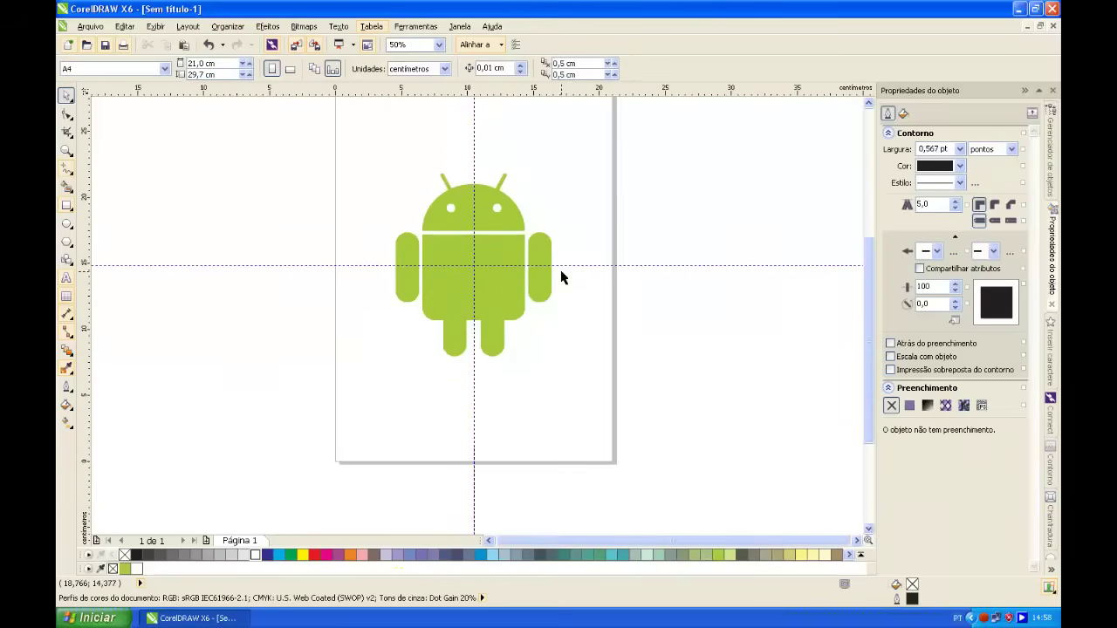
pyautogui.scroll(1, 458, 305)
pyautogui.click(453, 381)
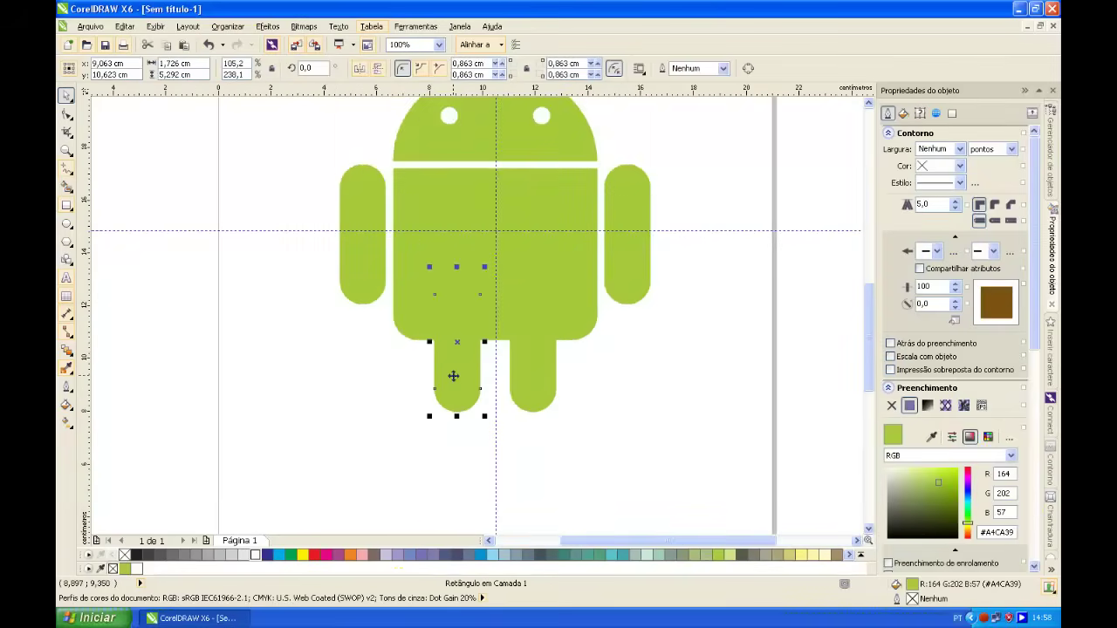
pyautogui.click(589, 329)
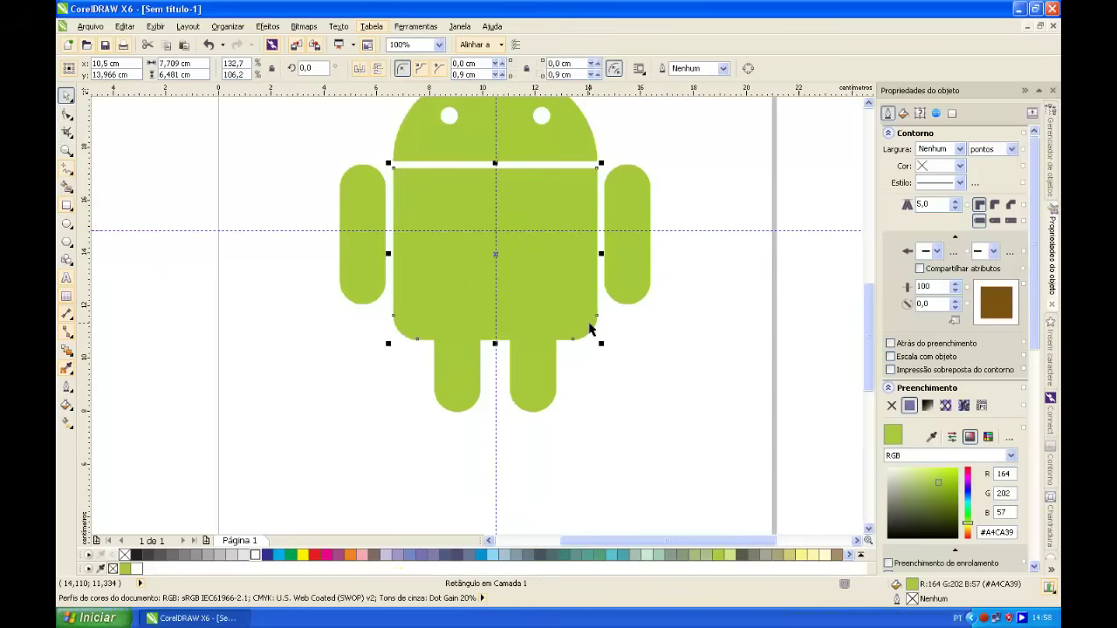
# Duplicate the complete robot and place the copy directly beside the original on its left.
pyautogui.scroll(-1, 589, 329)
pyautogui.moveTo(437, 145); pyautogui.dragTo(668, 390)
pyautogui.moveTo(521, 302); pyautogui.dragTo(362, 292)
pyautogui.moveTo(270, 154); pyautogui.dragTo(673, 402)
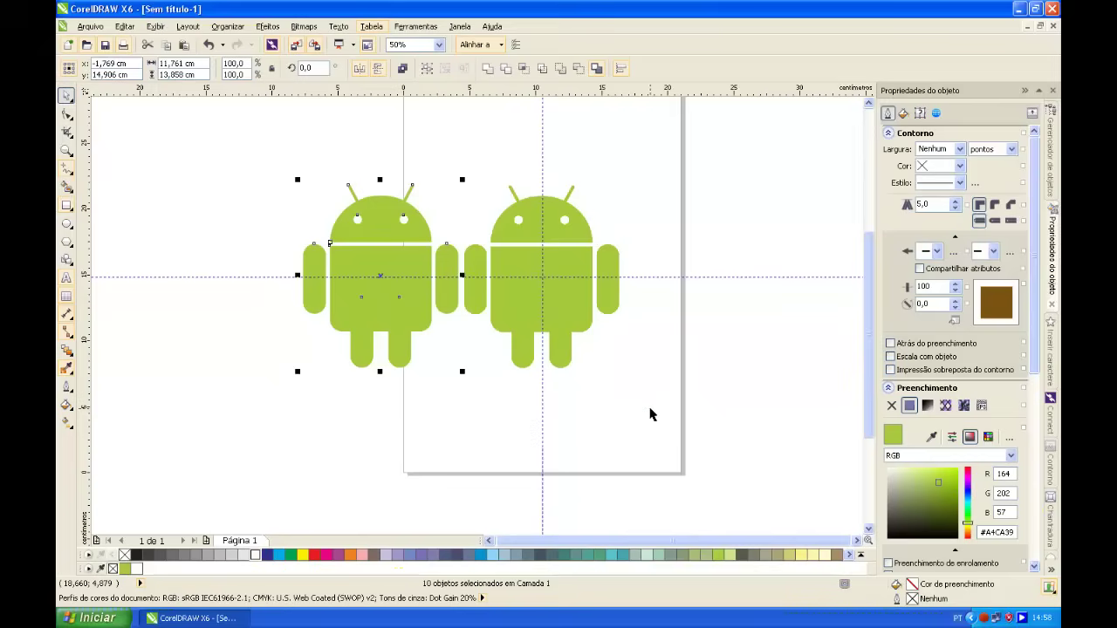
# Collapse the object properties docker to widen the drawing area, and deselect the robot copy.
pyautogui.hotkey('shift', 'F2')
pyautogui.moveTo(710, 312); pyautogui.dragTo(604, 324)
pyautogui.click(1026, 91)
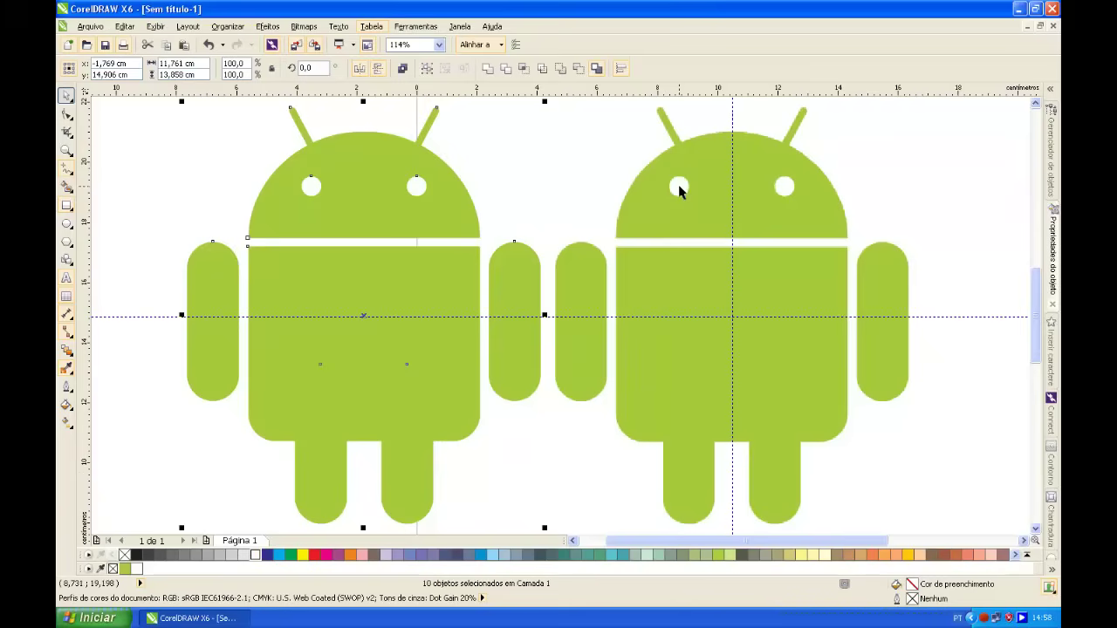
pyautogui.click(803, 485)
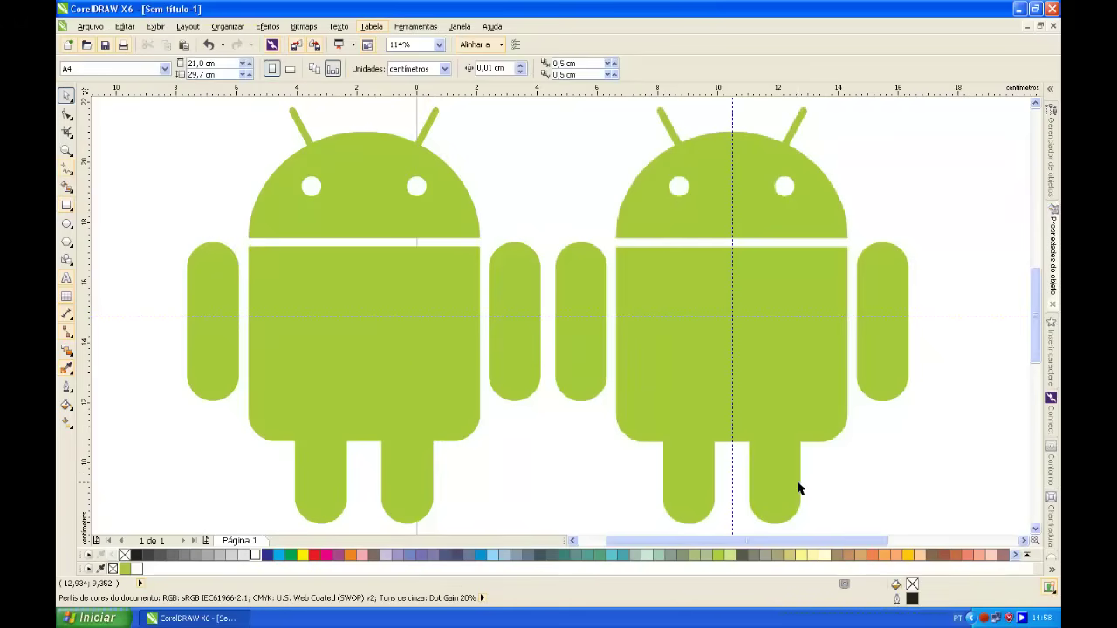
pyautogui.scroll(-3, 547, 395)
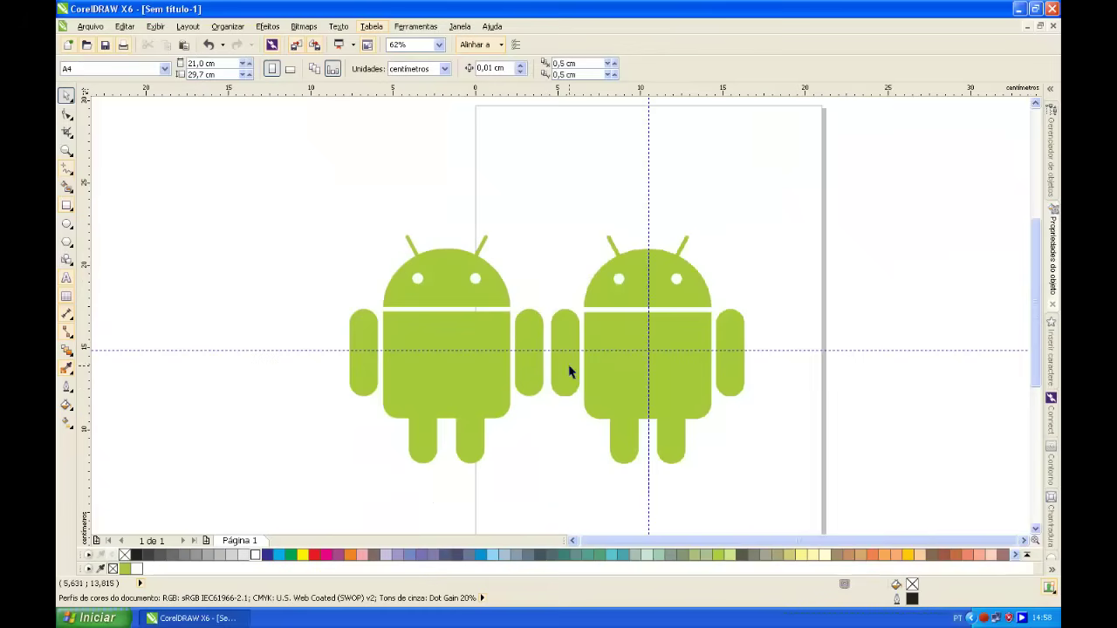
# Recolor the head and body of the robot copy with cyan.
pyautogui.click(454, 299)
pyautogui.click(281, 555)
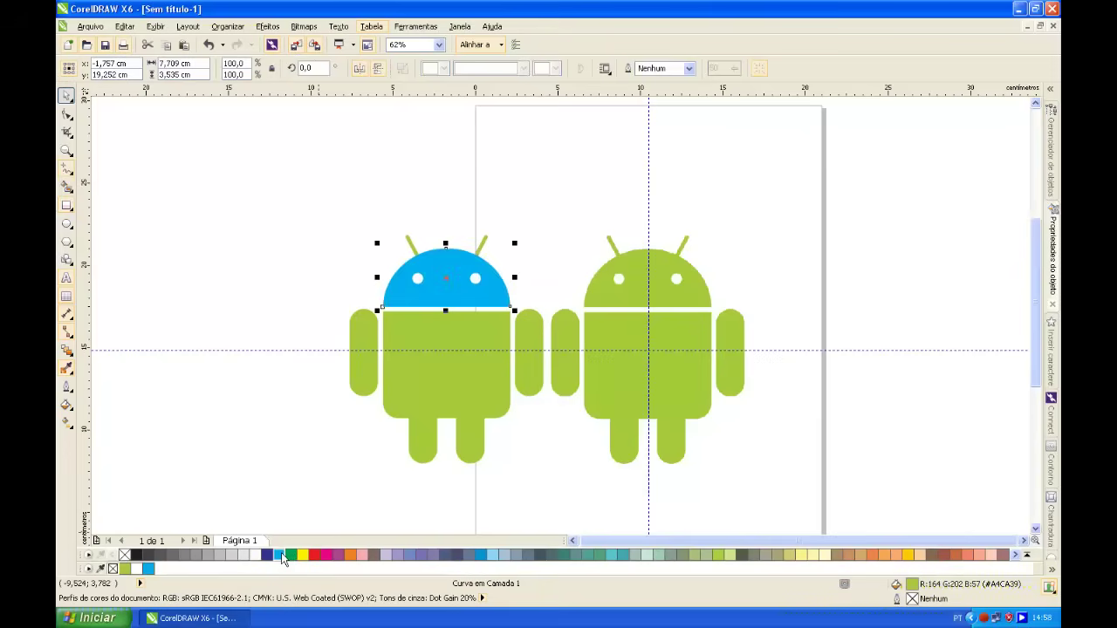
pyautogui.click(422, 334)
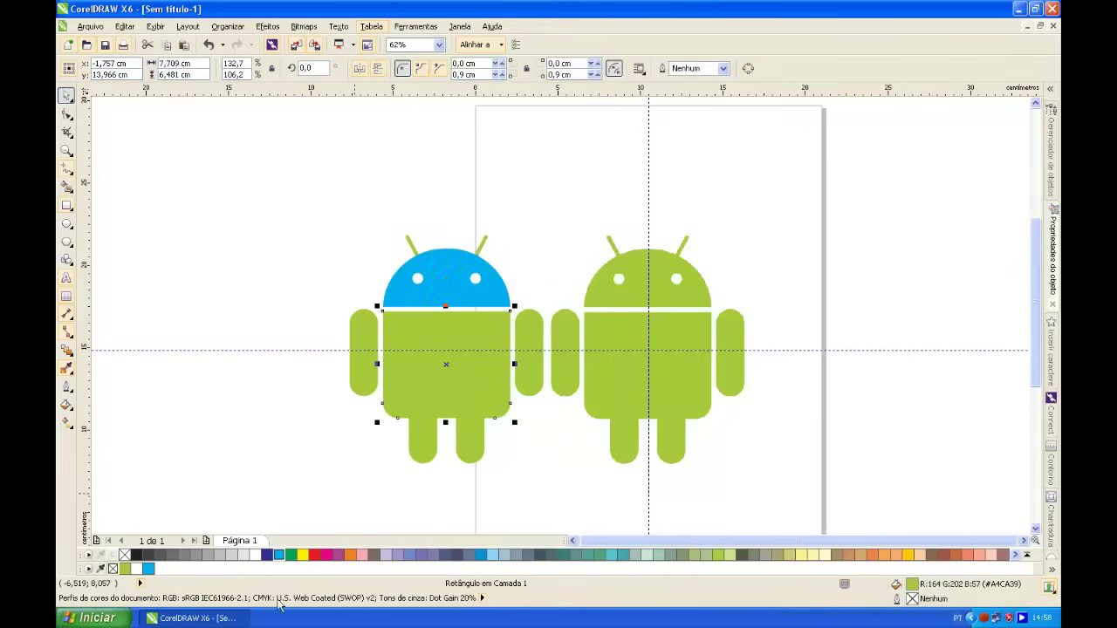
pyautogui.click(280, 555)
# Recolor the copy's legs, arms and antennas with the same cyan (C:100 M:0 Y:0 K:0).
pyautogui.click(421, 448)
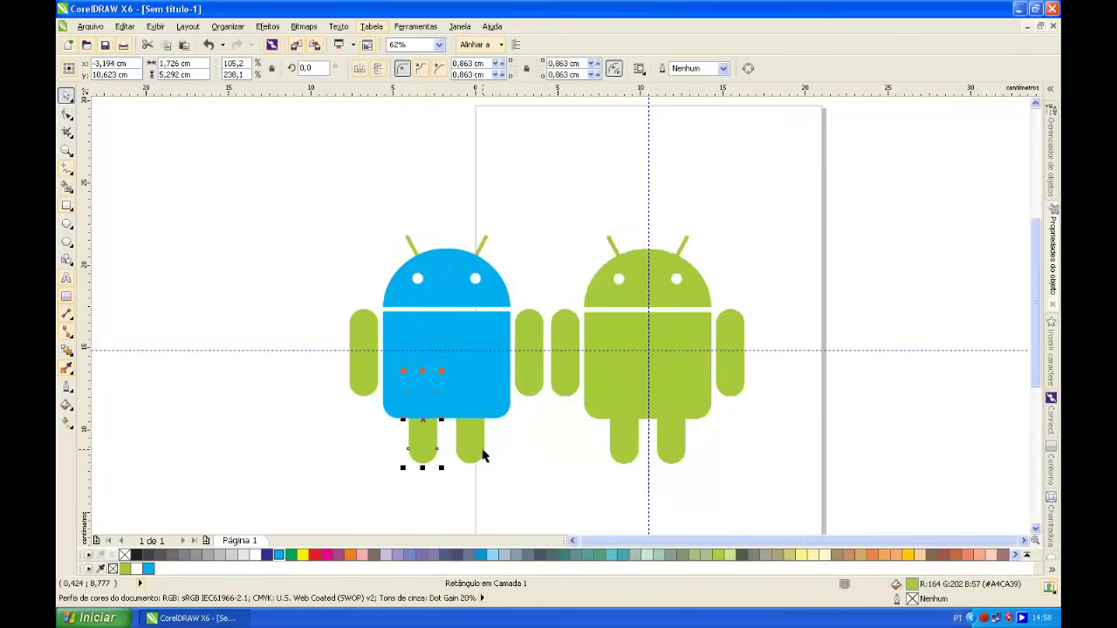
pyautogui.keyDown('shift'); pyautogui.click(469, 449); pyautogui.keyUp('shift')
pyautogui.keyDown('shift'); pyautogui.click(363, 380); pyautogui.keyUp('shift')
pyautogui.keyDown('shift'); pyautogui.click(526, 387); pyautogui.keyUp('shift')
pyautogui.click(280, 555)
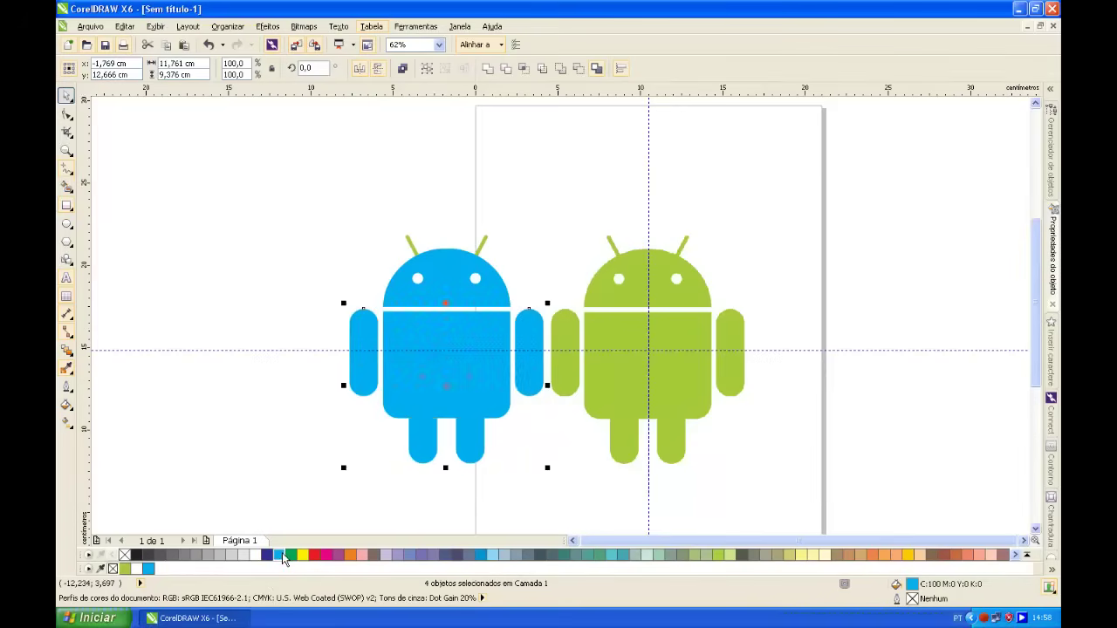
pyautogui.moveTo(383, 221); pyautogui.dragTo(547, 284)
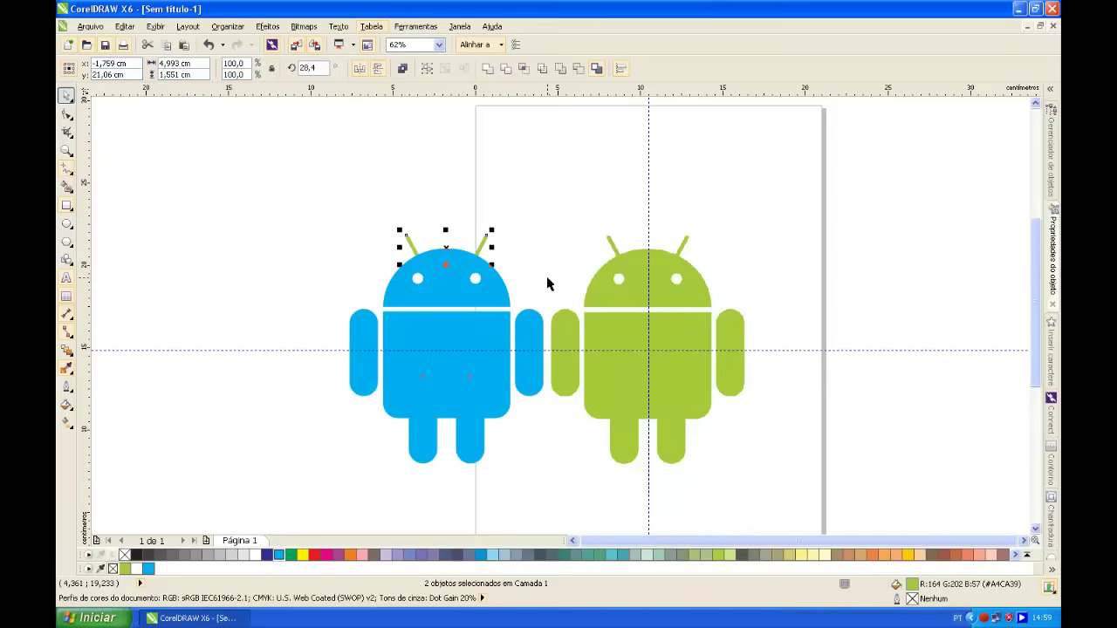
pyautogui.click(282, 556)
# Select the entire cyan robot and inspect it up close and beside the green original.
pyautogui.moveTo(328, 188); pyautogui.dragTo(549, 494)
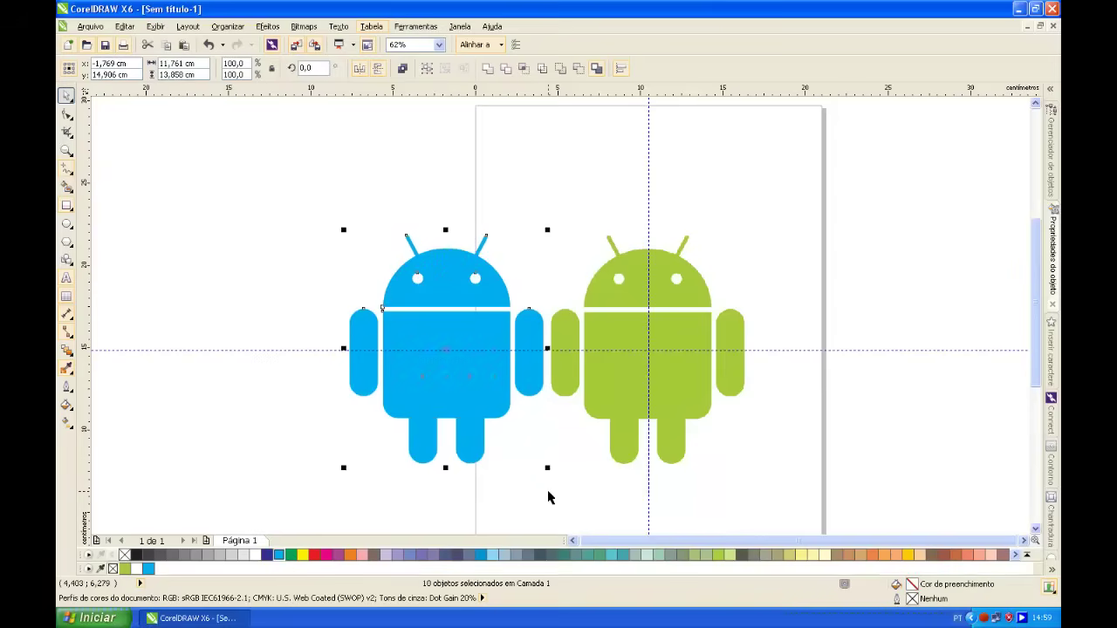
pyautogui.hotkey('shift', 'F2')
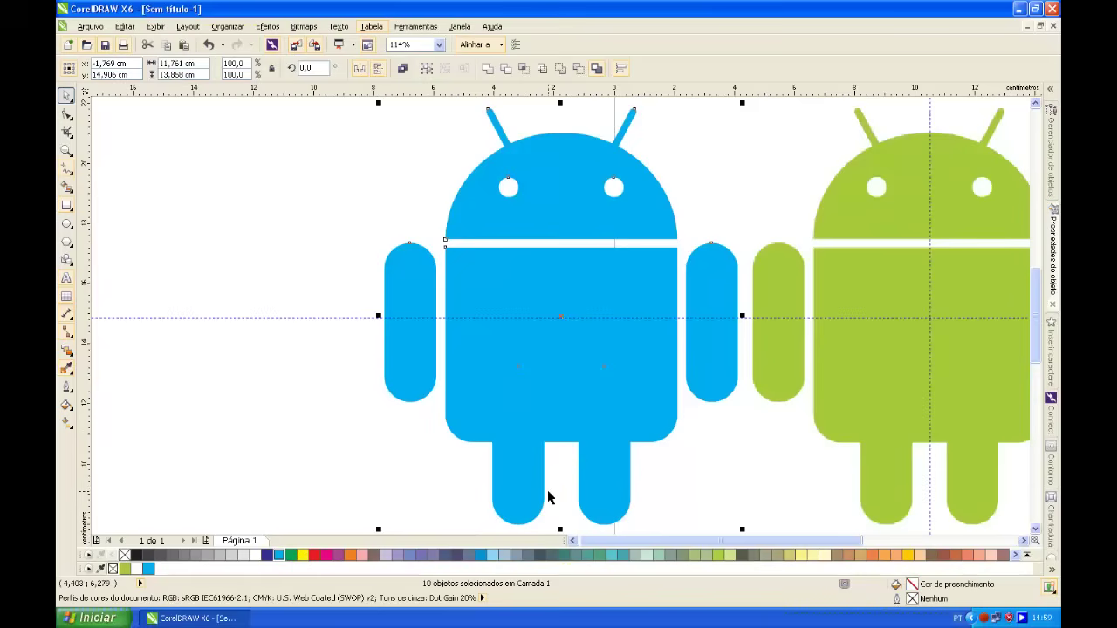
pyautogui.scroll(-4, 565, 373)
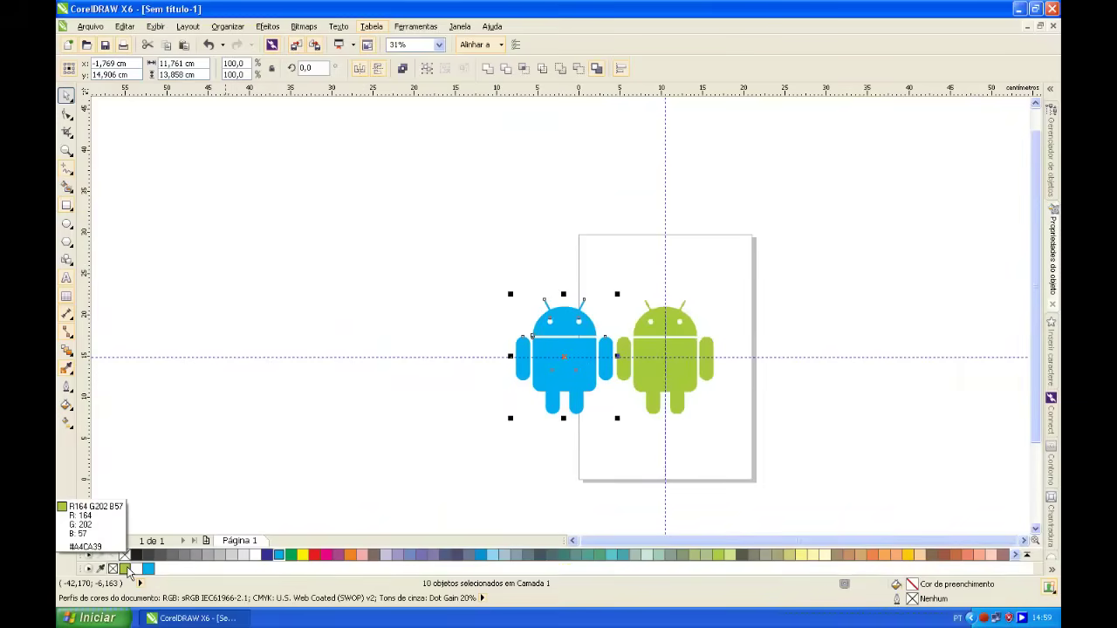
# Recolor the whole cyan robot copy with the document's green (R164 G202 B57), and fill its two eyes with white.
pyautogui.click(127, 569)
pyautogui.moveTo(477, 315); pyautogui.dragTo(631, 333)
pyautogui.scroll(4, 569, 339)
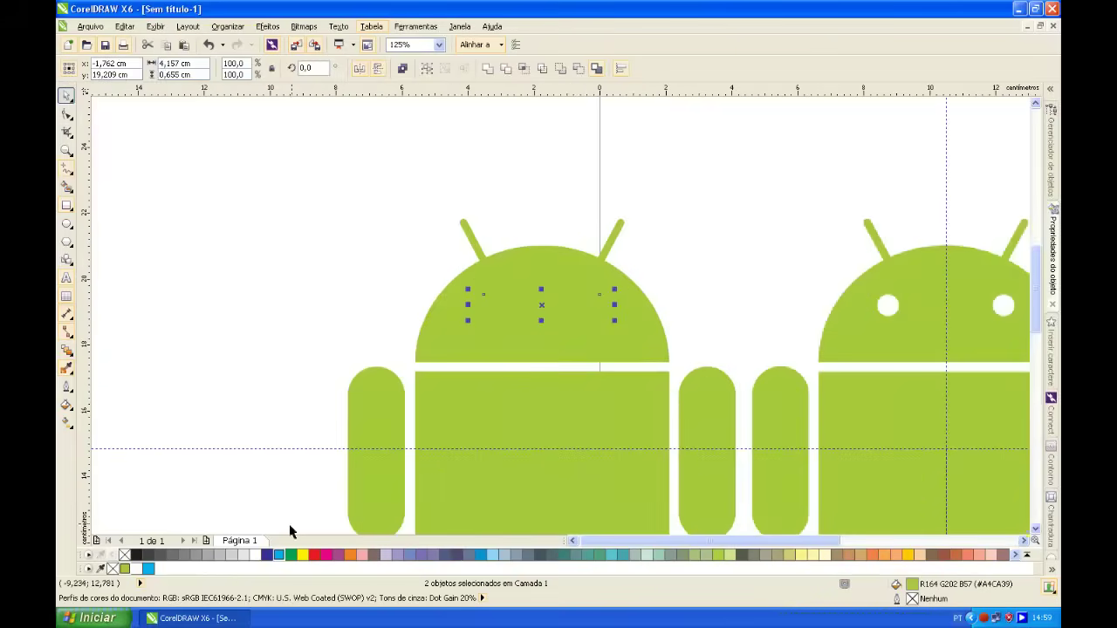
pyautogui.click(255, 555)
# Select all parts of the recolored robot copy and group them.
pyautogui.scroll(-4, 404, 439)
pyautogui.moveTo(423, 400); pyautogui.dragTo(520, 505)
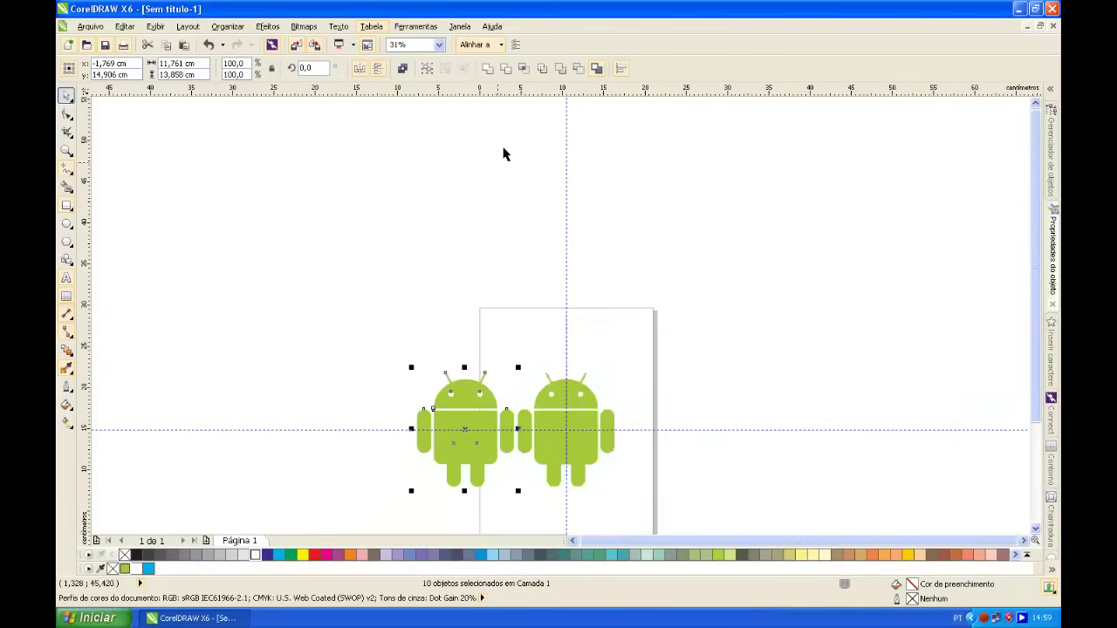
pyautogui.click(427, 78)
# Unlock the original reference bitmap beside the vector robot and delete it.
pyautogui.click(600, 398)
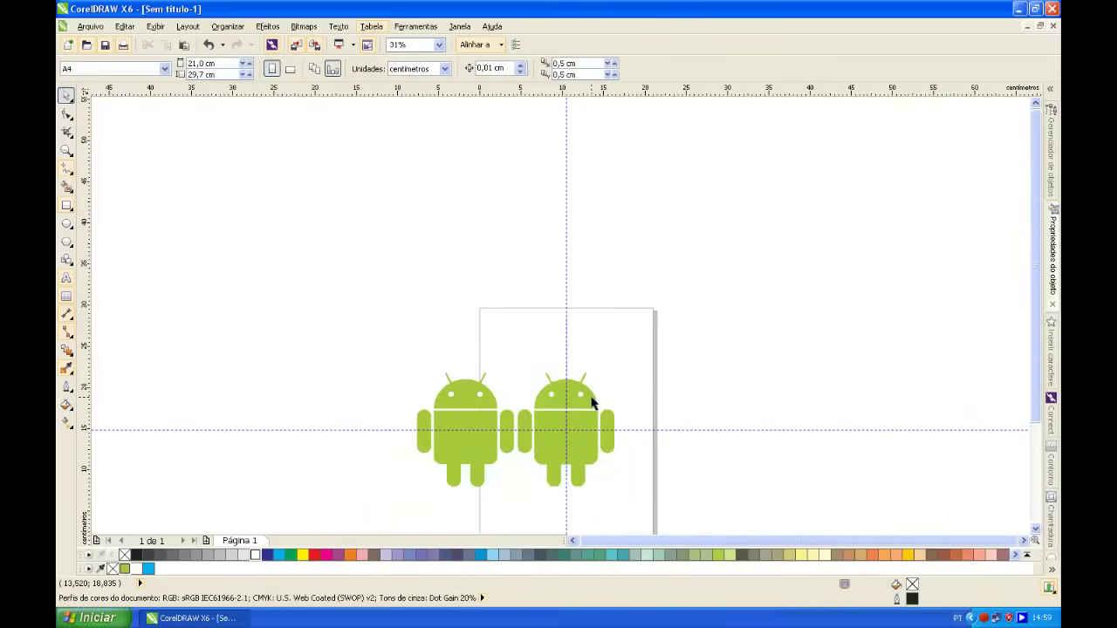
pyautogui.rightClick(592, 401)
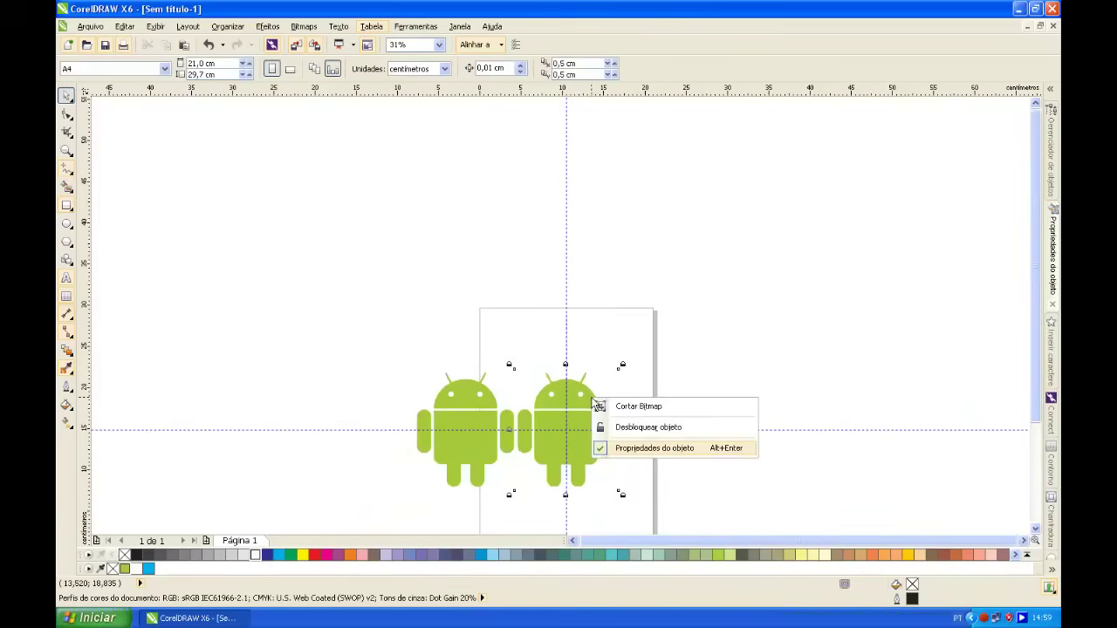
pyautogui.click(727, 428)
pyautogui.press('Delete')
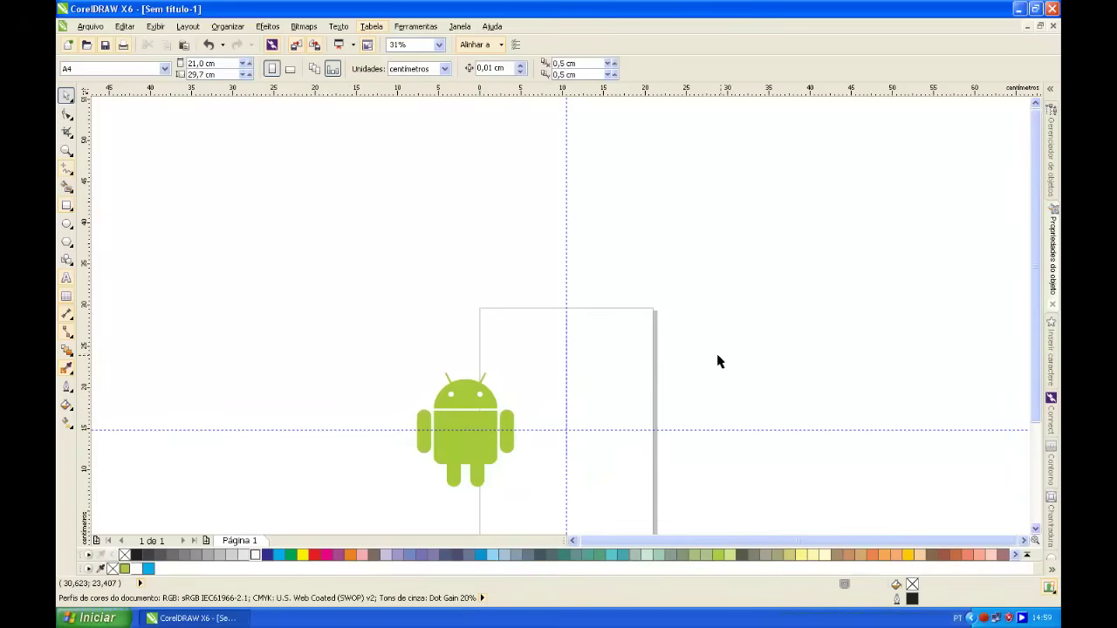
# Center the grouped robot on the page and deselect it.
pyautogui.moveTo(608, 374); pyautogui.dragTo(616, 229)
pyautogui.click(487, 269)
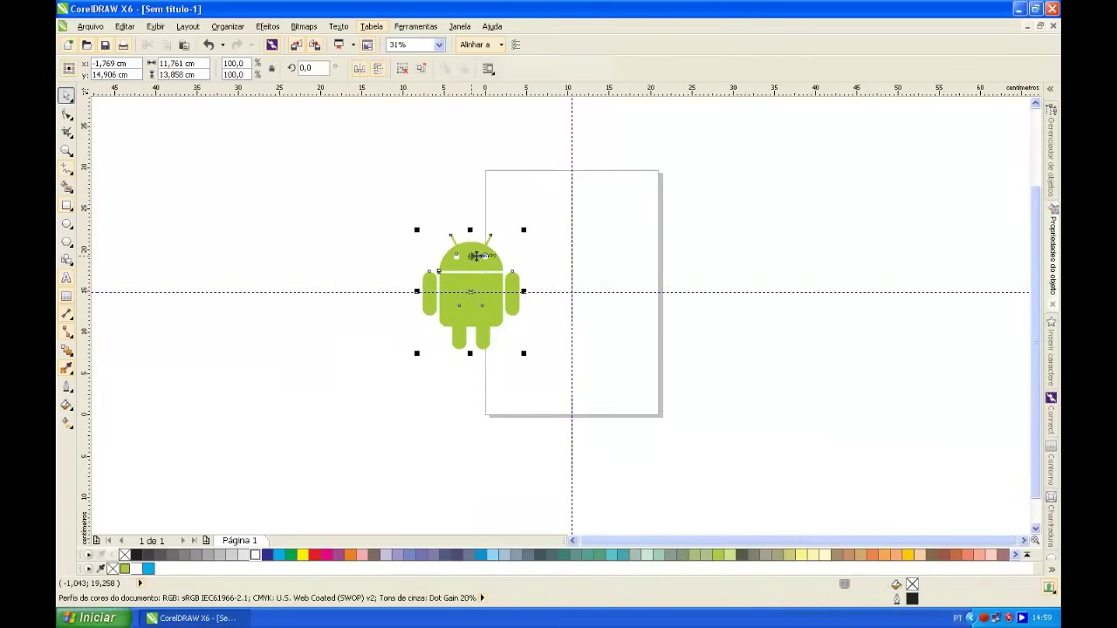
pyautogui.press('p')
pyautogui.click(741, 248)
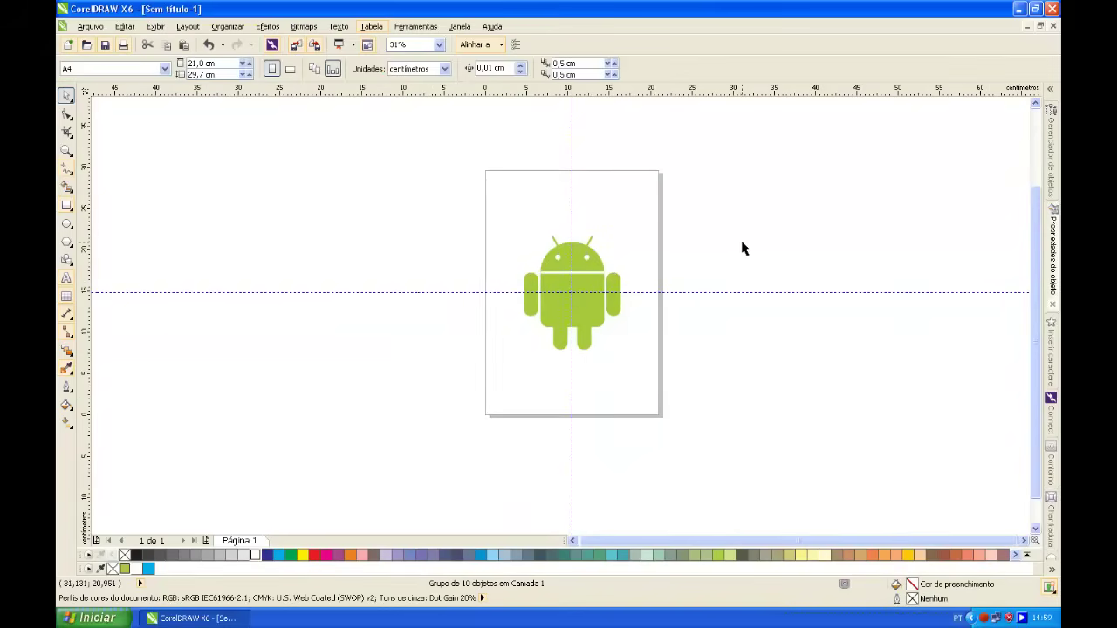
# Delete the horizontal and vertical guidelines crossing the page, and select the robot group for a close-up check.
pyautogui.click(691, 294)
pyautogui.press('Delete')
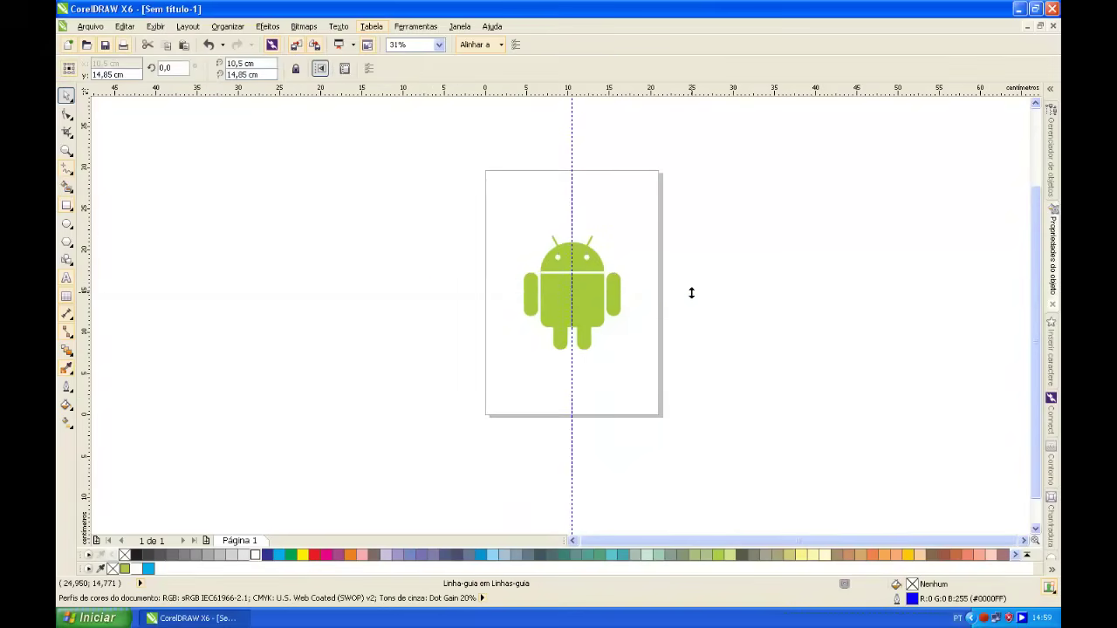
pyautogui.click(572, 230)
pyautogui.press('Delete')
pyautogui.moveTo(522, 226); pyautogui.dragTo(669, 373)
pyautogui.hotkey('shift', 'F2')
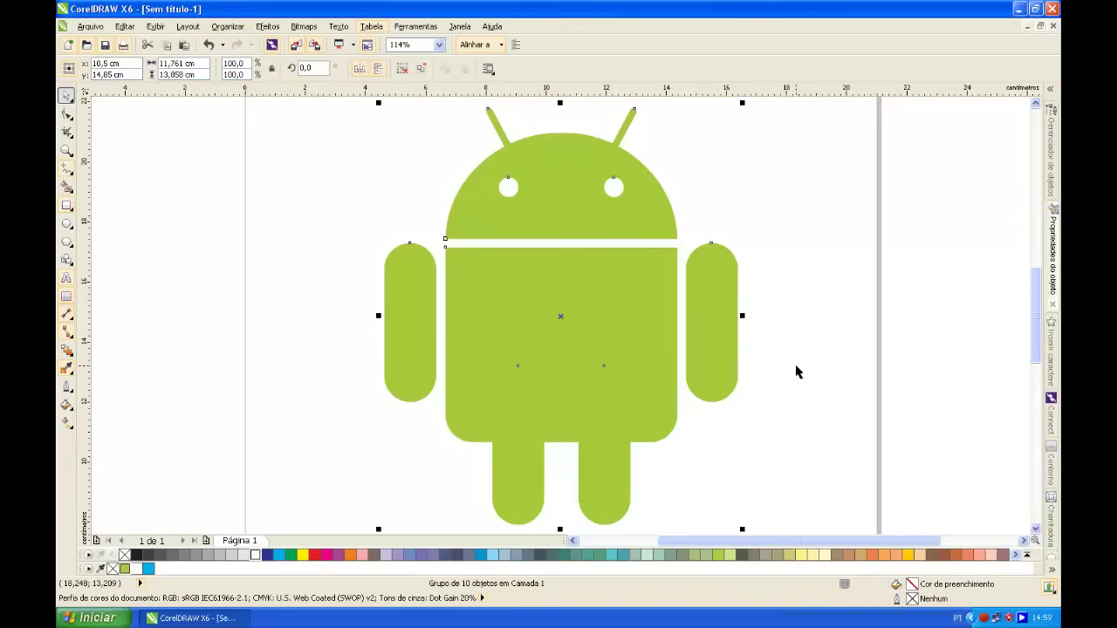